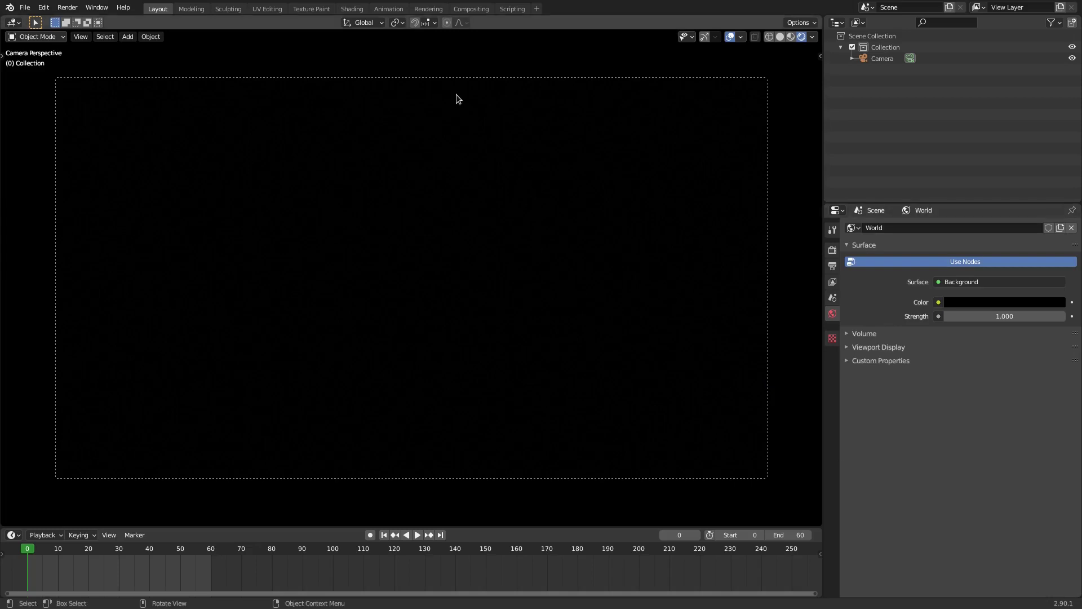
Switch to rendered shading, keep the World colour black, and select the camera to view it from outside.
left_click(803, 38)
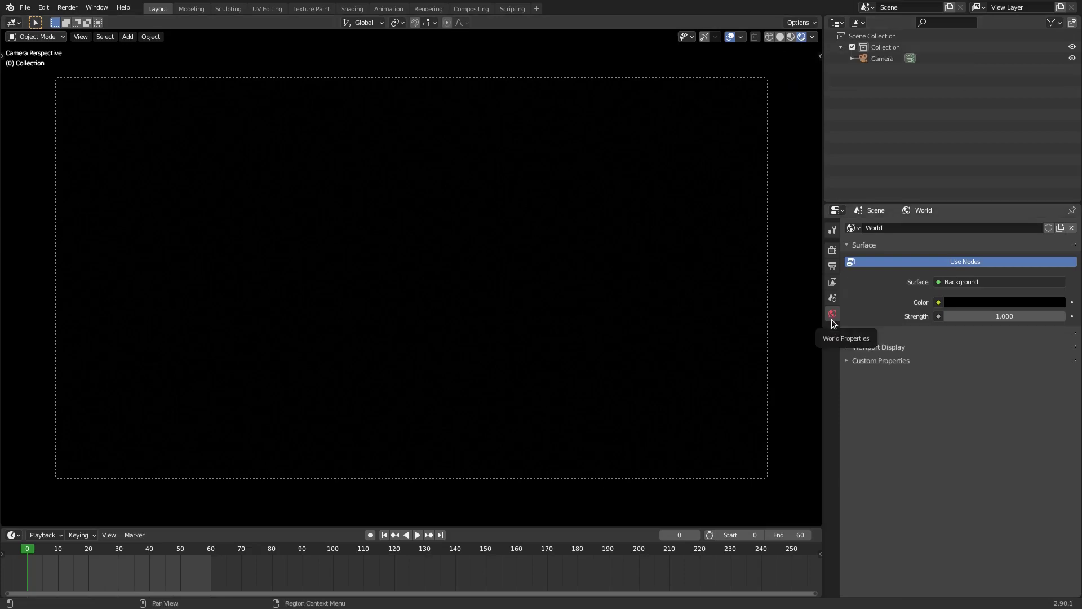
left_click(980, 302)
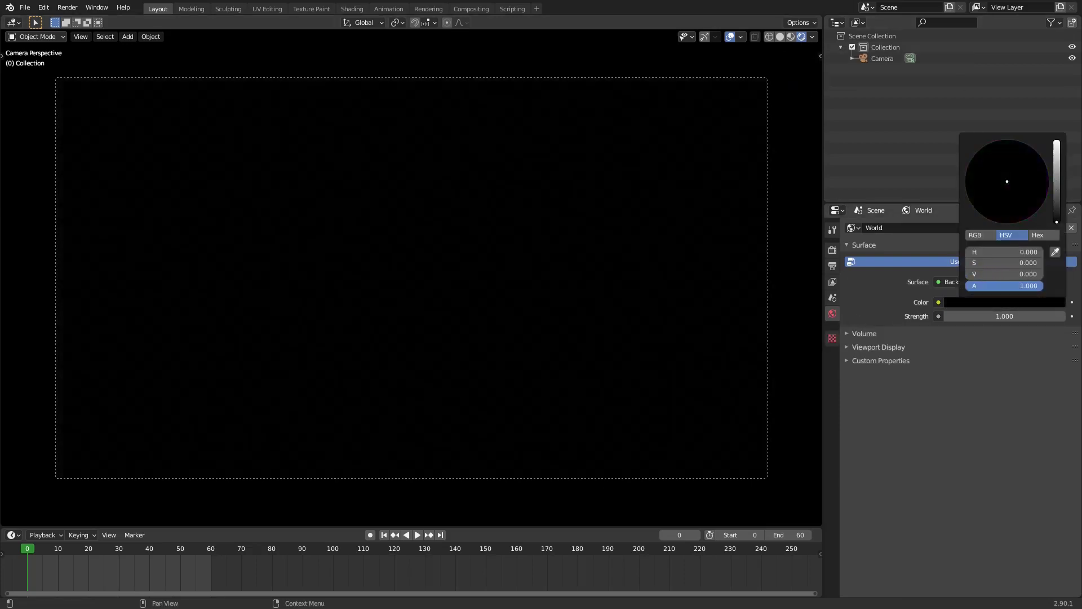
mouse_move(1057, 222)
left_mouse_down()
mouse_move(1056, 141)
mouse_move(1057, 222)
left_mouse_up()
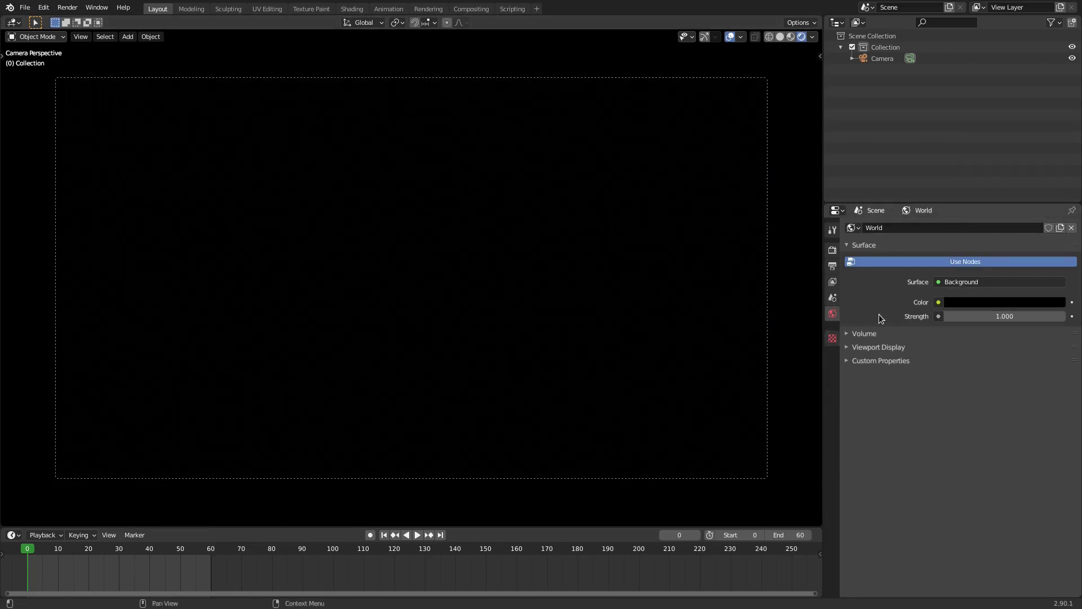
left_click(880, 61)
middle_click_drag(639, 179, 312, 360)
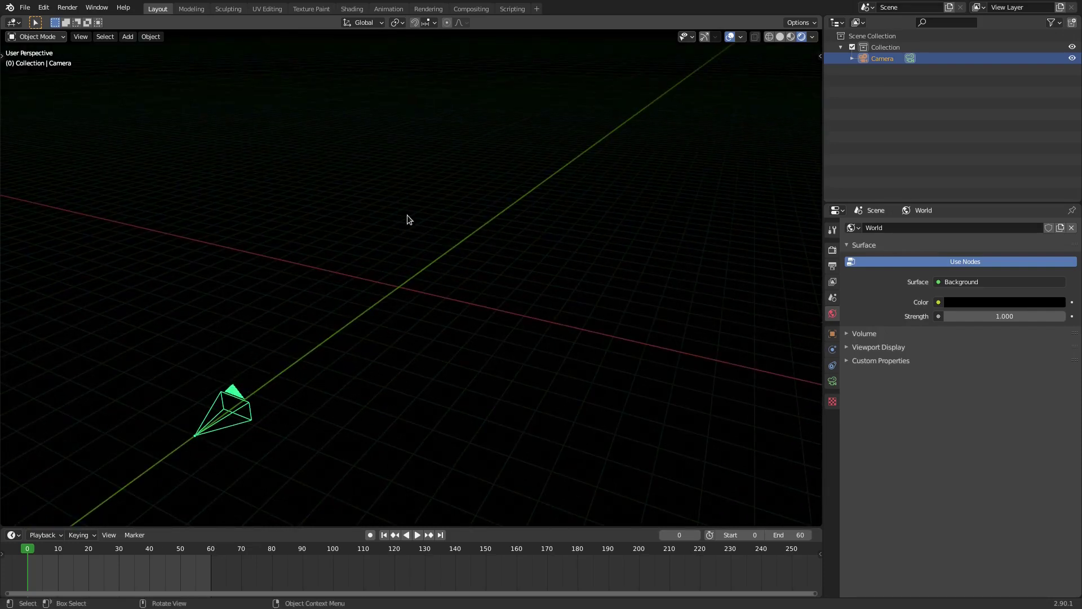
Replace the camera with a new one rotated 90° about X.
key("Delete")
key("shift+a")
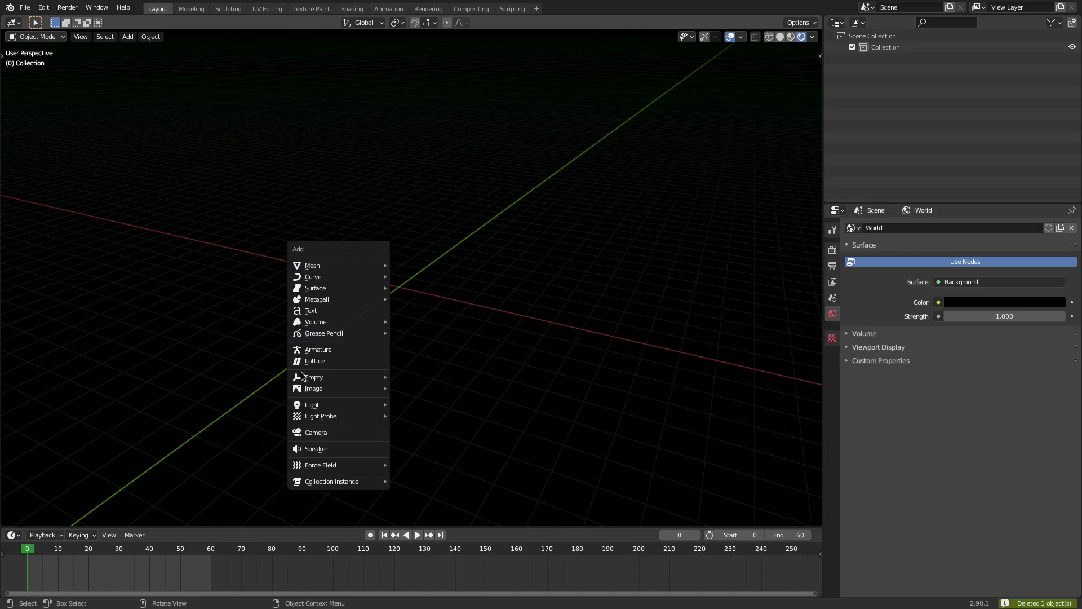
left_click(317, 432)
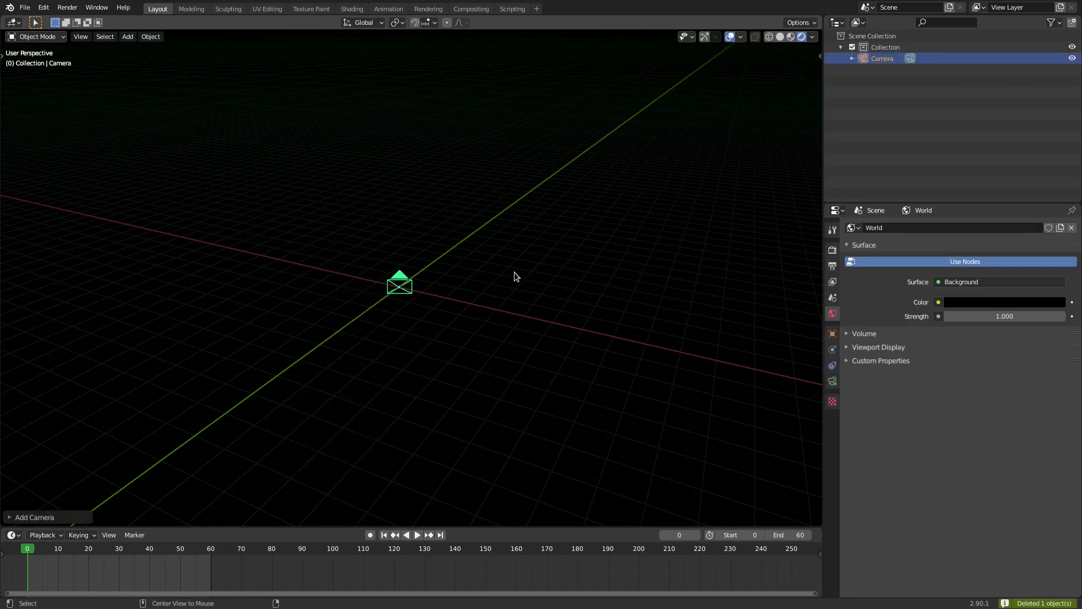
key("alt+r")
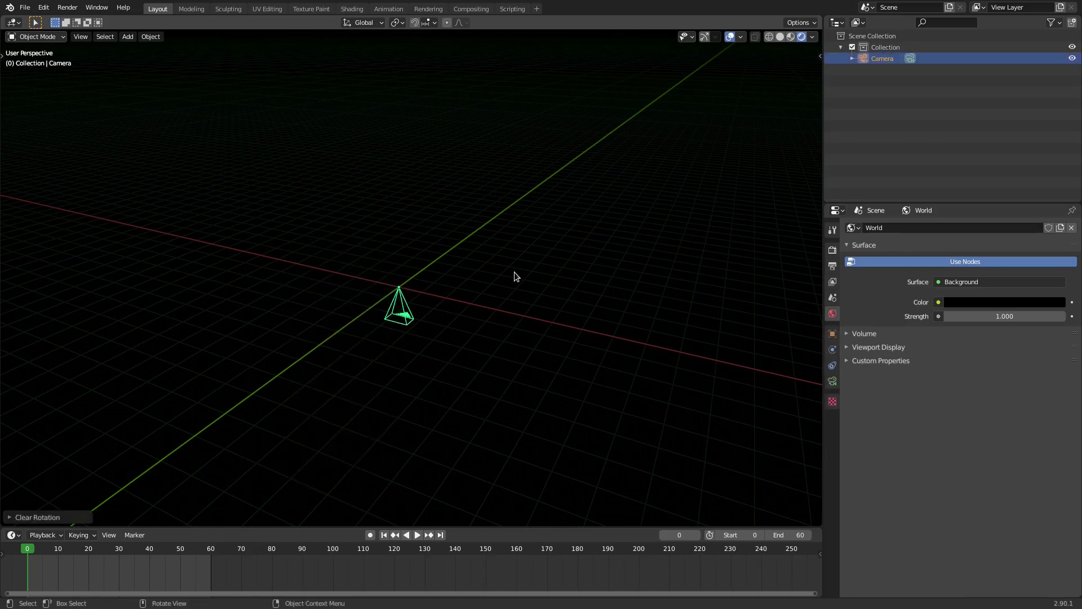
type("rx90")
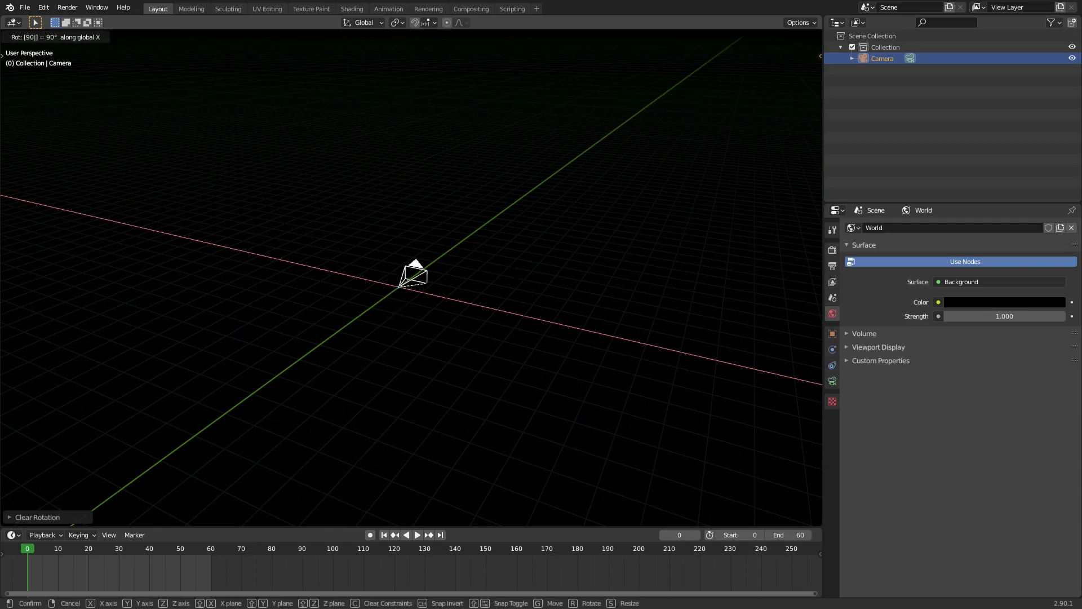
key("Return")
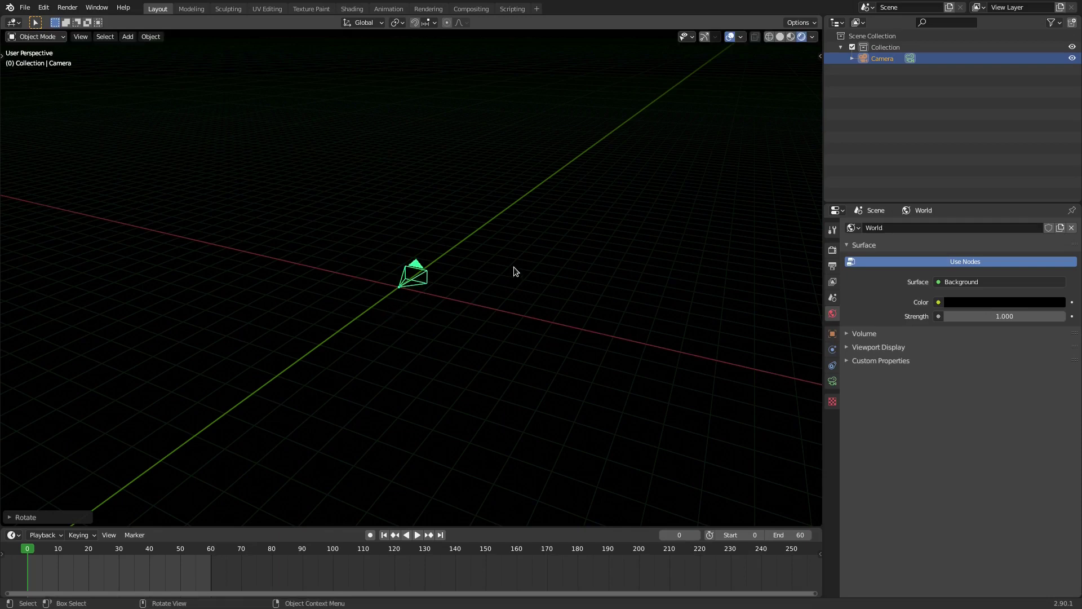
Move the camera back along Y to about 9.8 m and look through it.
key("g")
key("y")
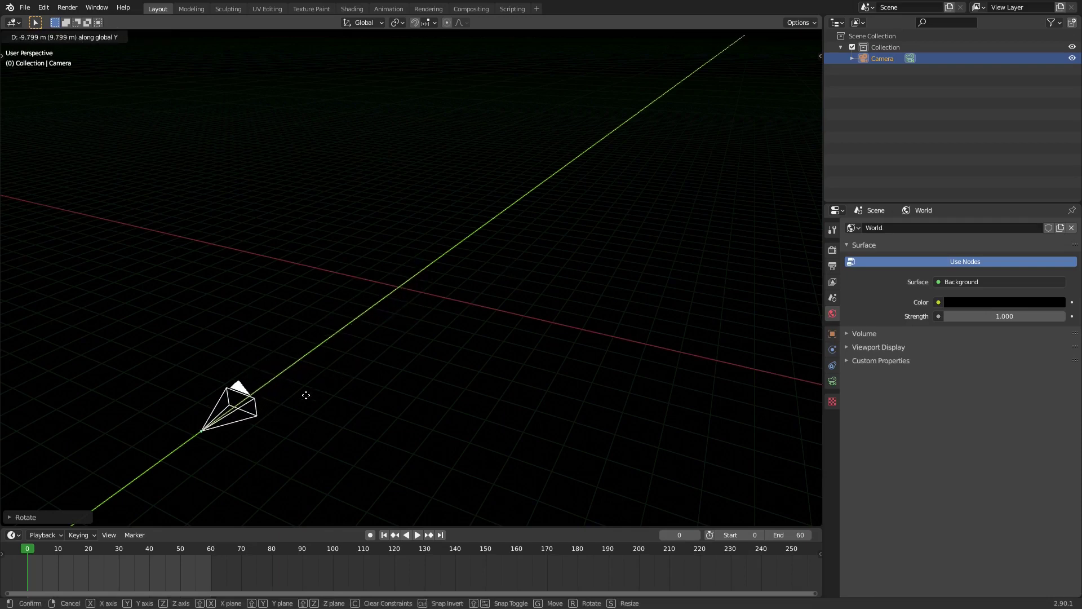
left_click(293, 401)
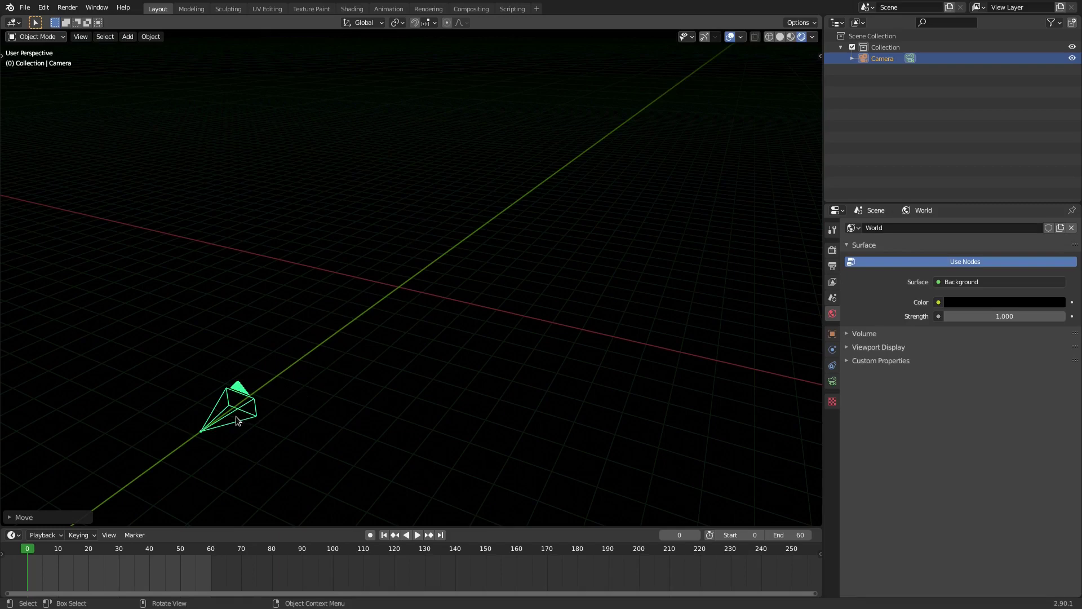
key("KP_0")
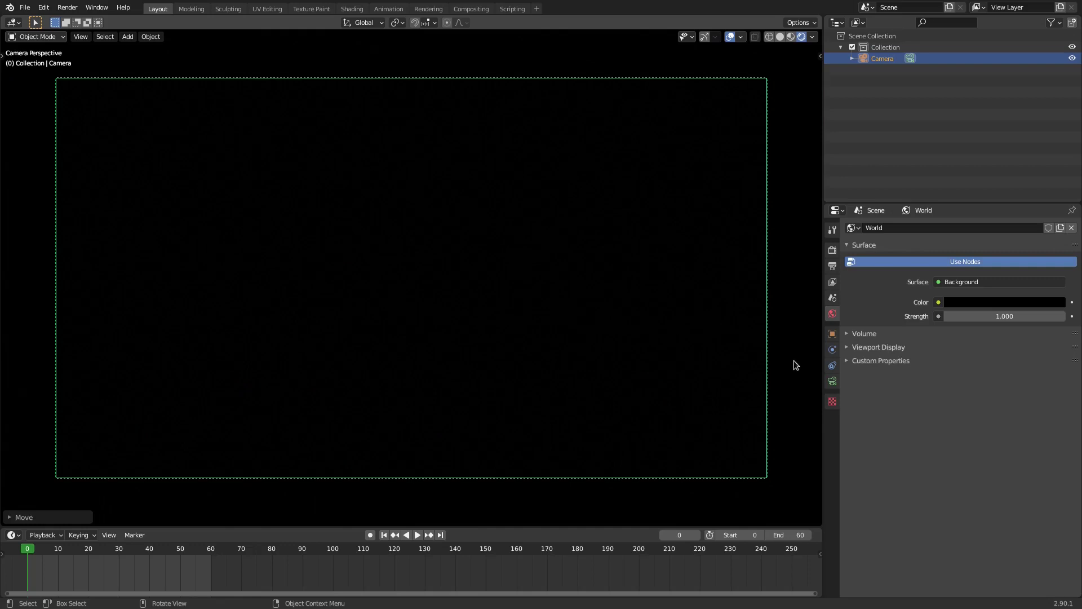
left_click(833, 382)
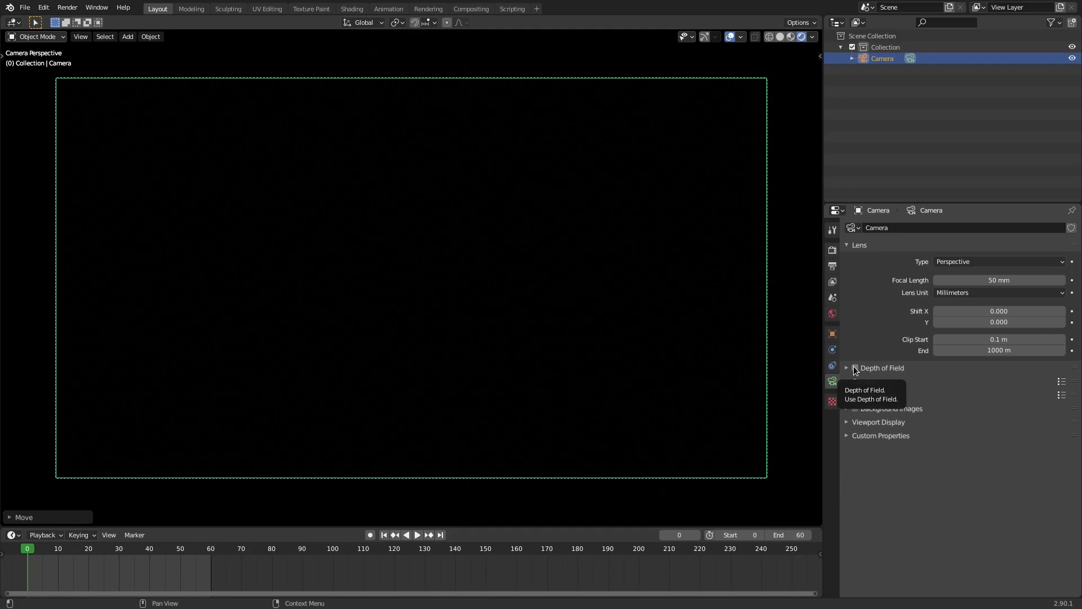
Enable Depth of Field on the 50 mm camera, then view the scene from a low angle.
left_click(856, 367)
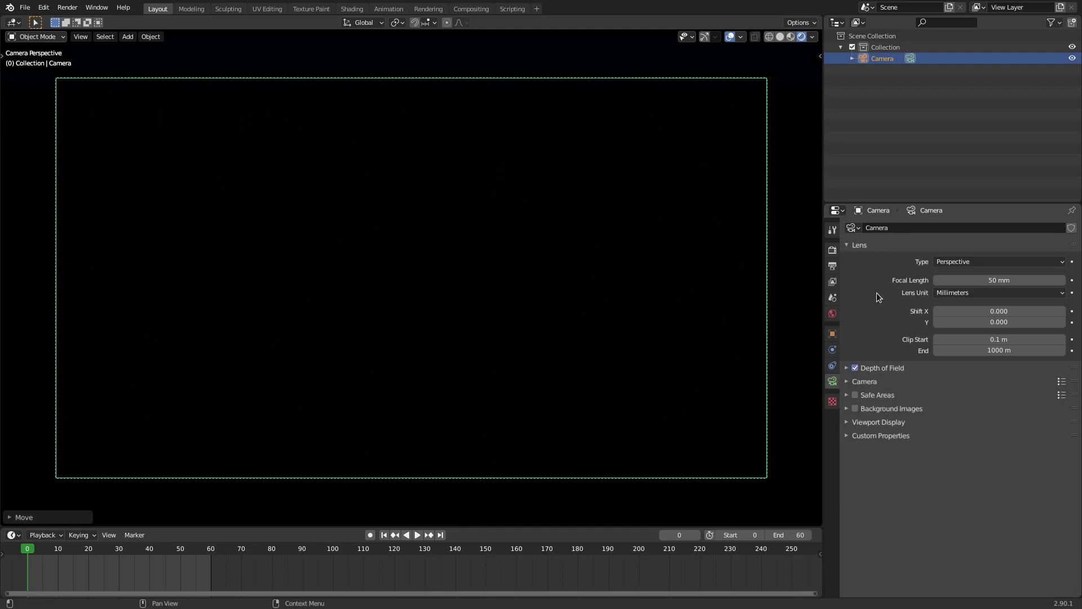
middle_click_drag(565, 267, 404, 285)
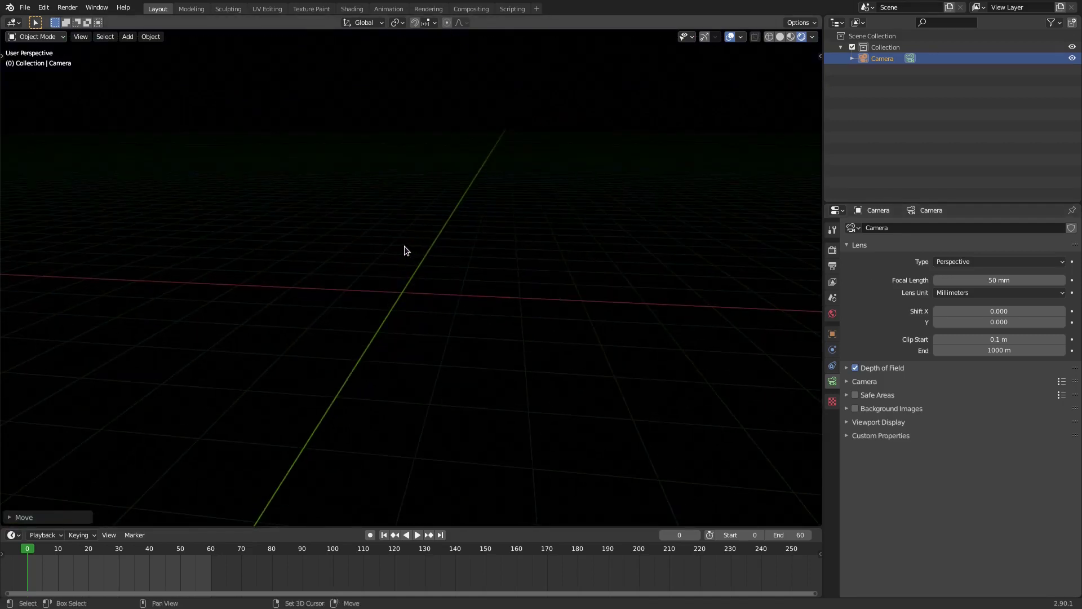
Add a Suzanne monkey head and slide it along X.
key("shift+a")
mouse_move(361, 84)
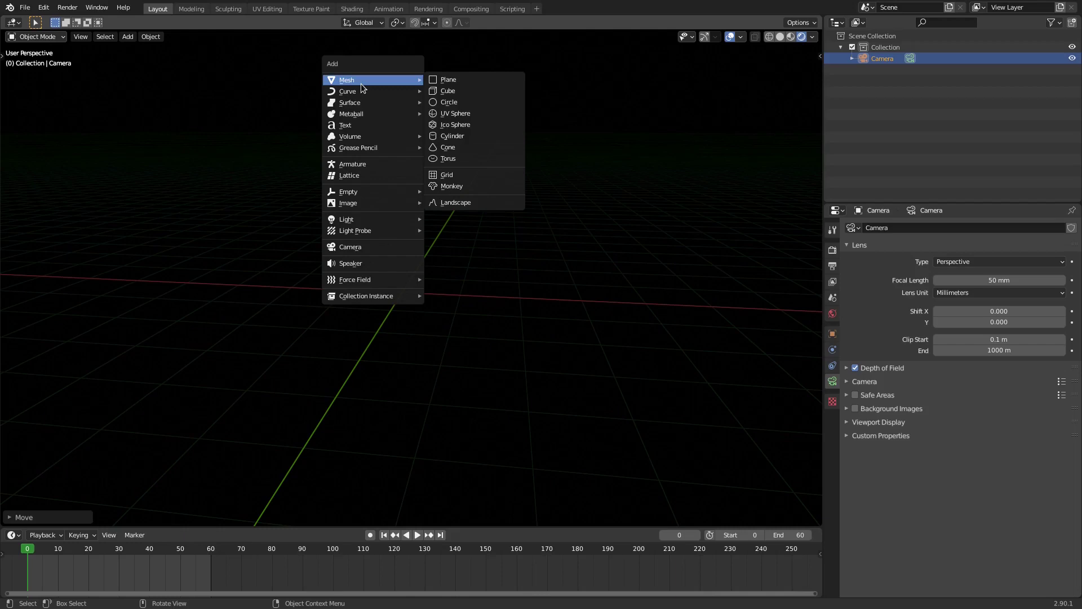
left_click(478, 185)
mouse_move(515, 186)
middle_mouse_down()
mouse_move(473, 210)
mouse_move(526, 204)
mouse_move(503, 199)
middle_mouse_up()
key("g")
key("x")
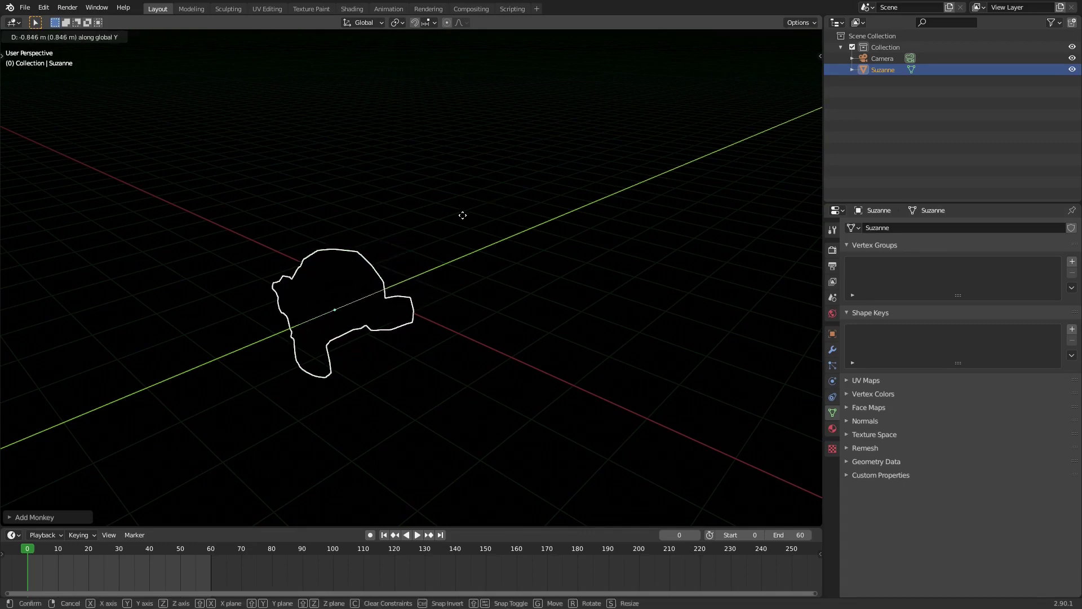
left_click(403, 181)
Through the camera, rotate Suzanne to face the lens and position her within the frame.
key("KP_0")
scroll(383, 265, "down", 1)
key("r")
key("r")
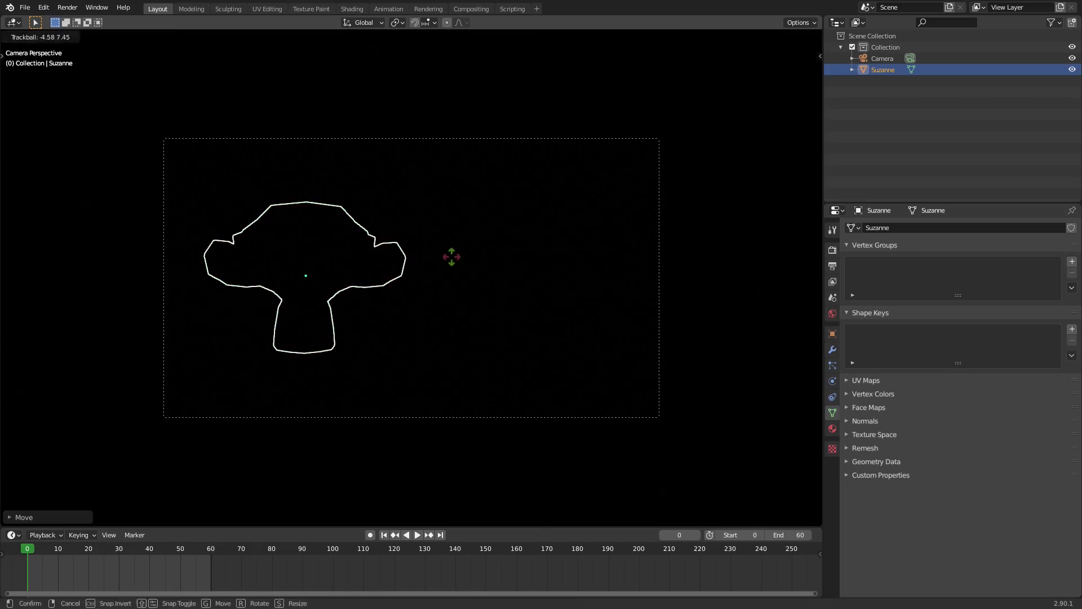
left_click(460, 253)
key("g")
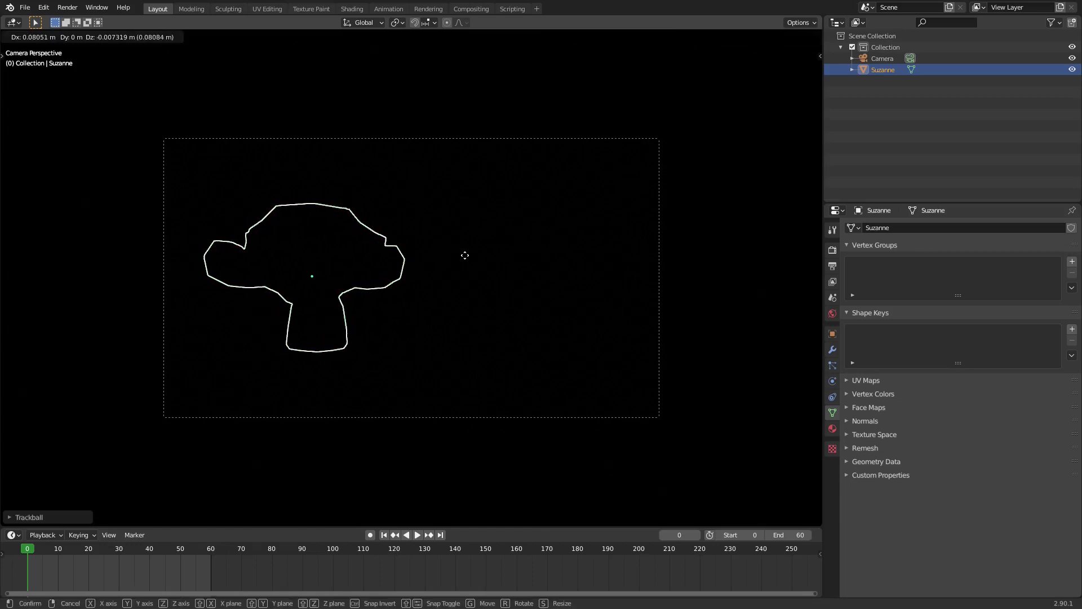
left_click(608, 249)
key("g")
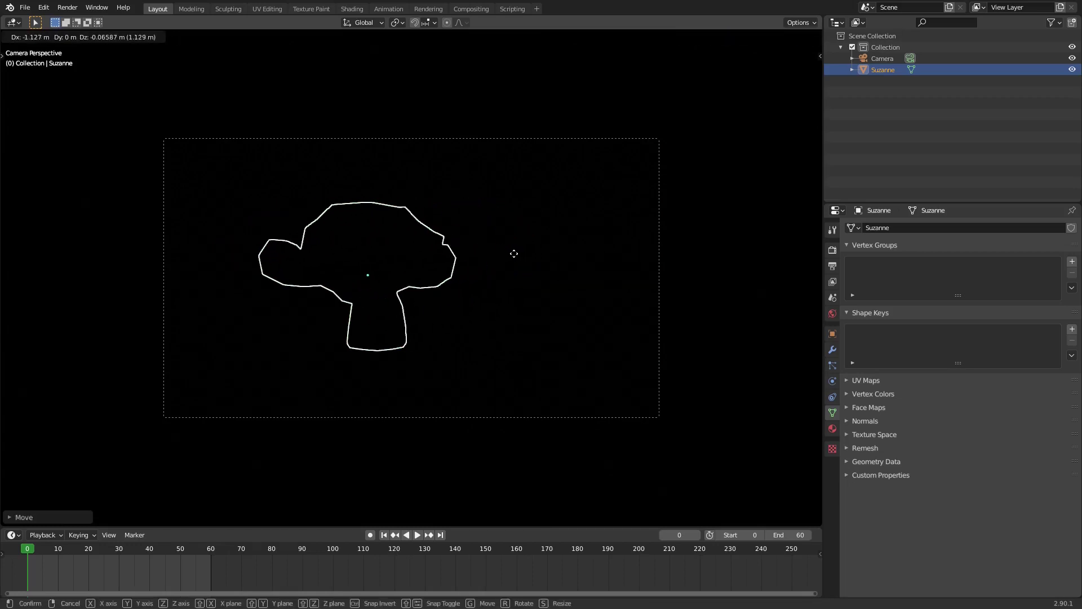
left_click(499, 259)
key("g")
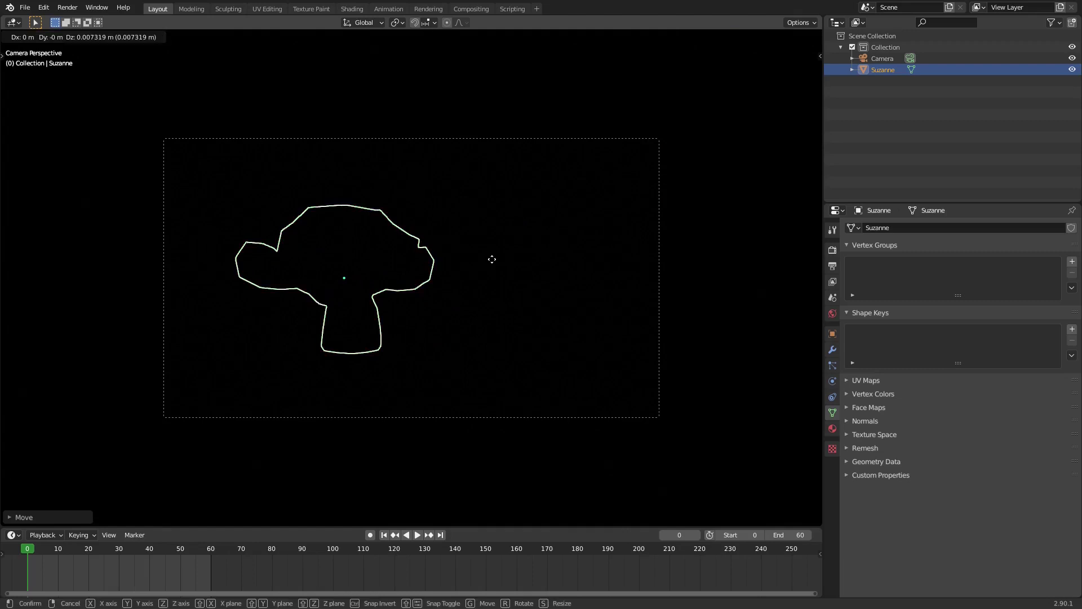
left_click(486, 254)
key("g")
left_click(481, 254)
Add a plane mesh to the scene.
middle_click_drag(479, 254, 273, 278)
key("shift+a")
mouse_move(518, 203)
left_click(601, 200)
In solid shading, move the plane off to the right and lower it along Z.
key("g")
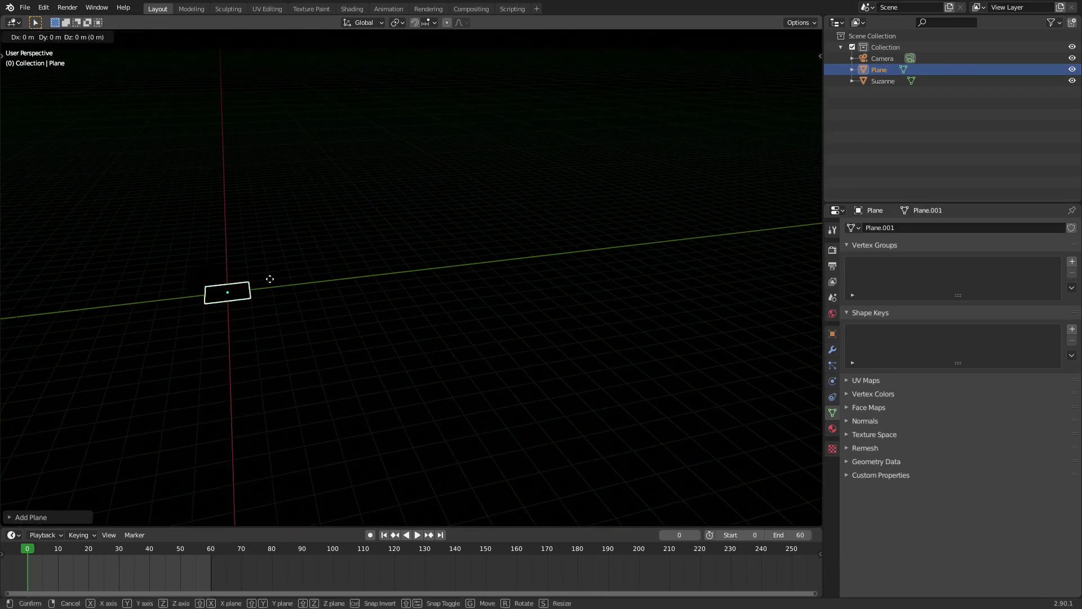
left_click(683, 241)
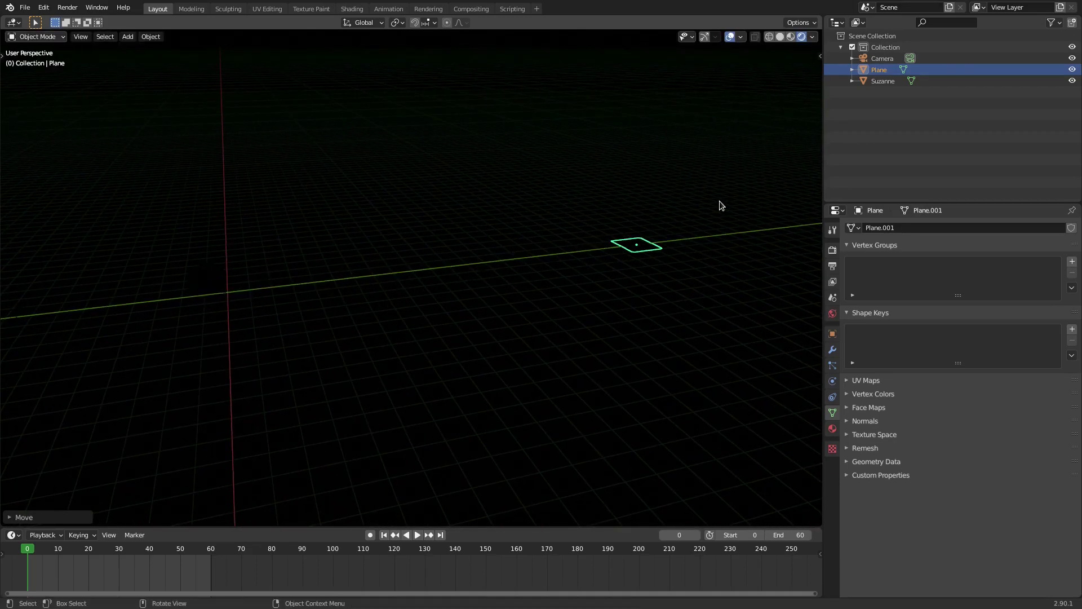
left_click(780, 37)
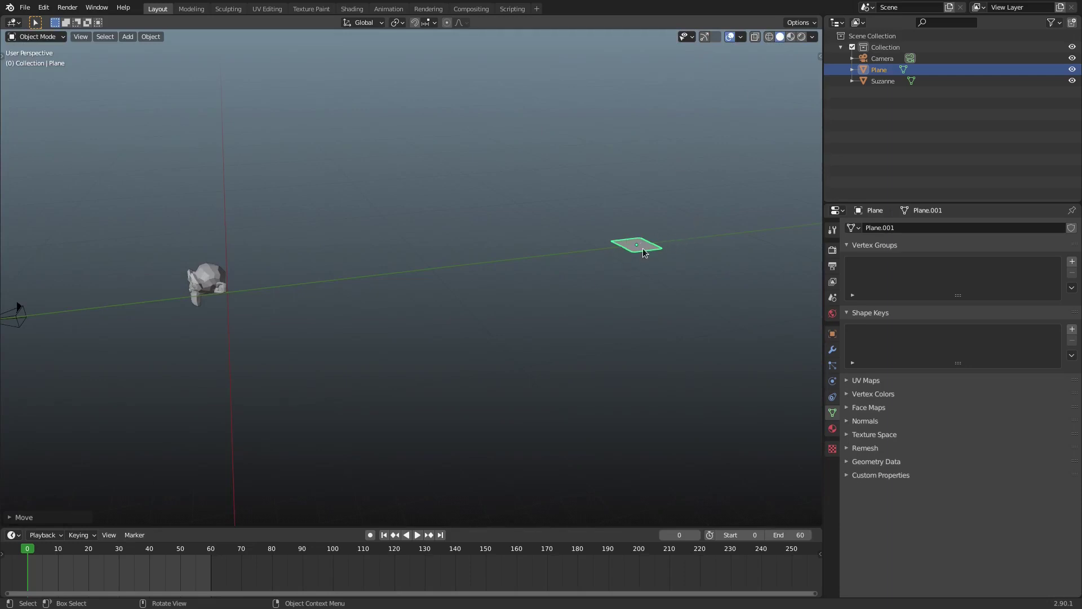
key("g")
key("z")
left_click(673, 289)
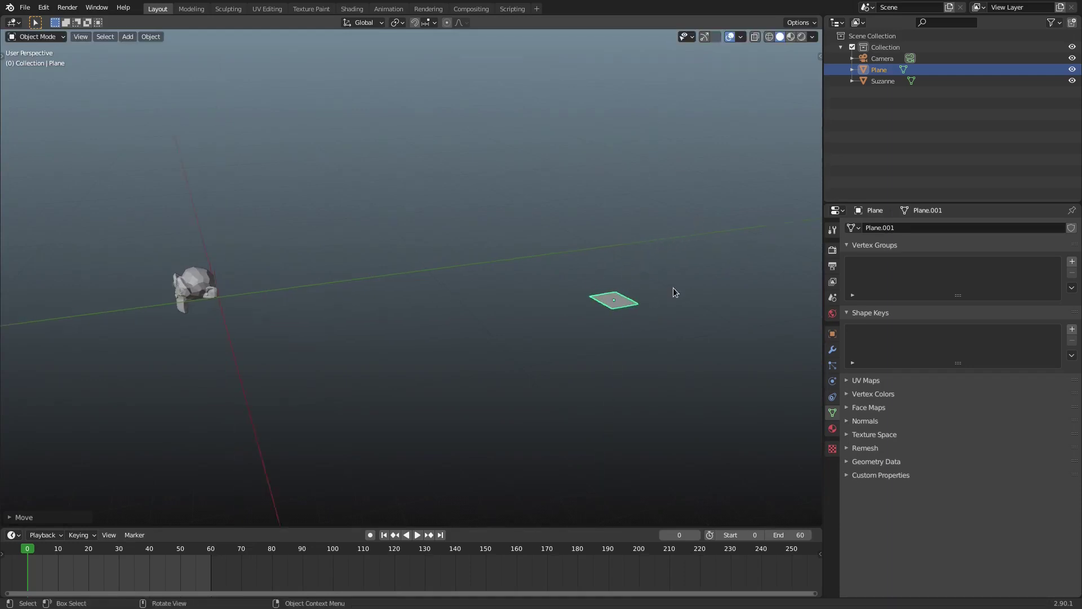
key("KP_0")
key("g")
key("z")
left_click(472, 335)
Enlarge the plane and set it just below the camera frame.
key("s")
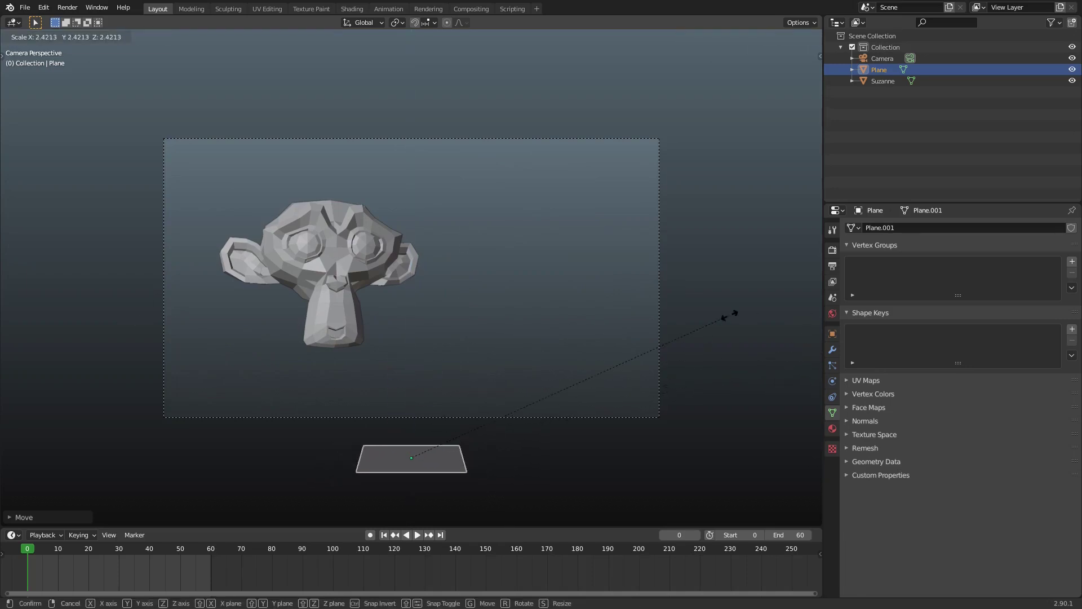
left_click(274, 334)
key("g")
key("z")
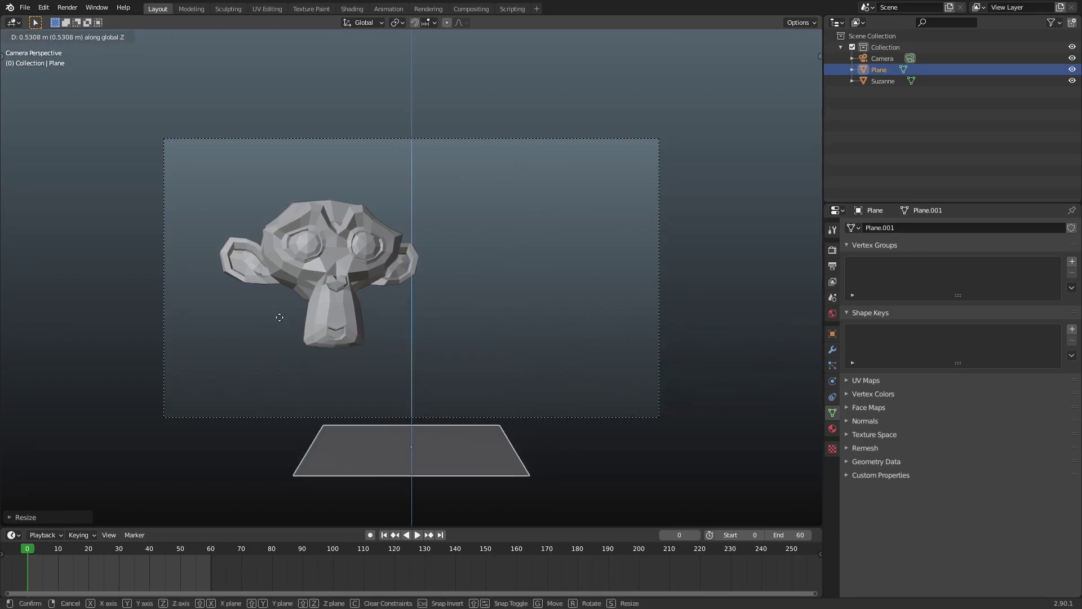
left_click(405, 436)
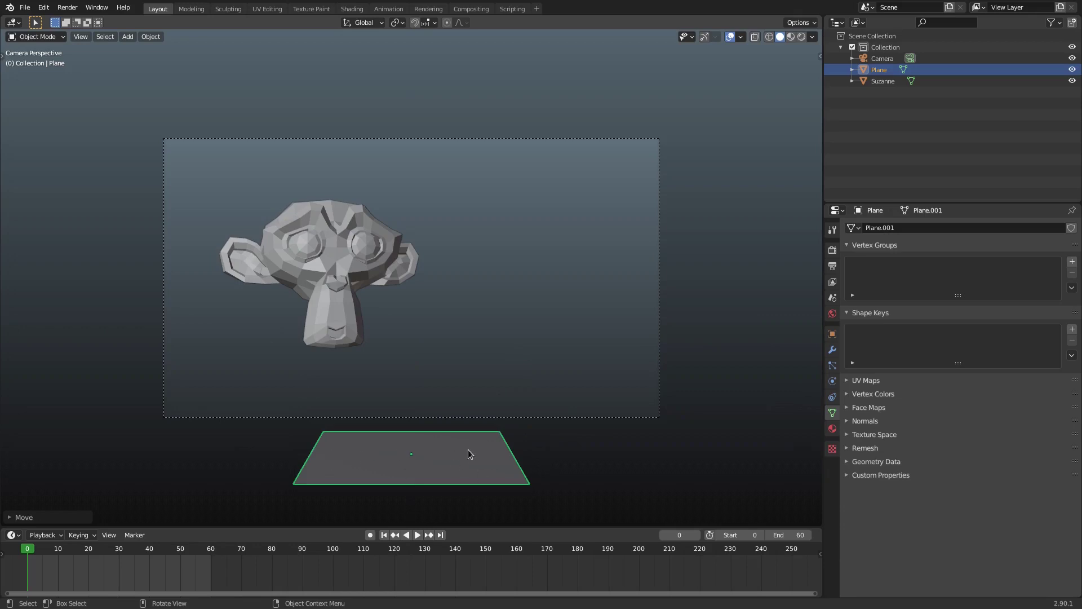
Widen the plane along X and tilt it slightly about Y.
key("s")
key("x")
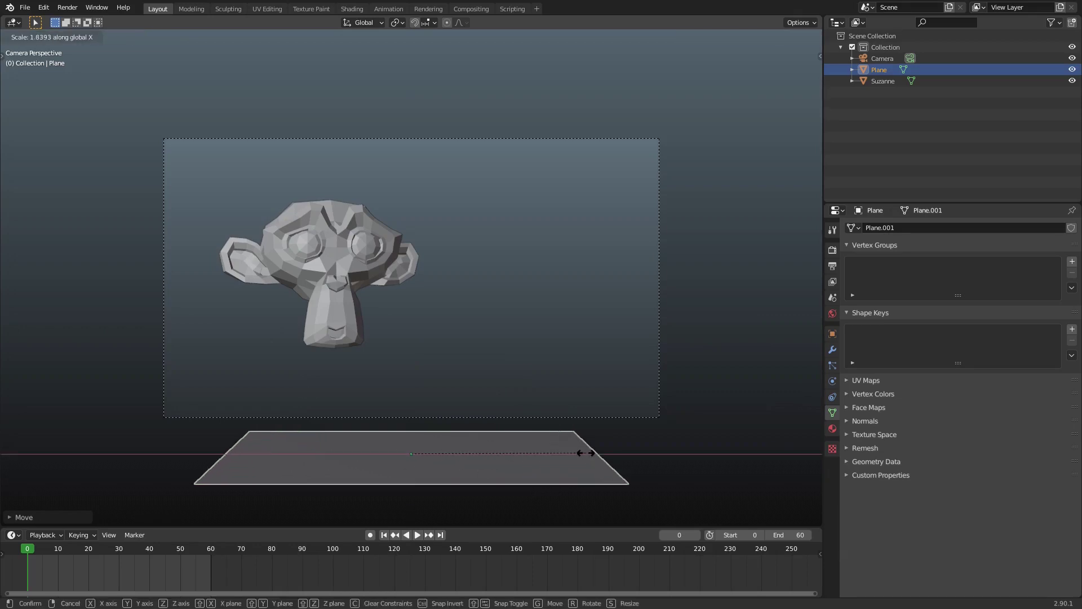
left_click(576, 456)
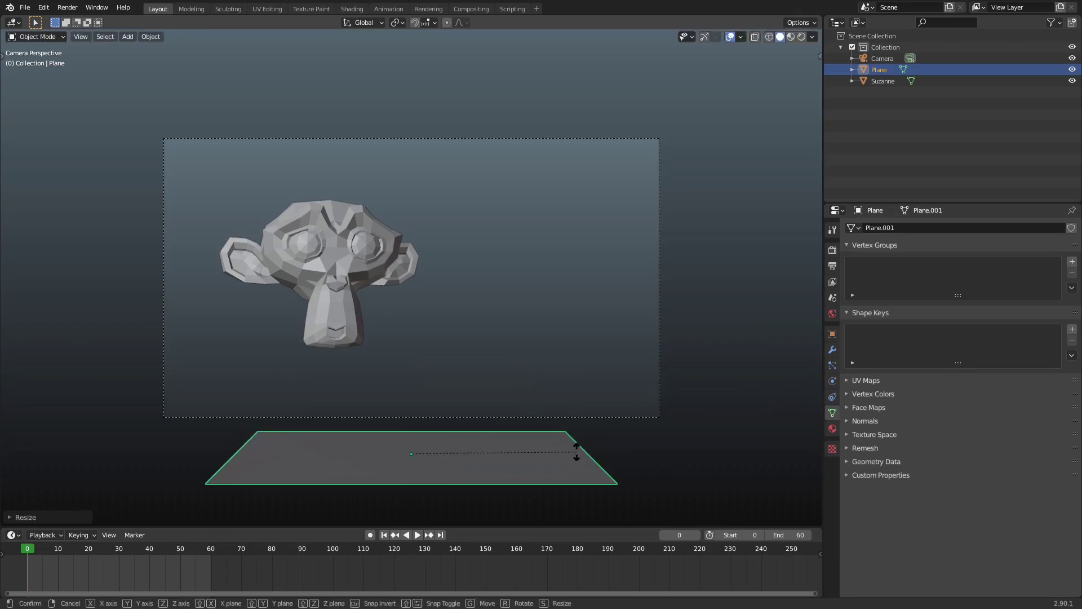
key("r")
key("y")
left_click(633, 421)
Nudge the plane into its final spot at the lower right.
key("g")
left_click(684, 427)
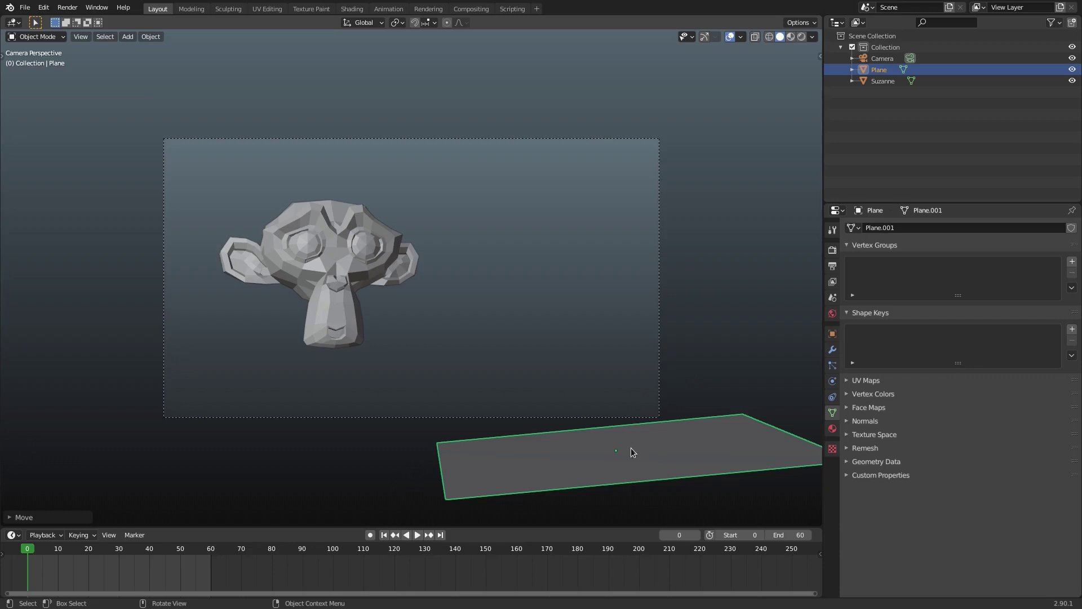
key("g")
left_click(608, 445)
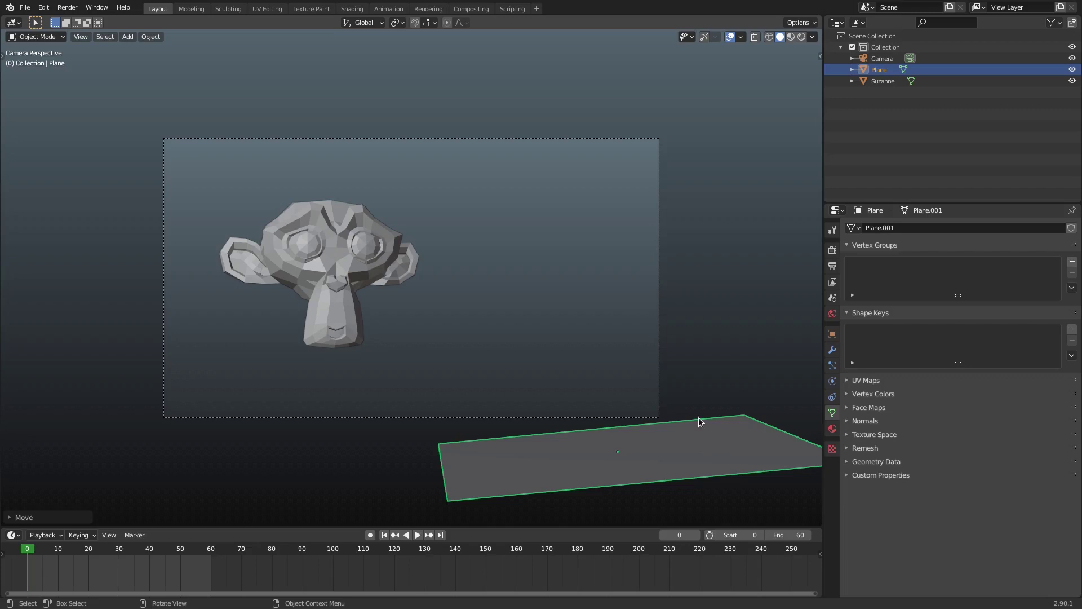
left_click(832, 366)
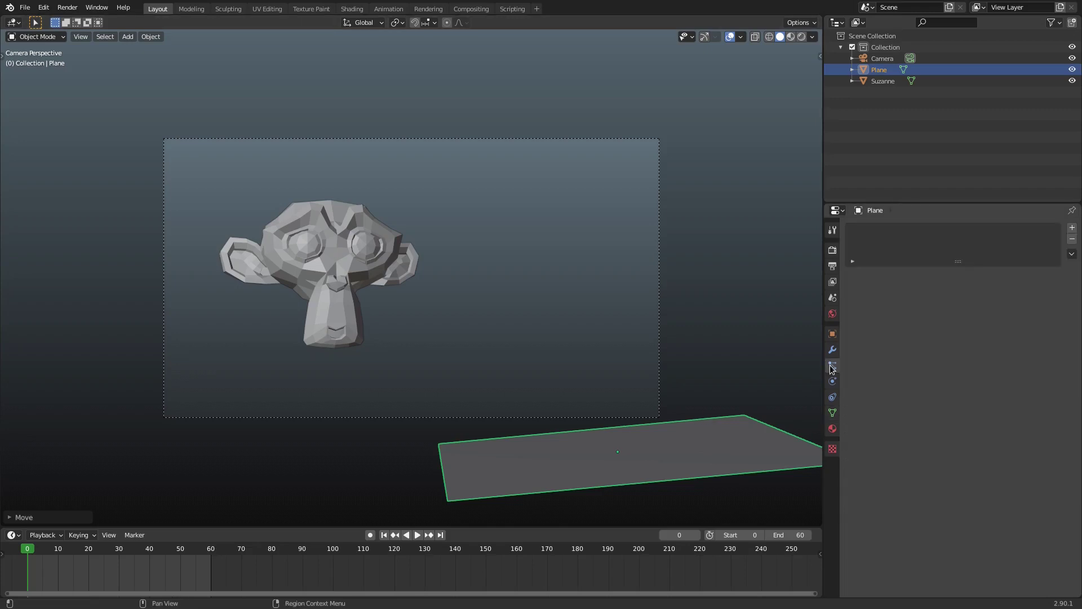
Add a particle system to the plane, preview it, and set the end frame to 200.
left_click(1072, 230)
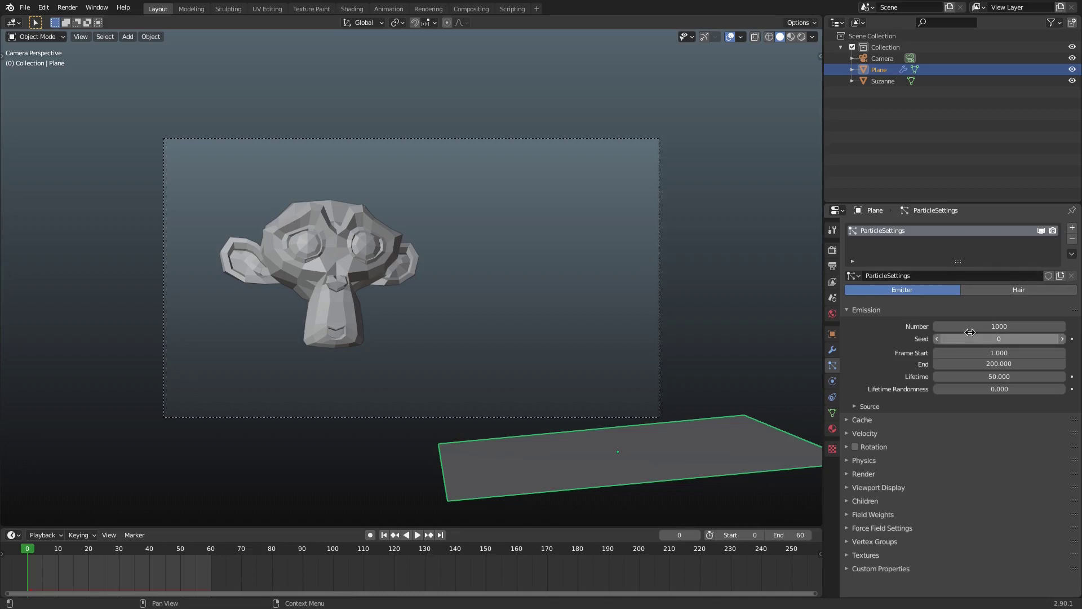
left_click(419, 536)
left_click(788, 535)
type("200")
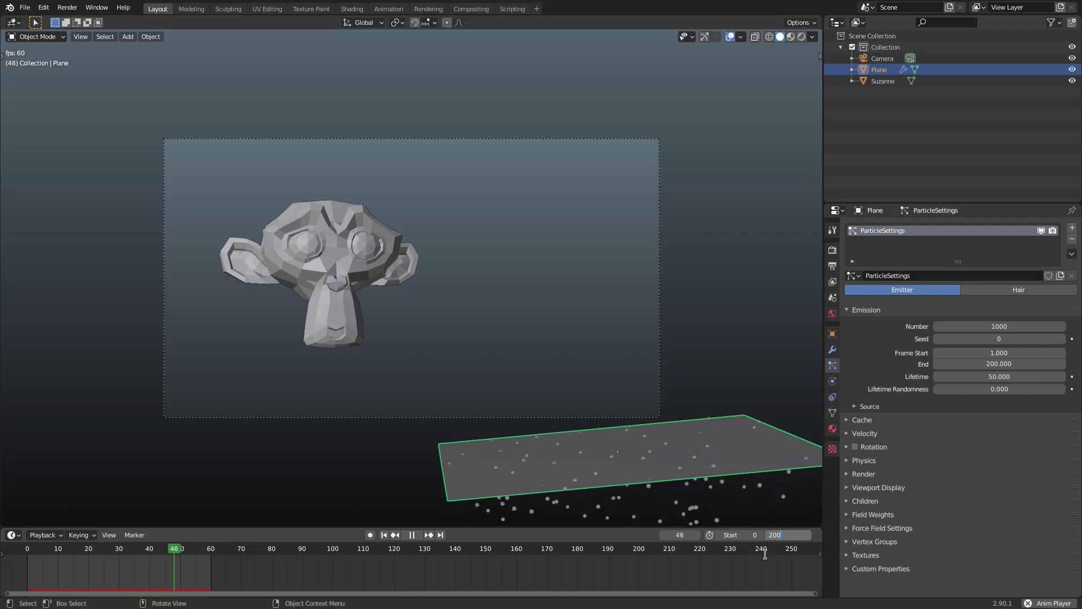
key("Return")
scroll(814, 277, "down", 3)
left_click(833, 249)
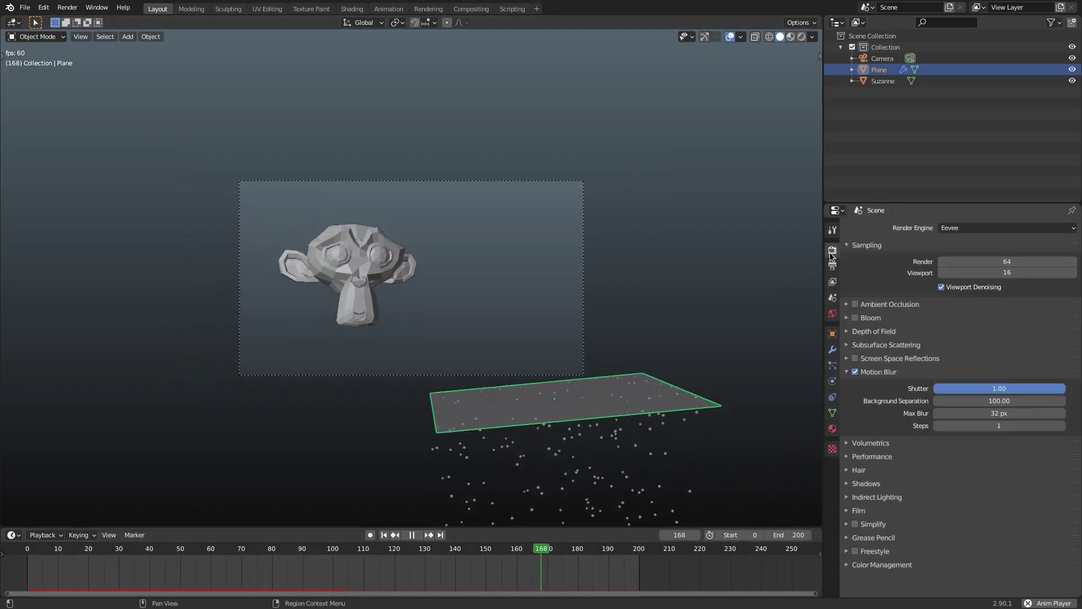
Set the scene frame rate to 24 fps.
left_click(832, 265)
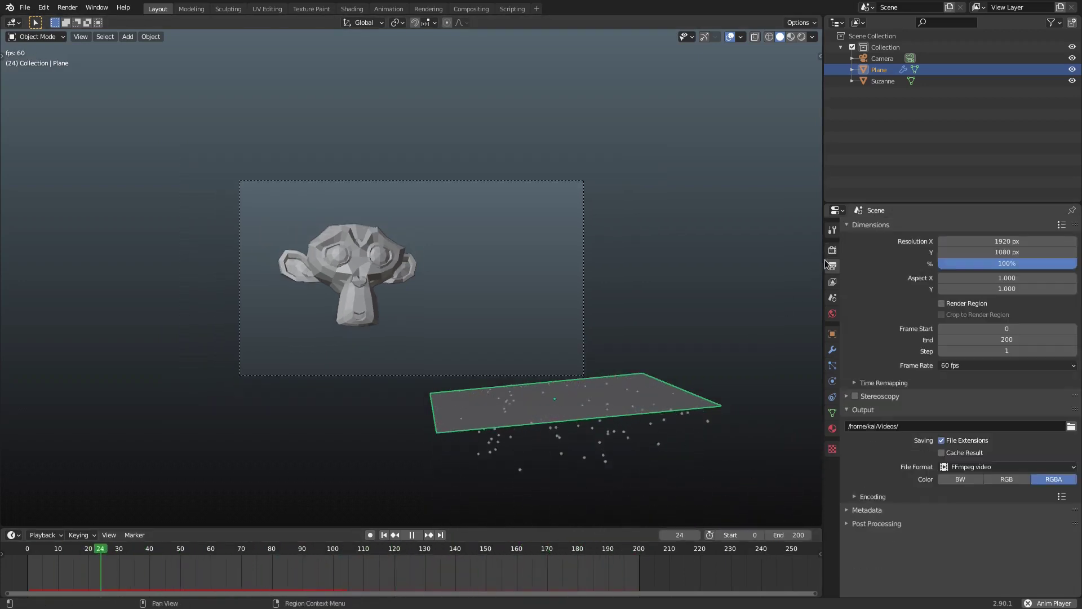
left_click(956, 365)
left_click(969, 388)
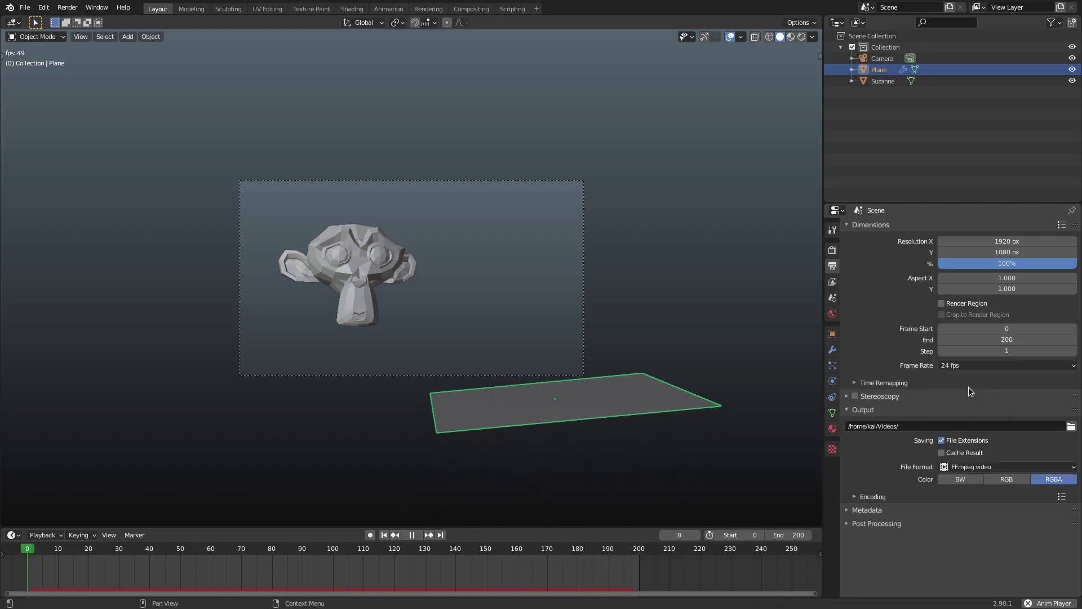
scroll(813, 277, "up", 2)
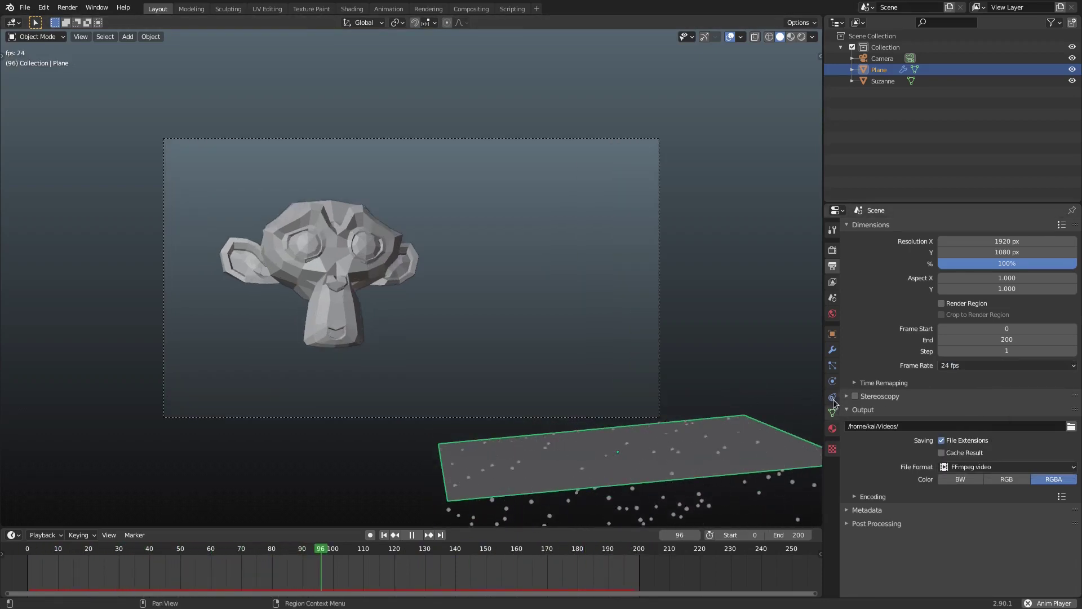
Set the particles' Gravity field weight to 0.
left_click(833, 366)
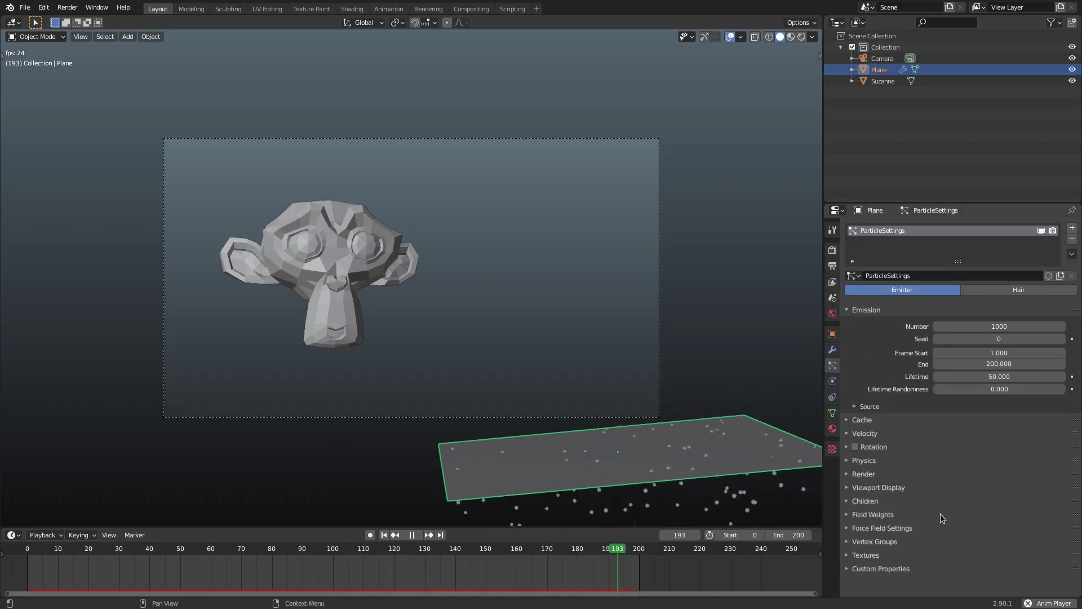
left_click(889, 515)
scroll(889, 512, "down", 3)
left_click_drag(1022, 476, 888, 477)
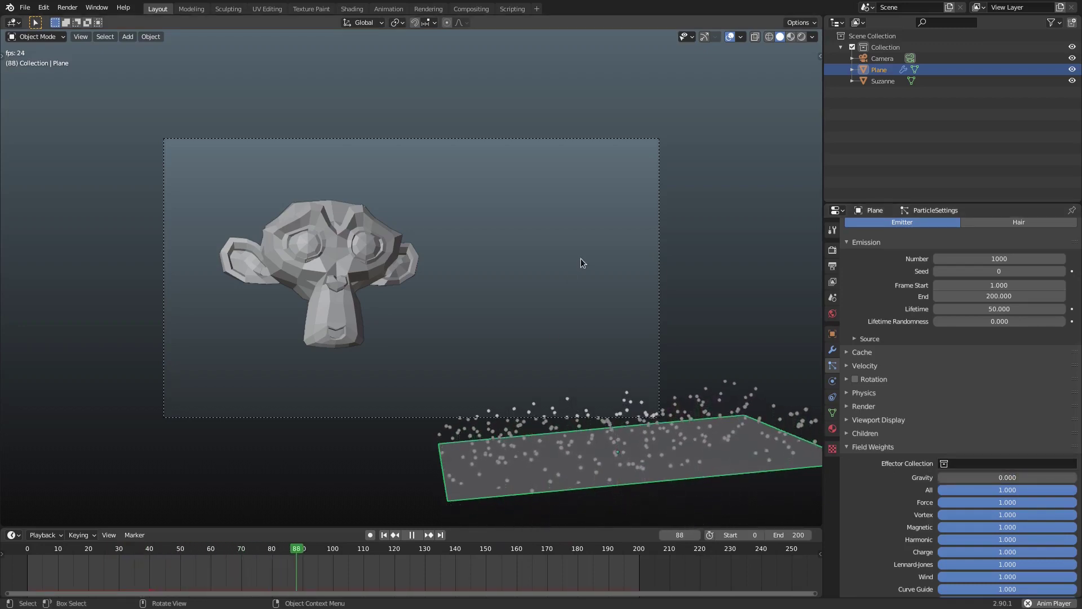
left_click(892, 448)
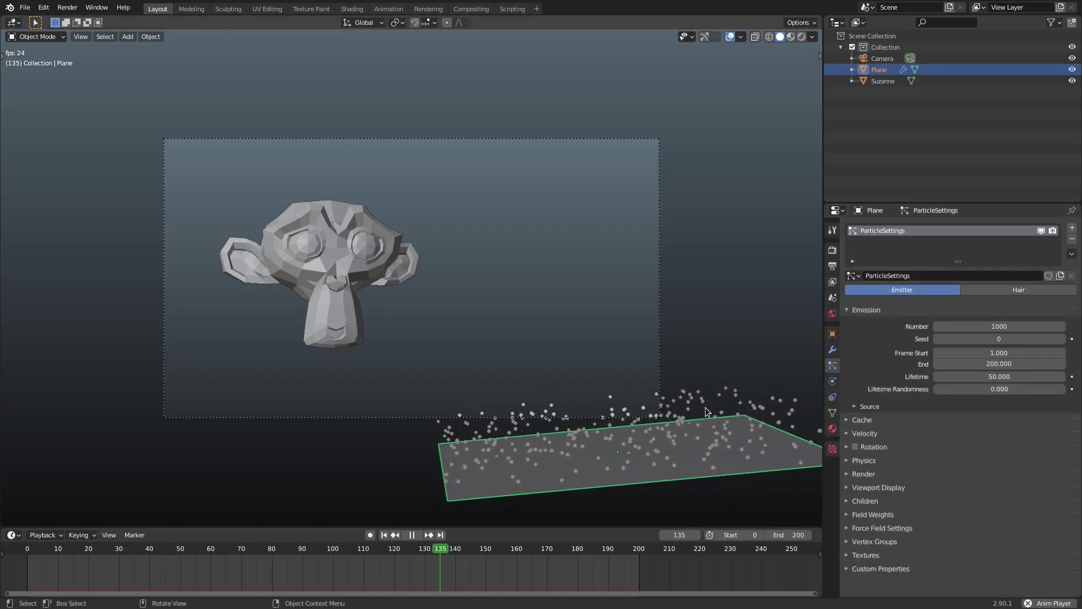
left_click(985, 376)
Set particle lifetime to 200 and Brownian force to 0.2.
type("2")
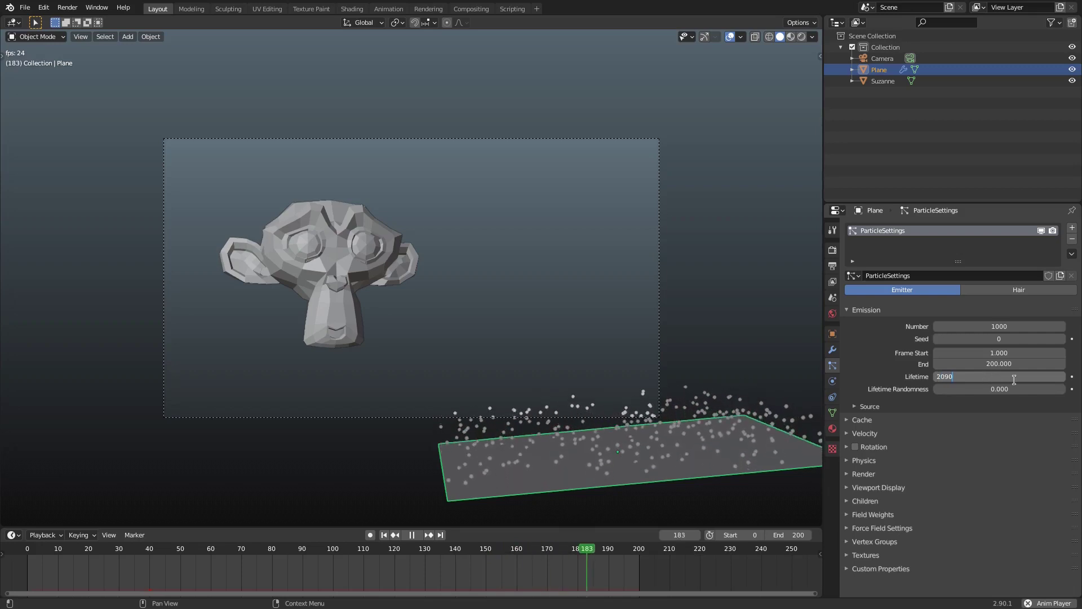
type("00")
key("Return")
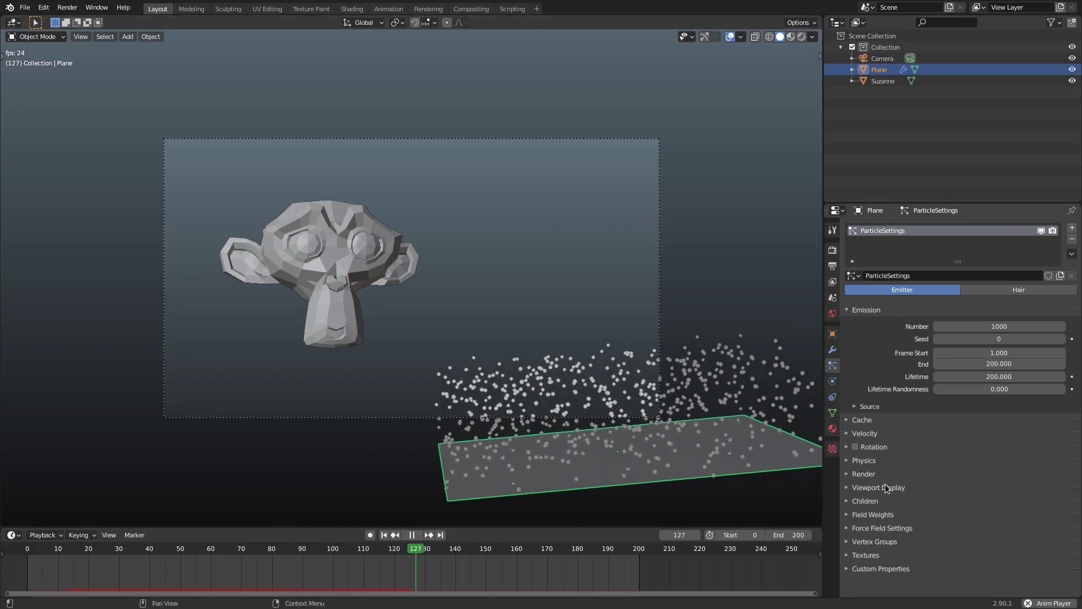
left_click(865, 461)
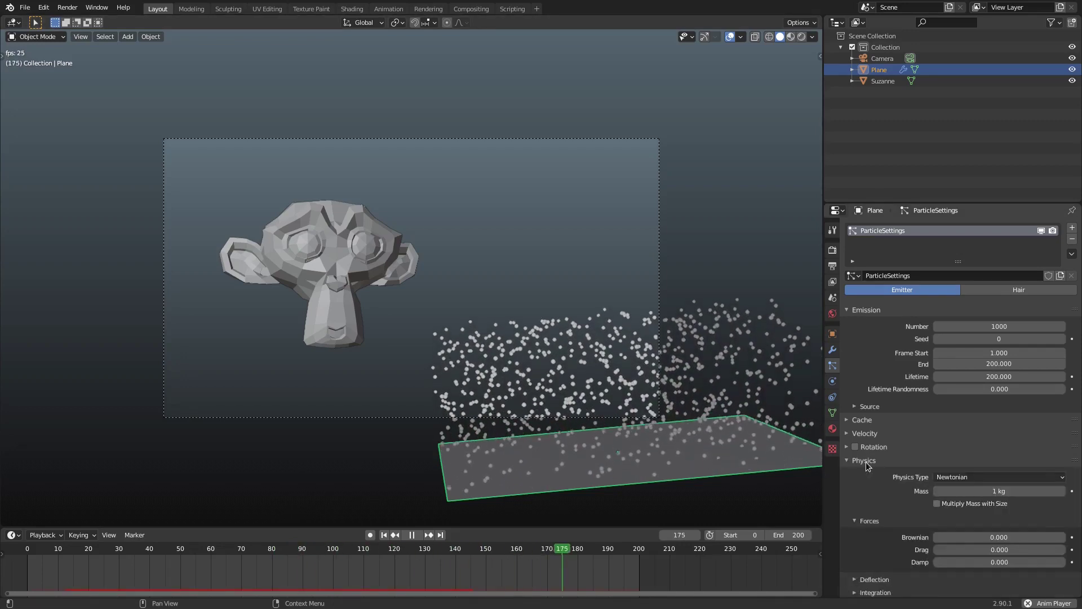
left_click(998, 536)
type("0.0")
key("BackSpace")
type("2")
key("Return")
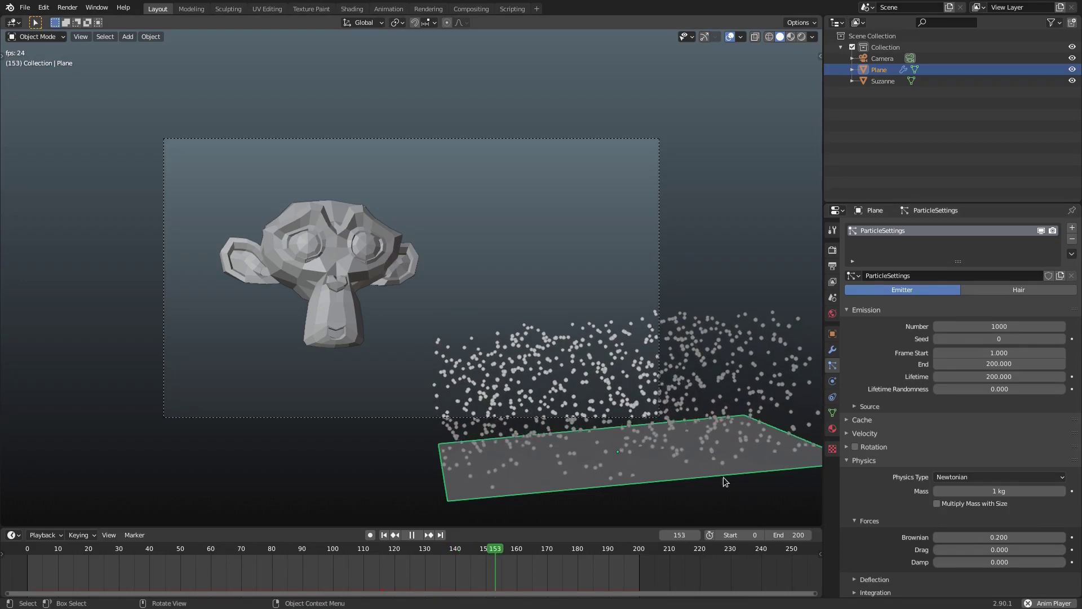
Try Brownian force values 0.5 and 1, settling on 2.
left_click(986, 535)
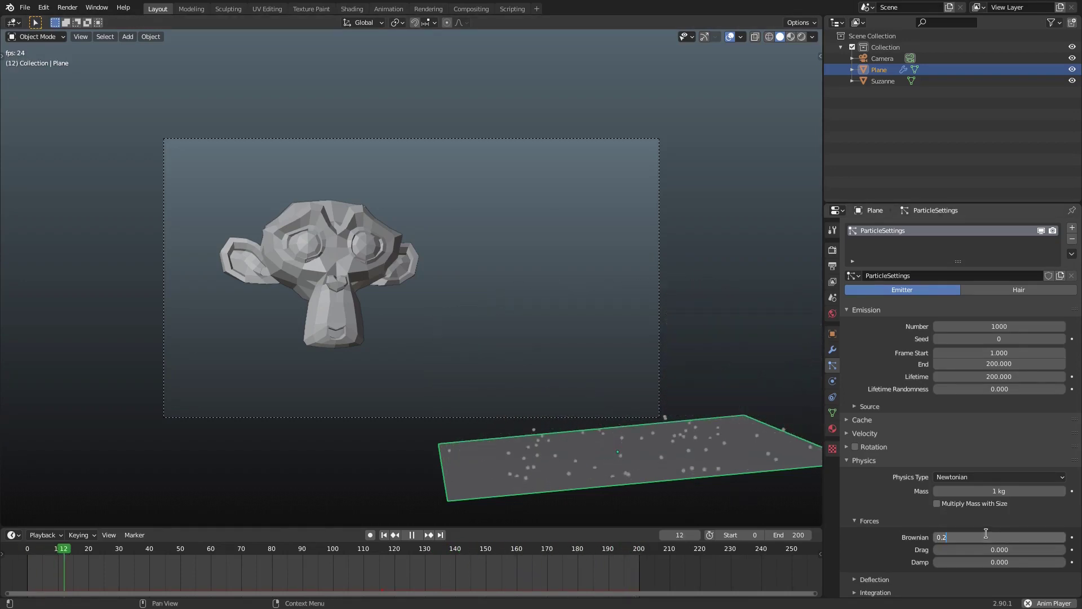
type("0.5")
key("Return")
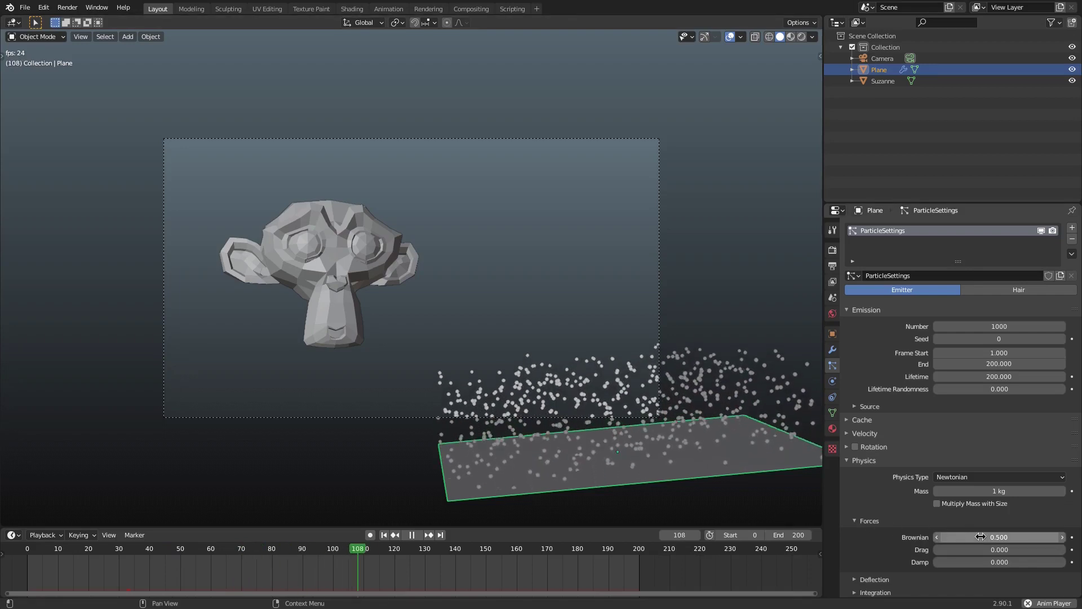
left_click(1001, 540)
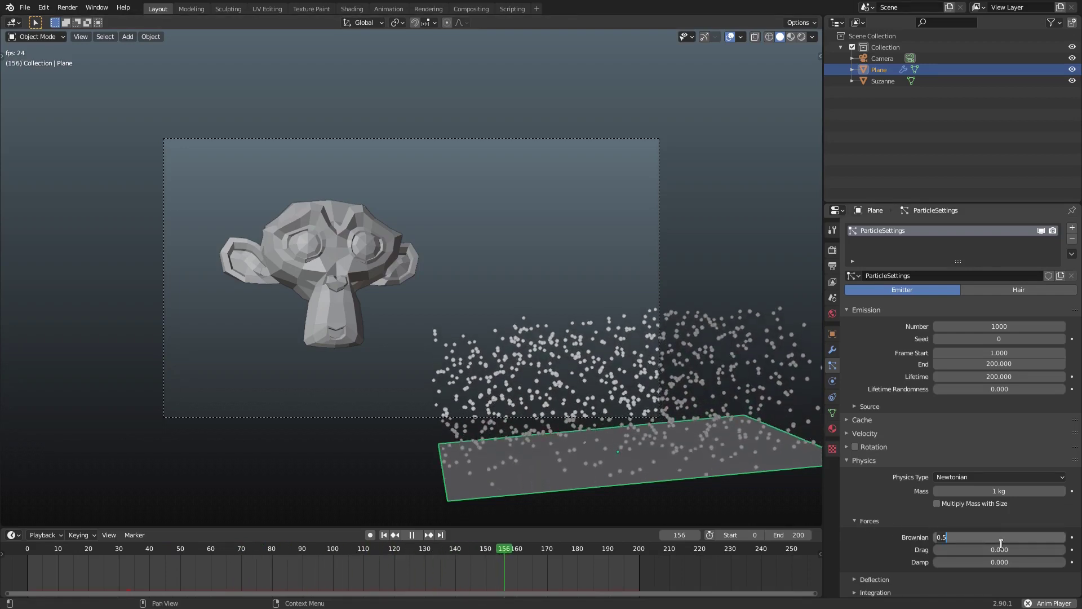
type("1")
key("Return")
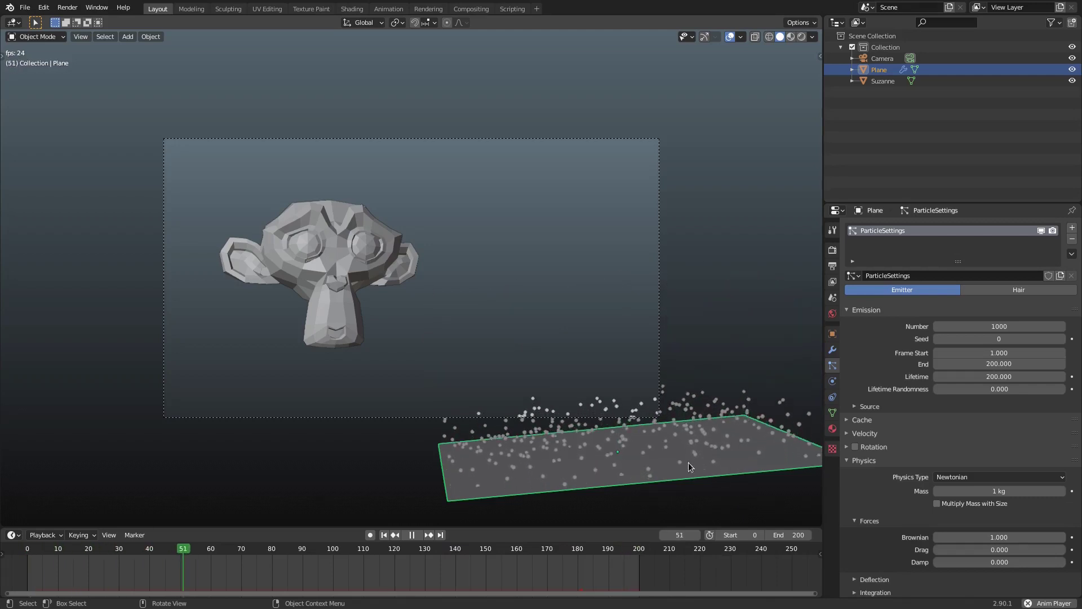
scroll(676, 440, "up", 1)
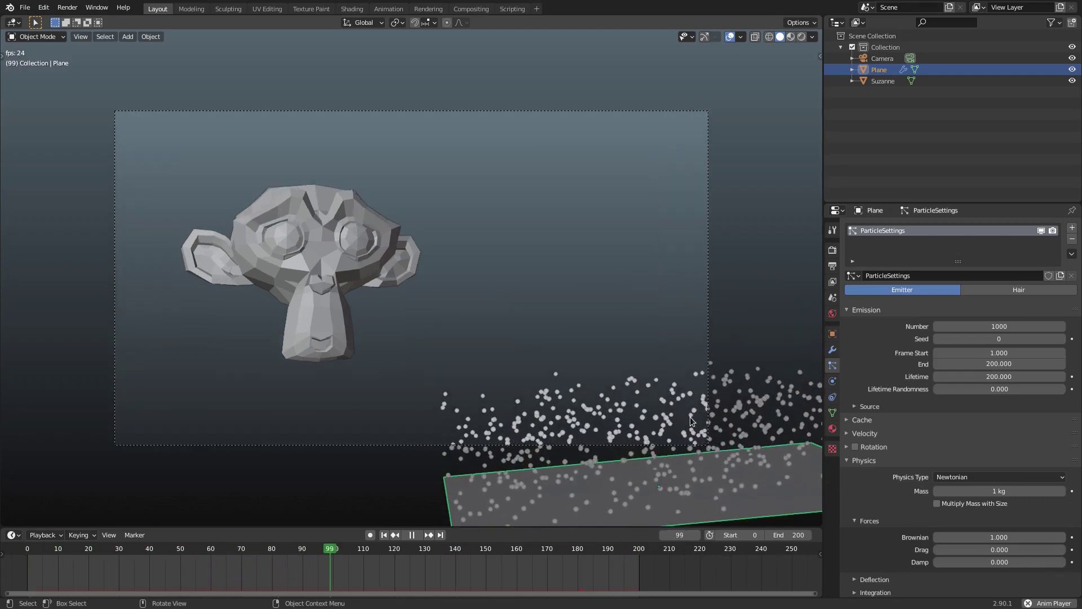
left_click(999, 538)
type("2")
key("Return")
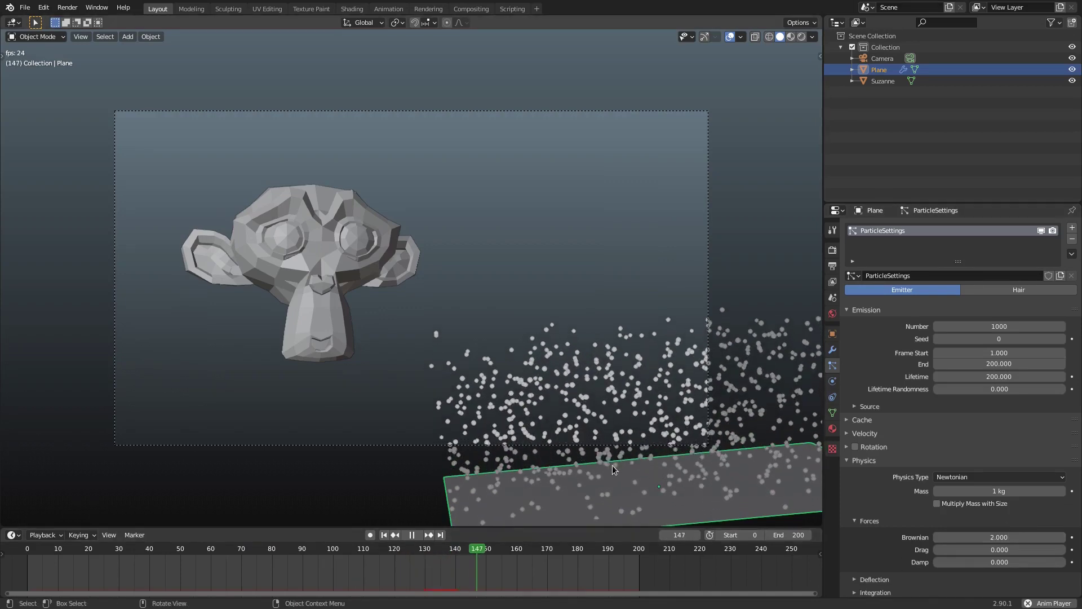
Set the particle mass to 2 kg, then retype it as 1.
scroll(627, 468, "down", 1)
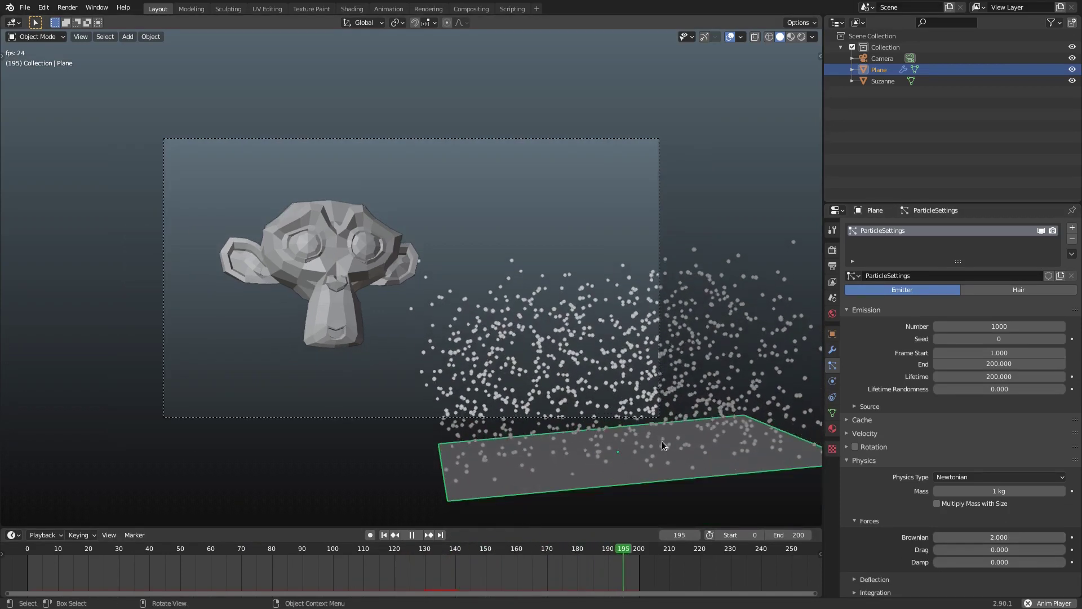
scroll(724, 478, "up", 2)
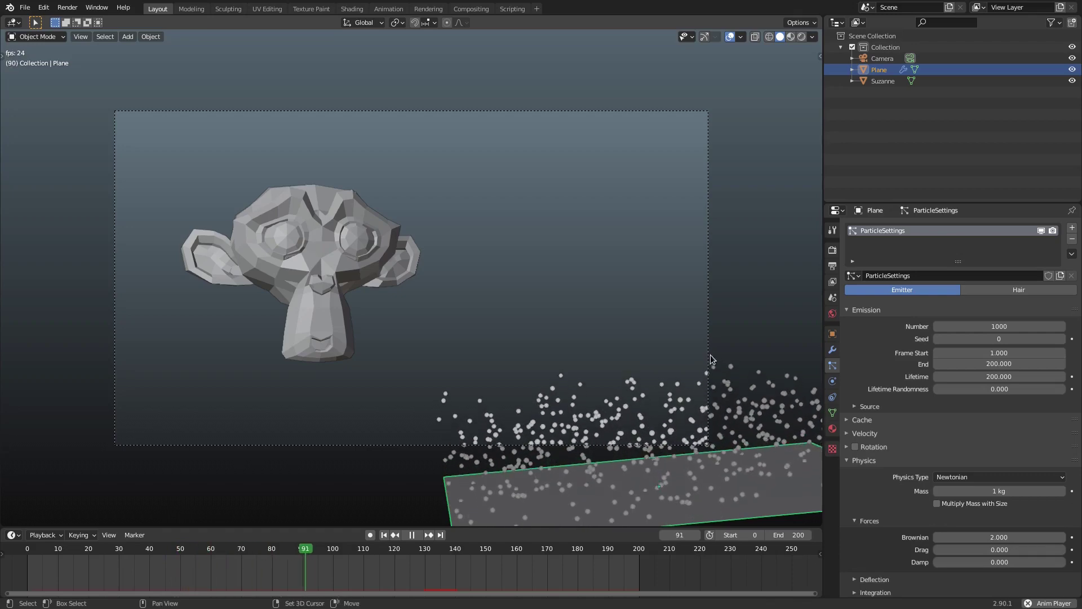
middle_click_drag(709, 358, 701, 360, "shift")
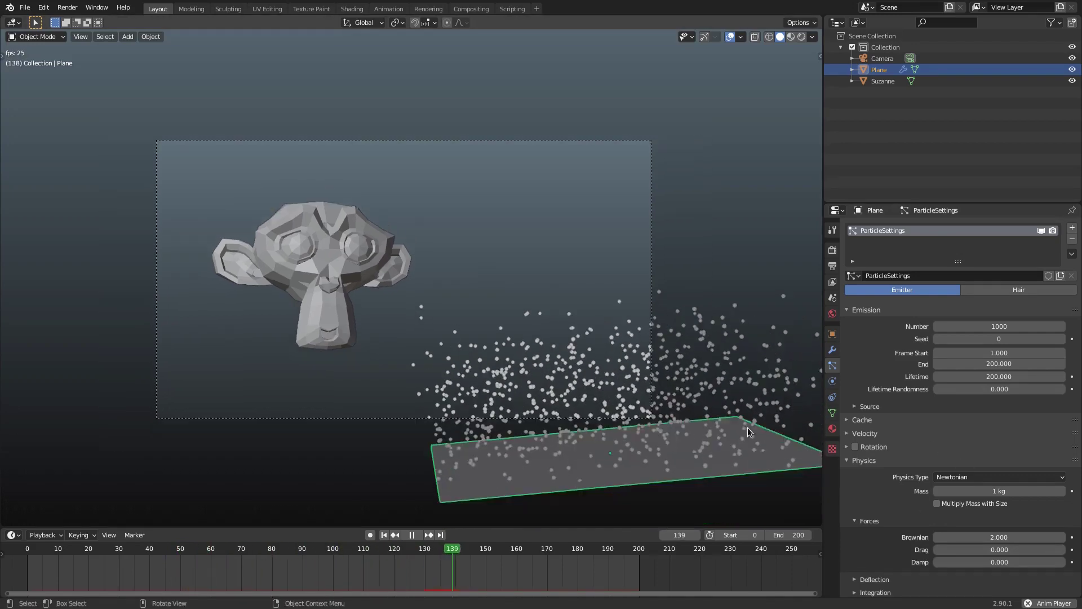
scroll(920, 408, "down", 5)
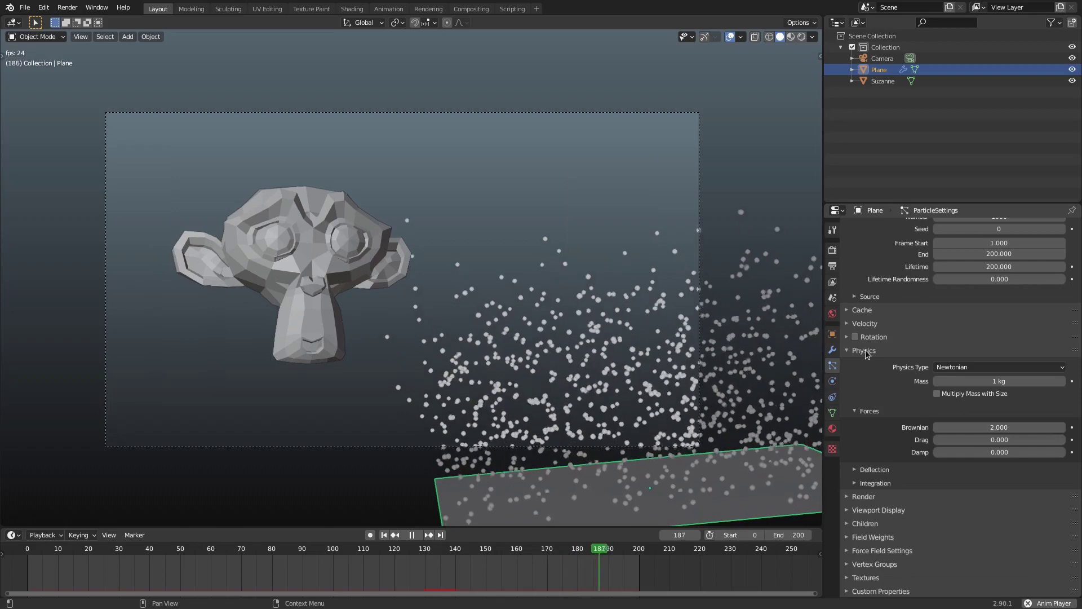
scroll(899, 458, "up", 5)
left_click(890, 461)
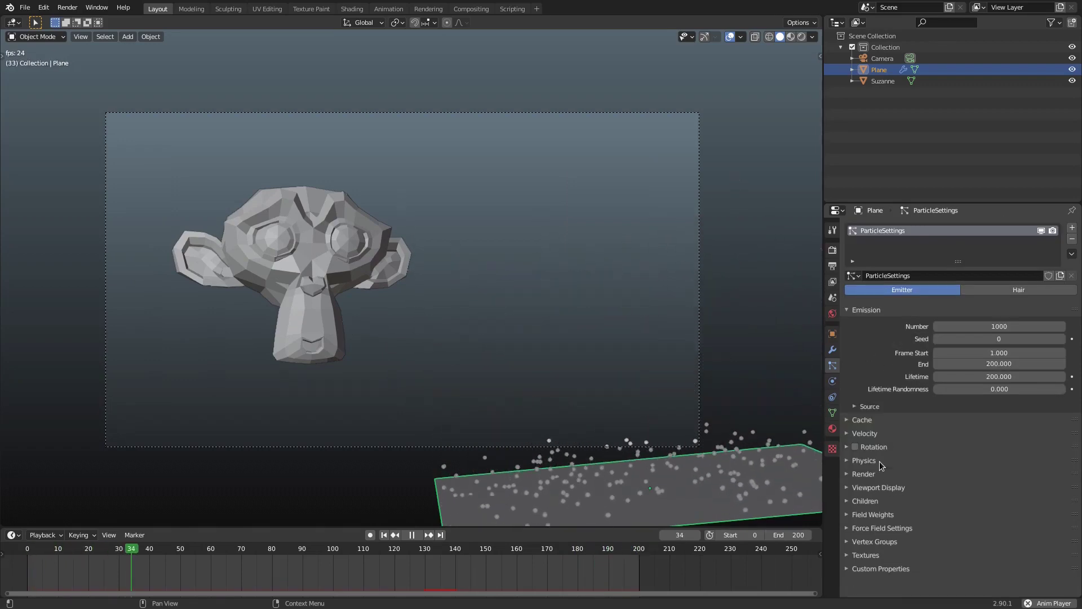
left_click(902, 460)
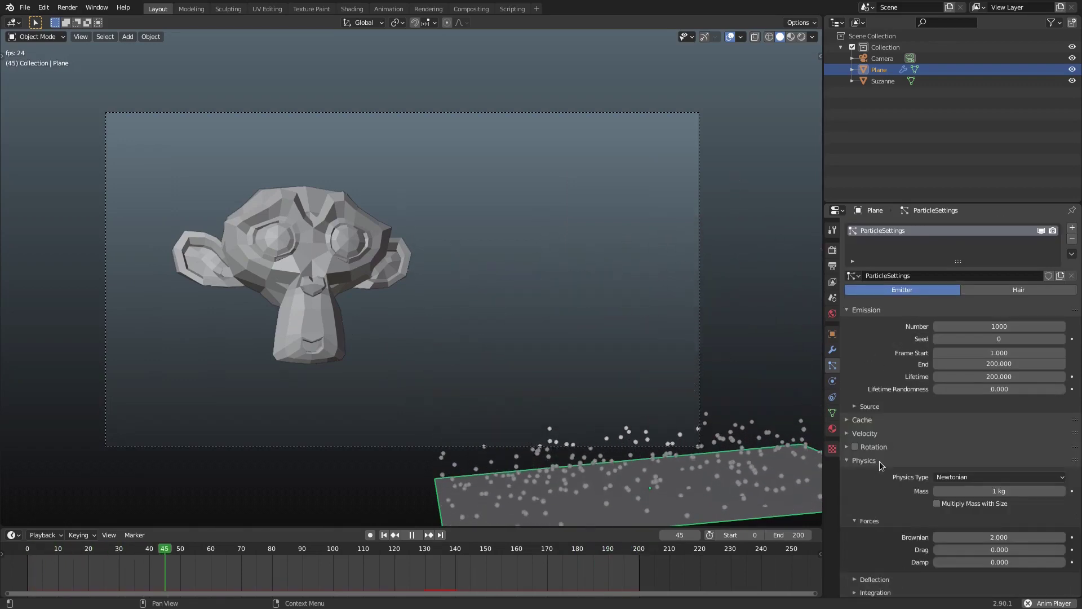
double_click(1001, 489)
type("2")
key("Return")
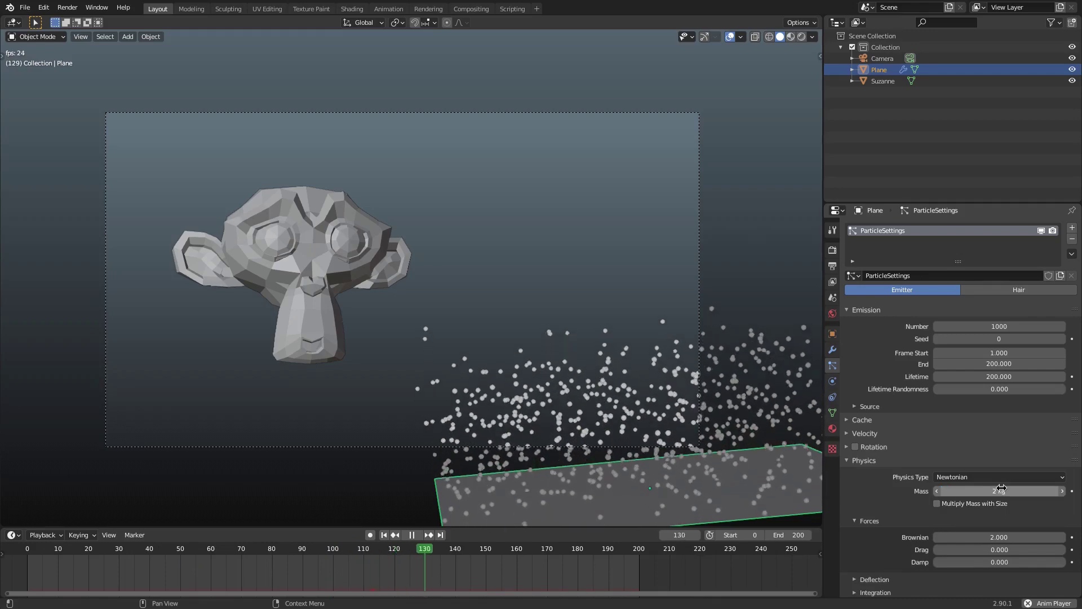
left_click(974, 490)
type("1")
left_click(864, 460)
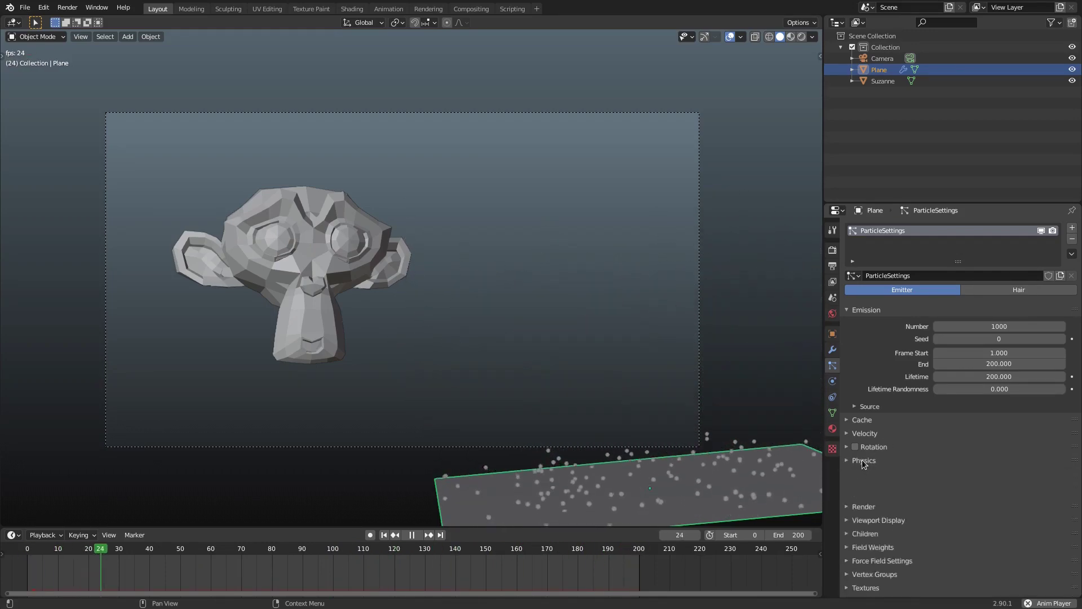
Give the particles a Normal velocity of 2 m/s.
left_click(865, 433)
left_click(983, 451)
type("2")
key("Return")
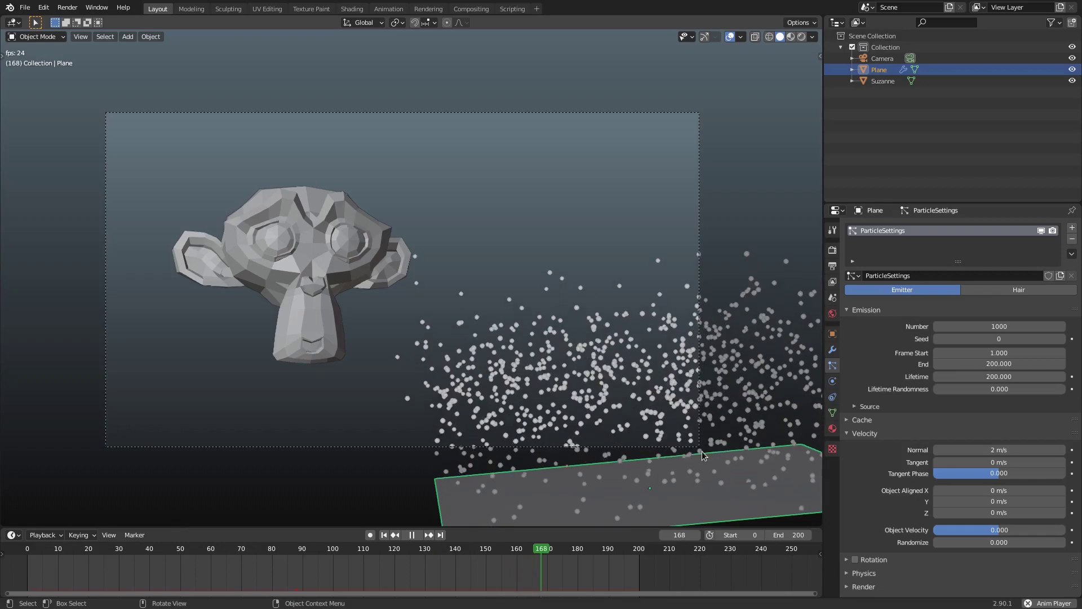
scroll(702, 451, "down", 2)
Tilt the emitter plane, stretch it about 1.43× along X, and lower it to the left.
key("r")
key("y")
left_click(728, 415)
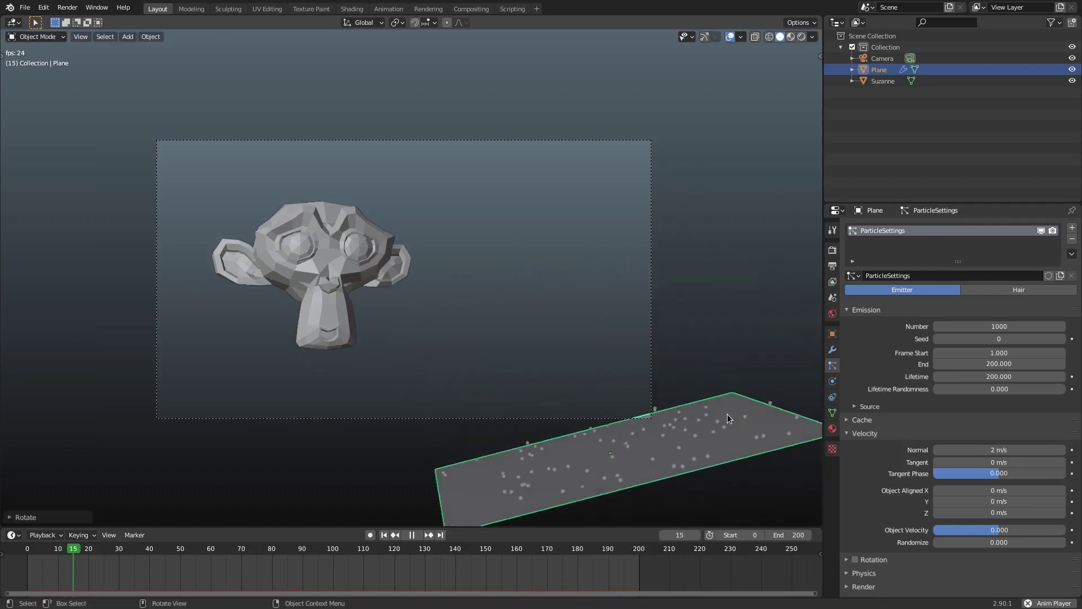
key("r")
key("r")
left_click(720, 441)
key("g")
left_click(692, 427)
key("s")
key("x")
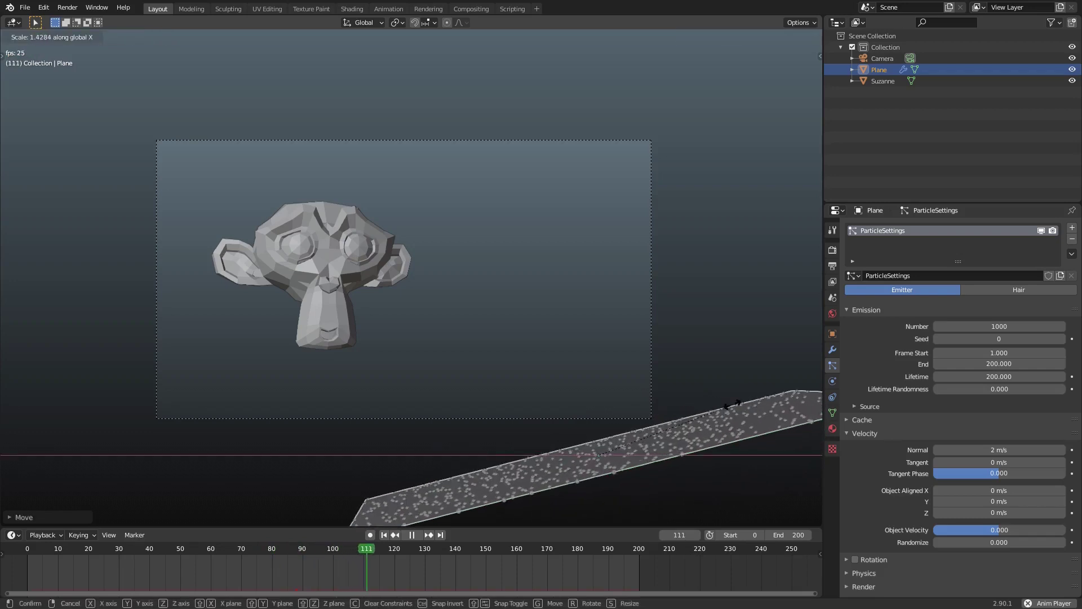
left_click(743, 400)
key("g")
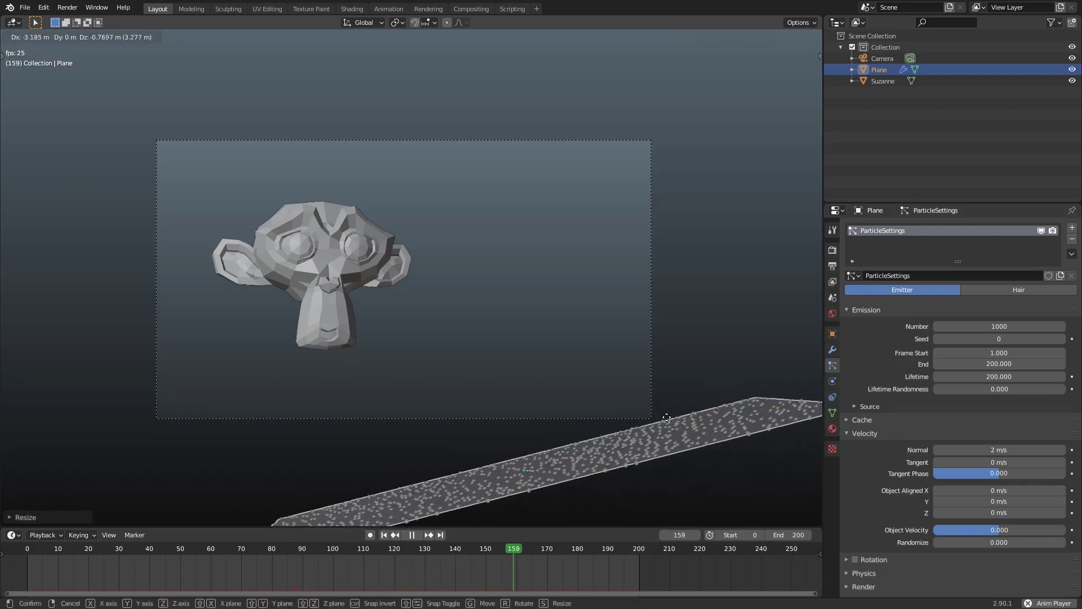
left_click(657, 422)
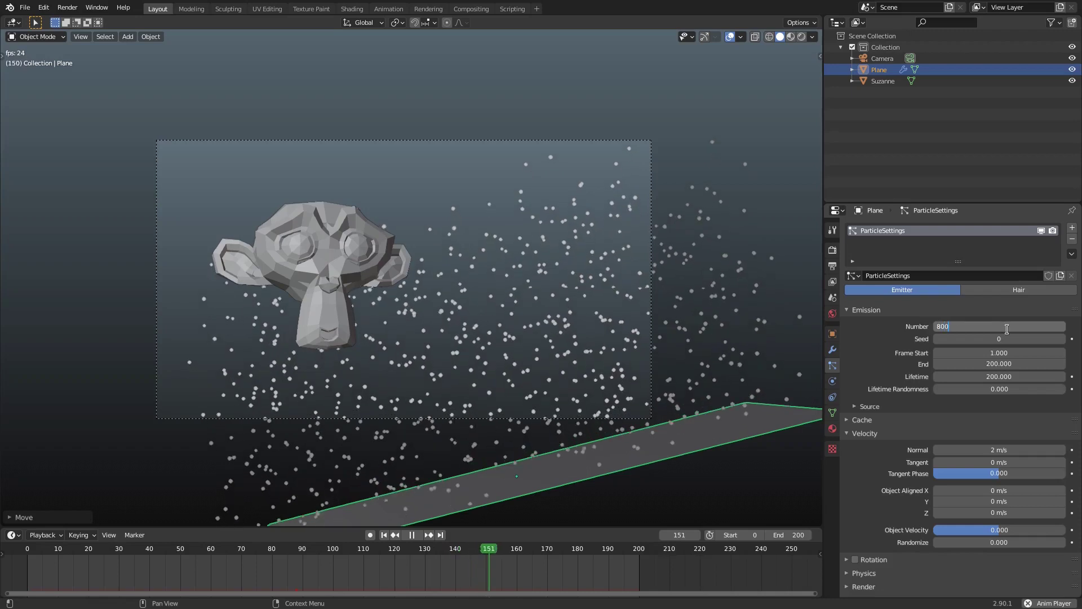
Set the emitter's particle number to 800 and velocity Randomize to 1.000.
type("800")
key("Return")
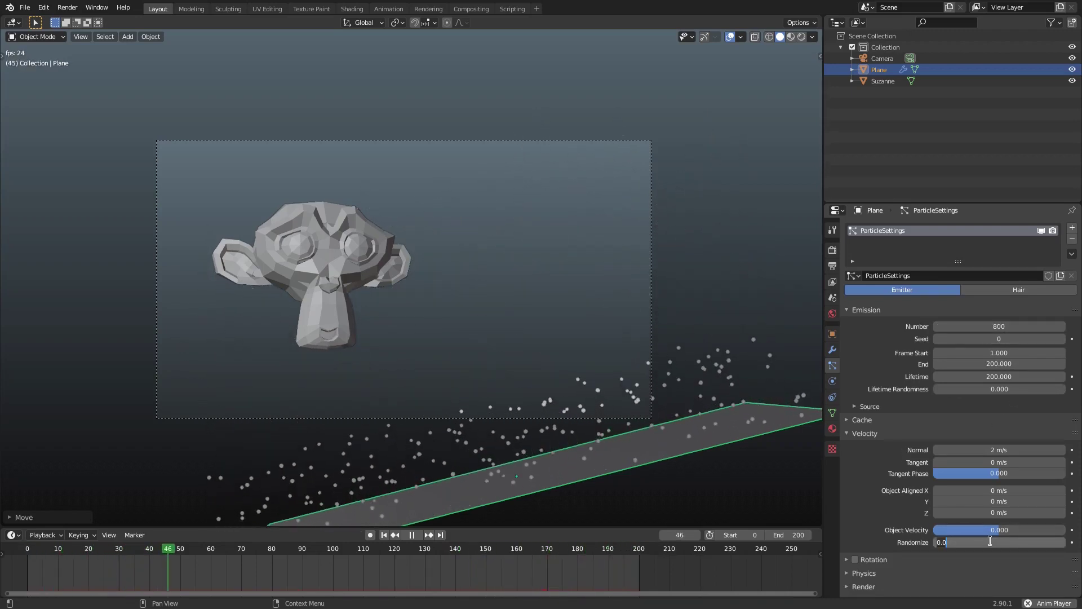
key("Return")
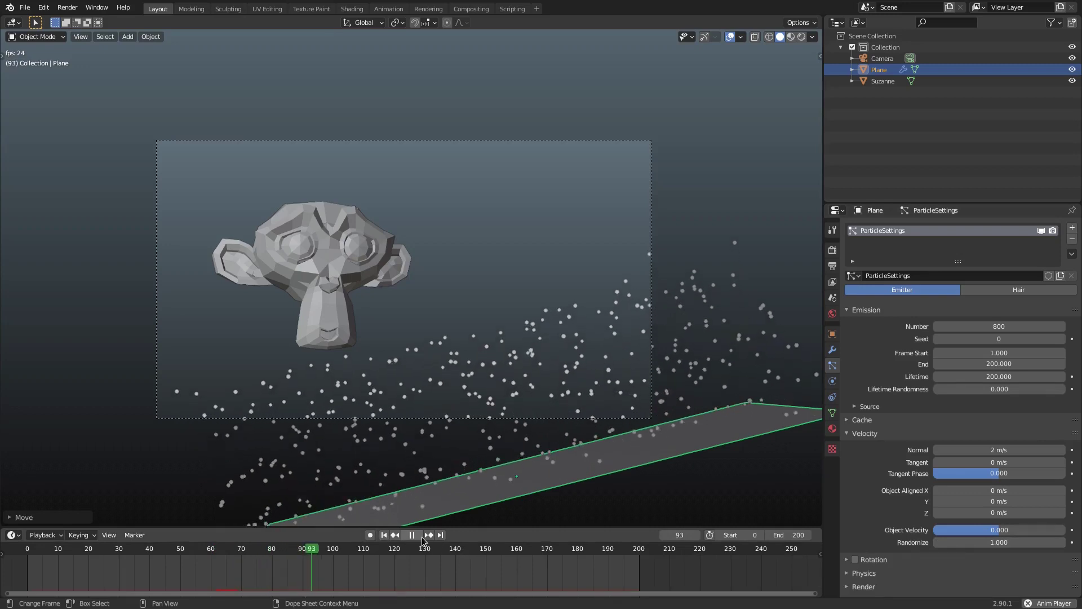
Play the animation to watch the particles rise past Suzanne, then stop and orbit out of camera view.
left_click(417, 534)
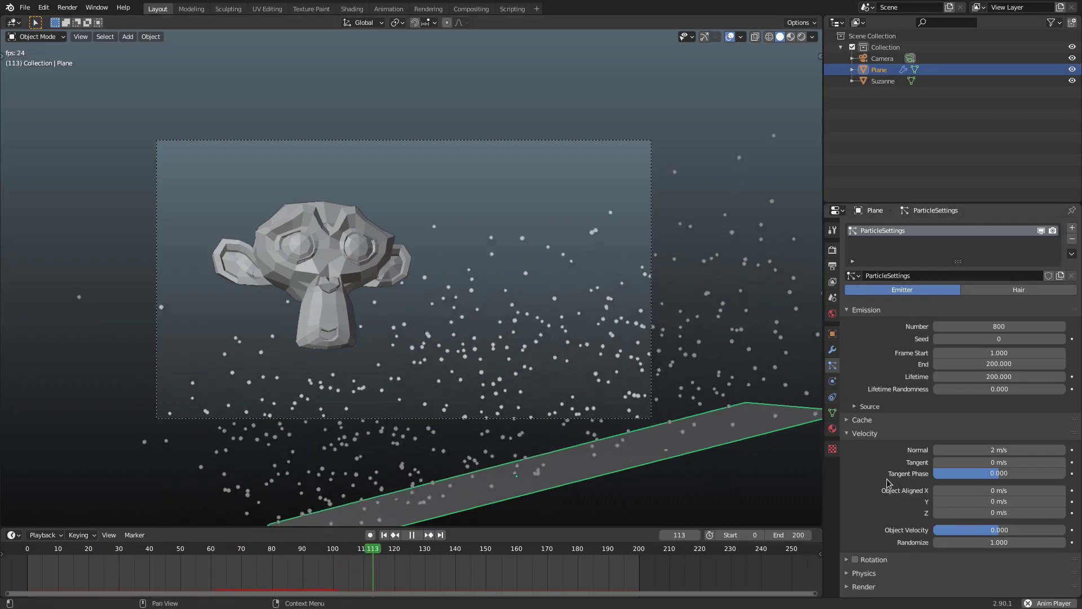
scroll(851, 477, "down", 1)
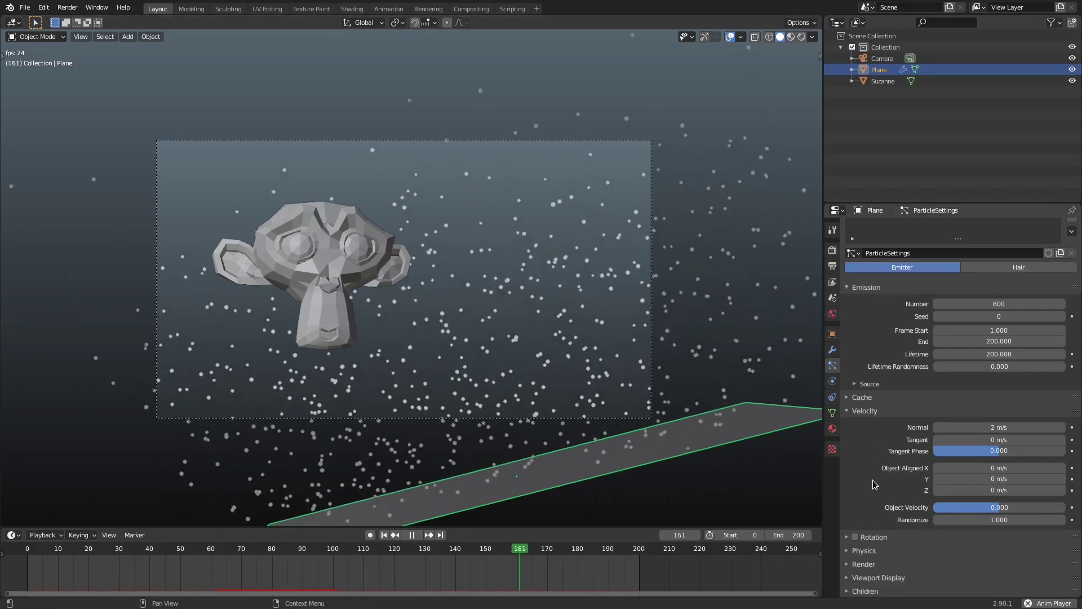
scroll(522, 314, "up", 3)
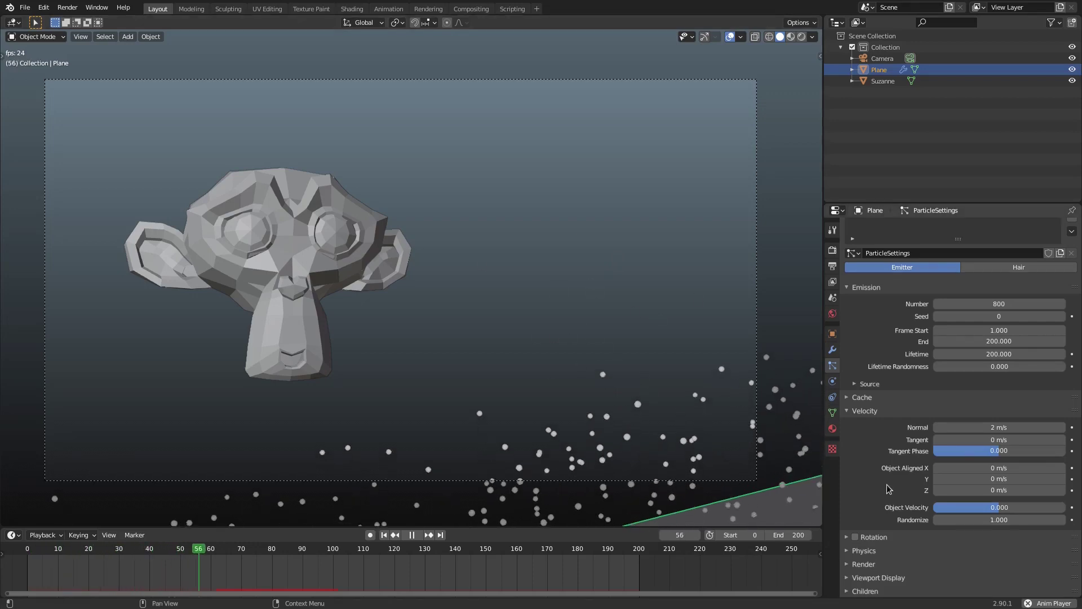
scroll(885, 485, "down", 3)
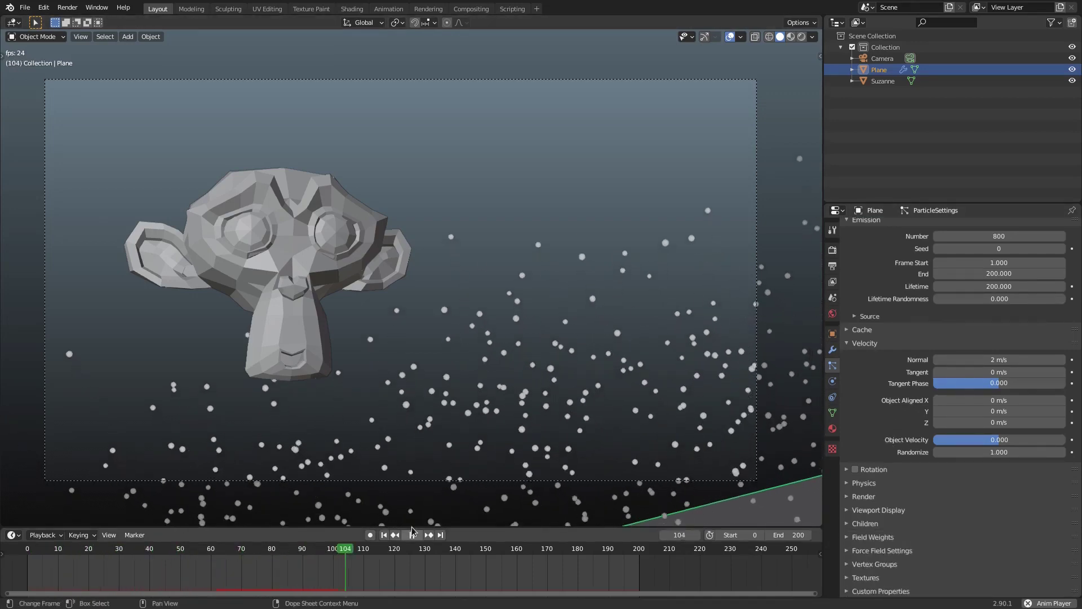
key("space")
middle_click_drag(622, 434, 428, 283)
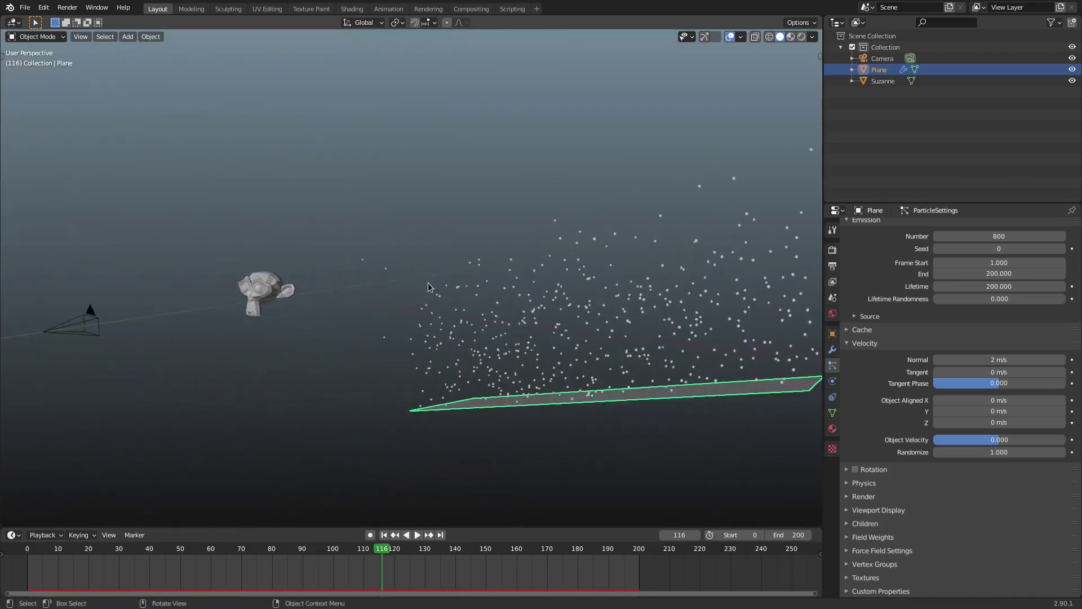
Add a 16-vertex mesh circle with its Fill Type set to Ngon.
key("shift+a")
mouse_move(418, 255)
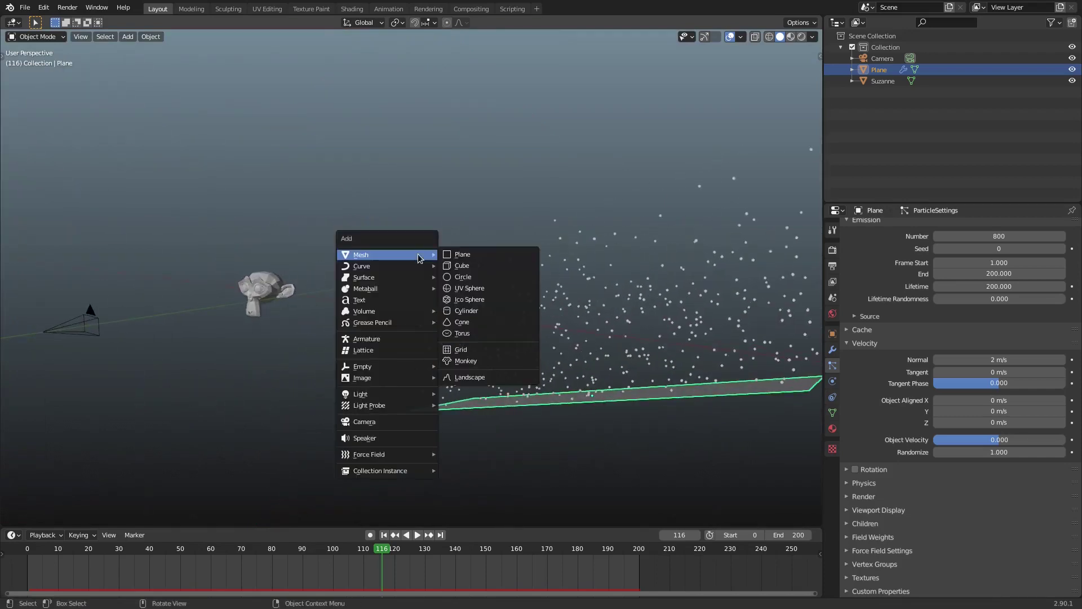
left_click(488, 277)
middle_click_drag(412, 313, 449, 299)
middle_click_drag(536, 306, 429, 284)
left_click(42, 518)
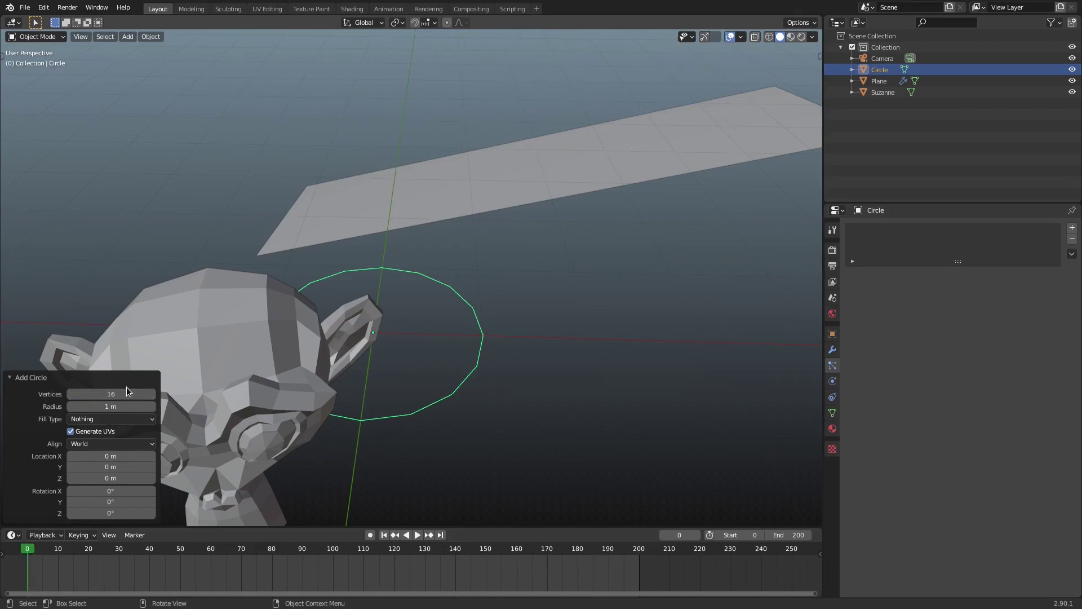
left_click(117, 421)
left_click(110, 439)
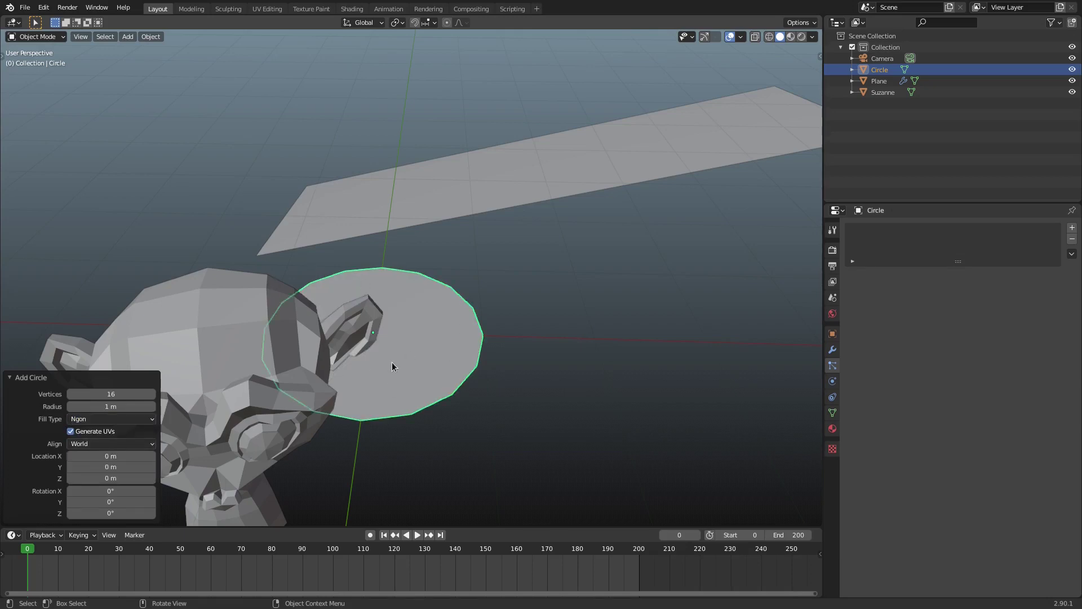
Move the circle -12.99 m along the Y axis, behind the camera.
scroll(392, 362, "down", 6)
middle_click_drag(413, 353, 504, 305)
key("g")
key("y")
left_click(496, 401)
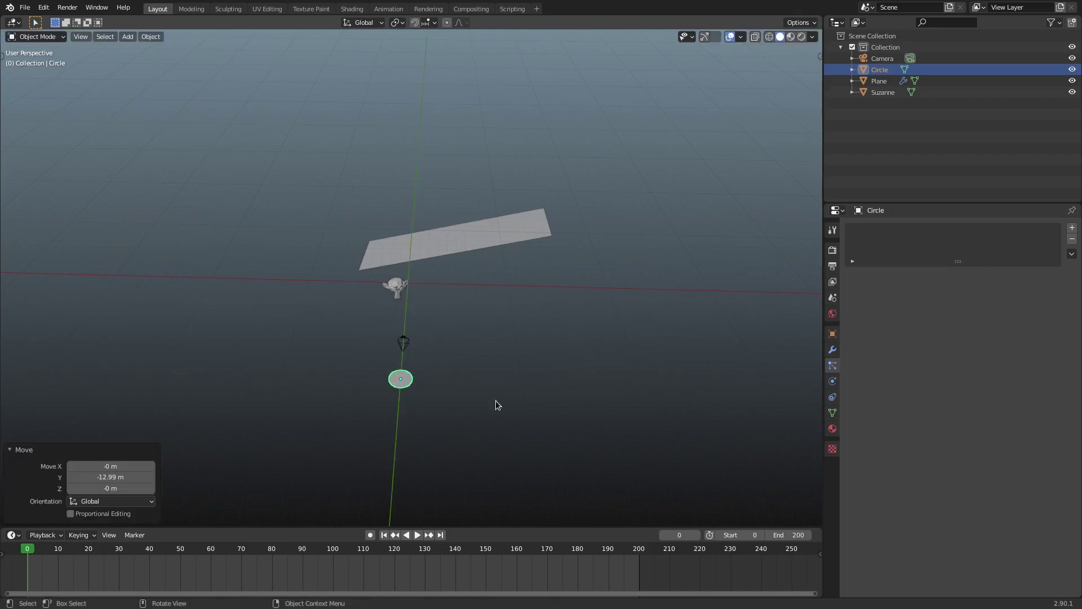
Rotate the circle 90° about the X axis so it stands upright.
key("r")
key("x")
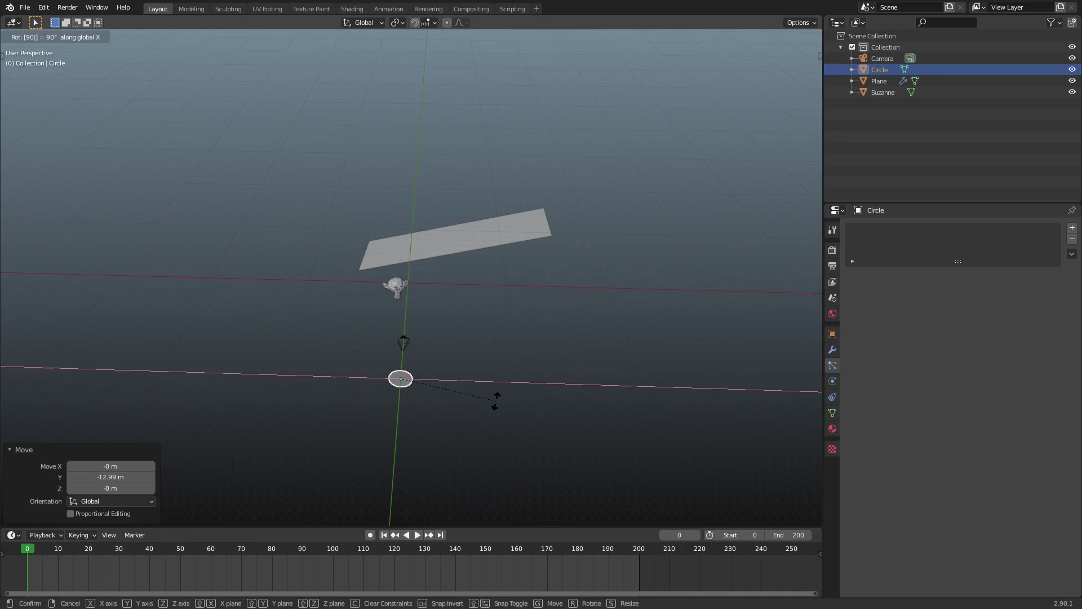
key("Return")
Frame and orbit around the upright circle, then reselect the circle.
middle_click_drag(496, 401, 455, 326)
middle_click_drag(412, 400, 390, 376)
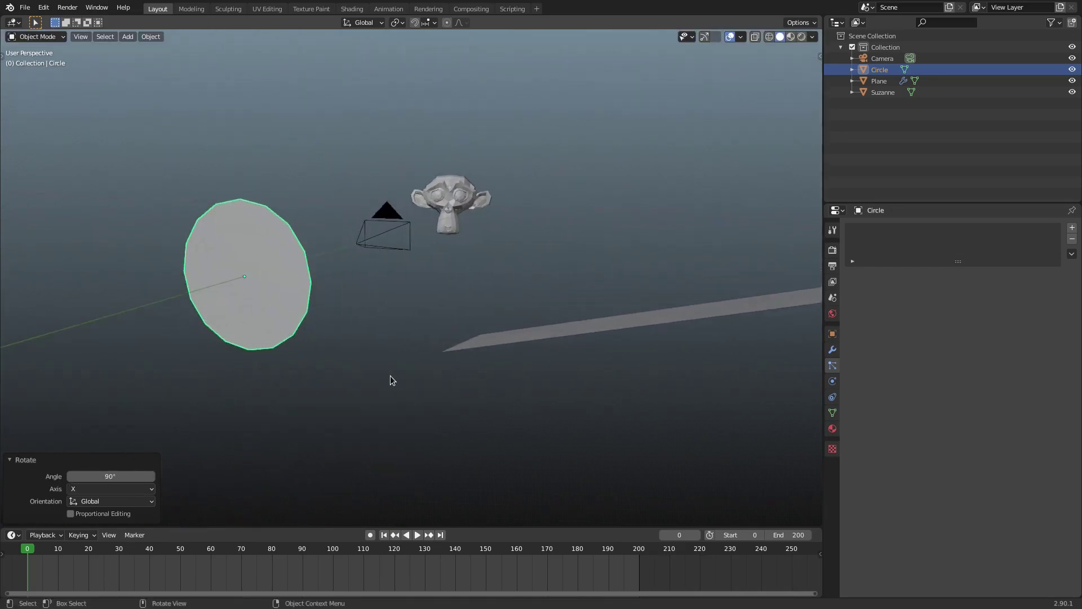
key("KP_Decimal")
scroll(603, 312, "down", 4)
middle_click_drag(559, 320, 451, 391)
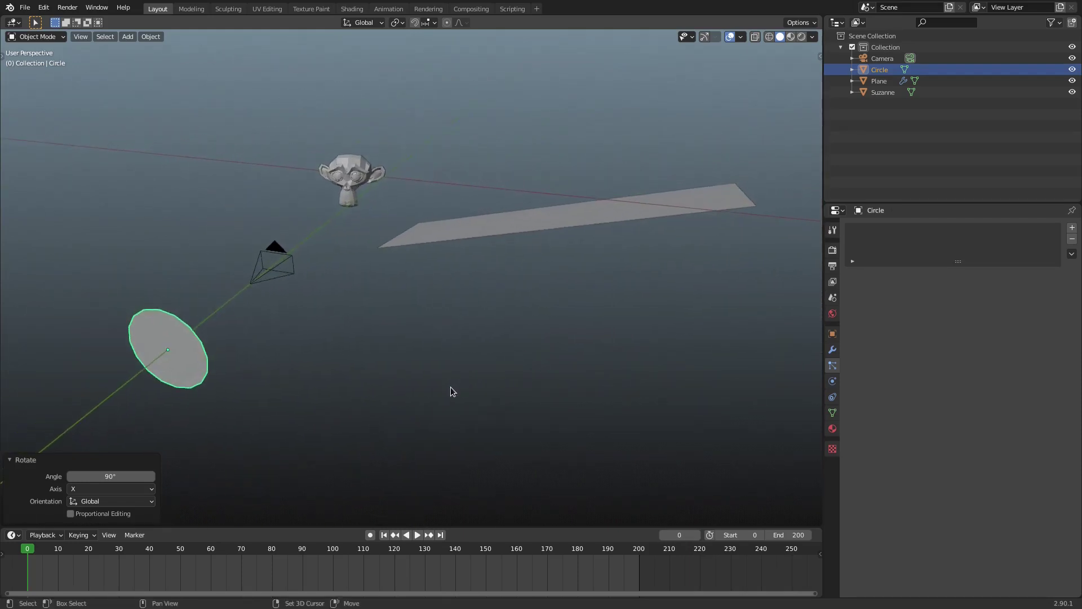
left_click(288, 260)
middle_click_drag(171, 308, 167, 379)
left_click(167, 379)
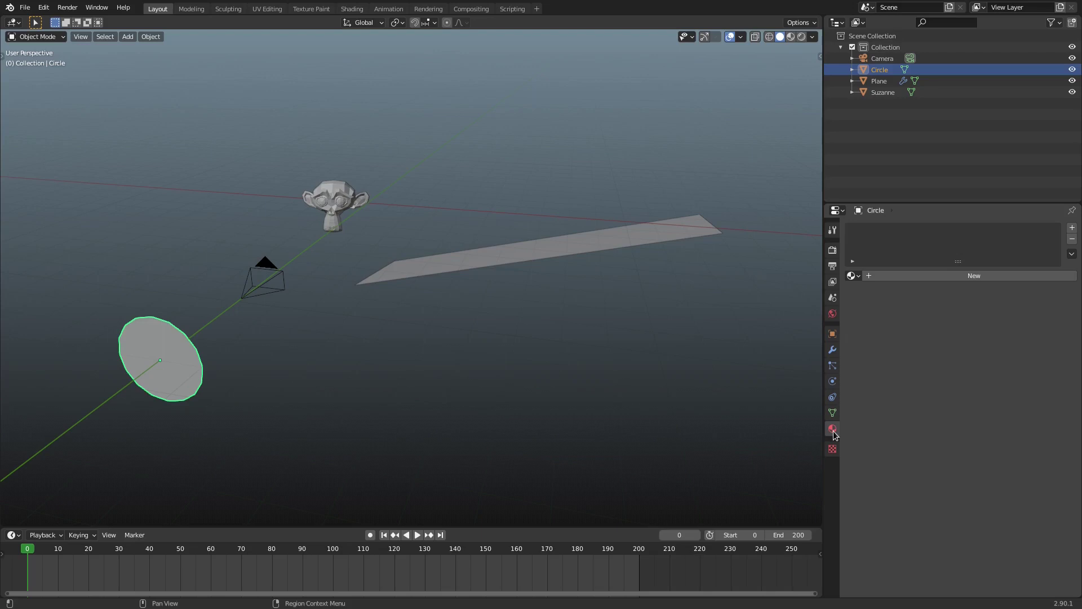
Assign the existing Material to the circle and try Principled BSDF before reverting to Emission.
left_click(853, 276)
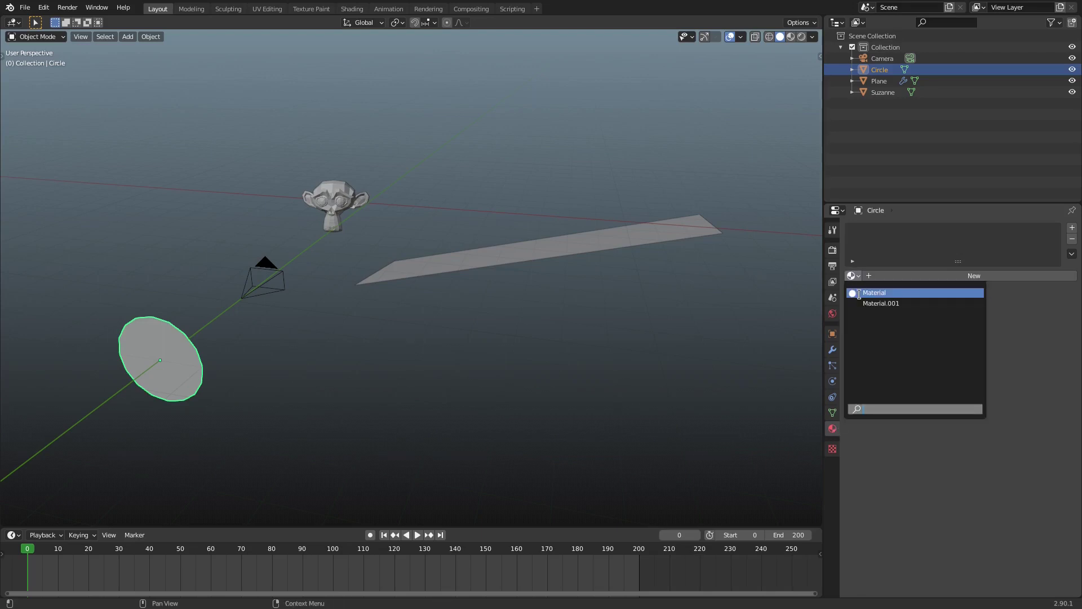
left_click(859, 293)
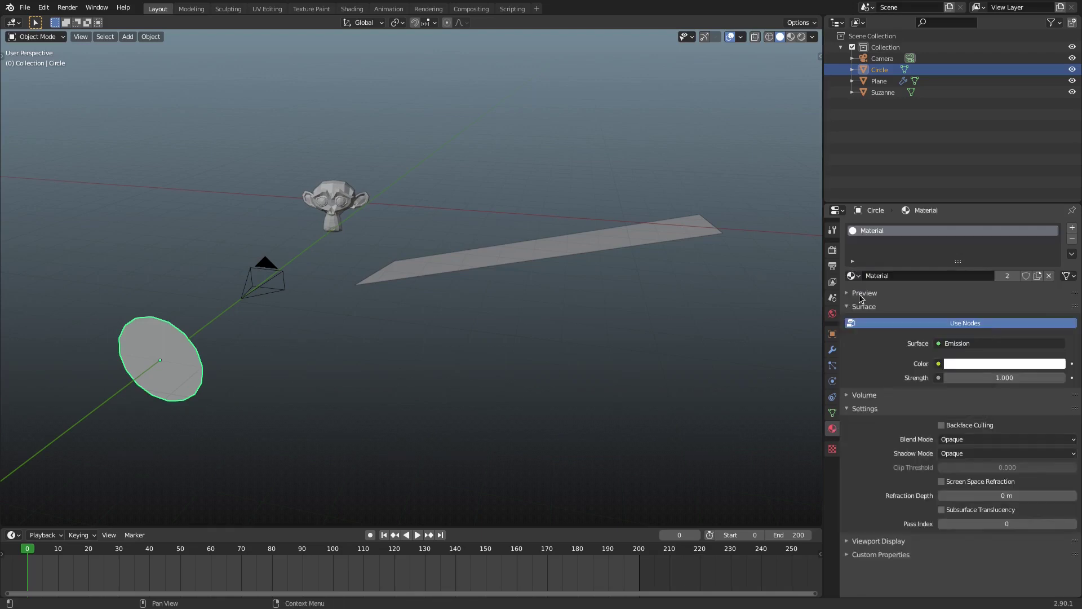
left_click(990, 344)
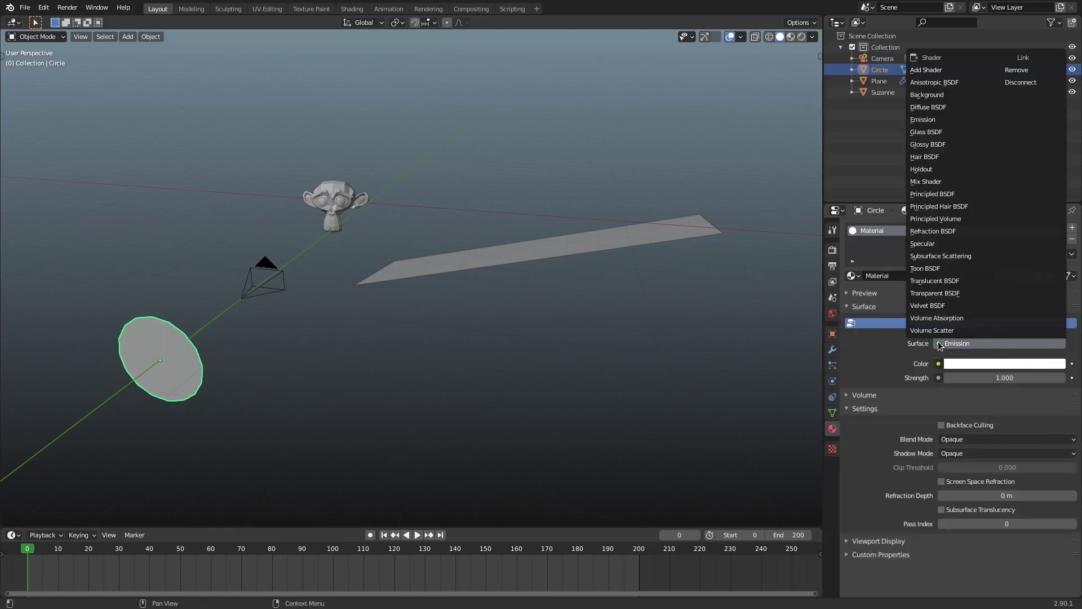
left_click(942, 194)
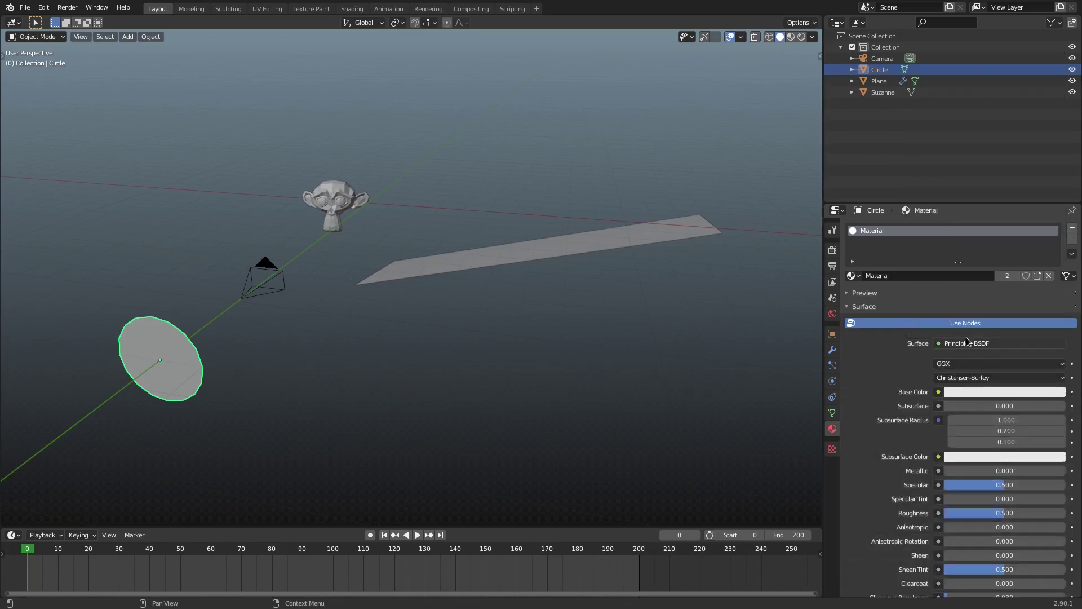
left_click(968, 343)
left_click(925, 120)
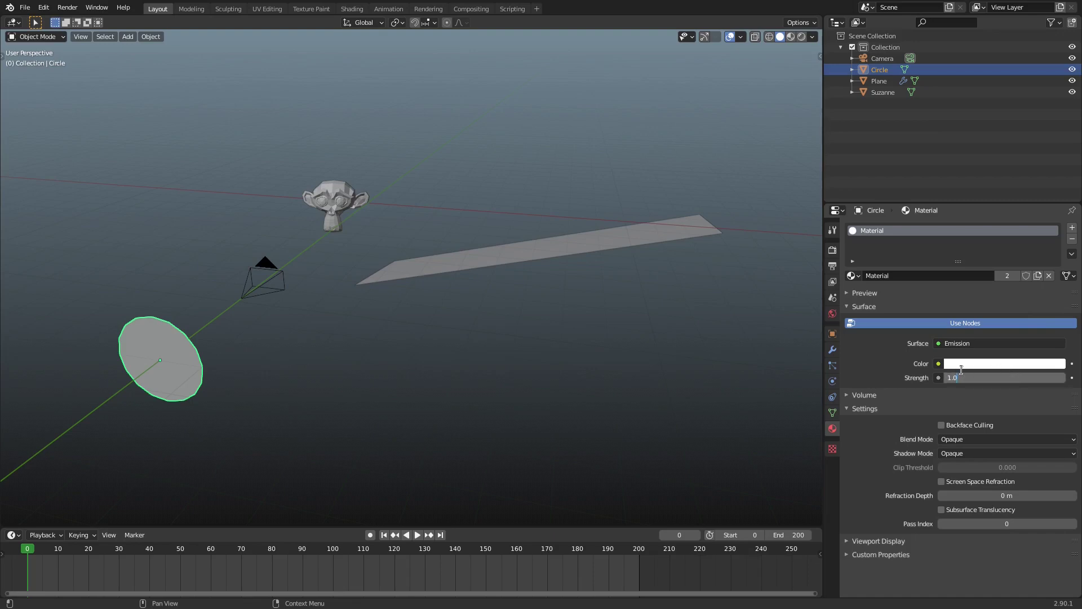
left_click(1004, 364)
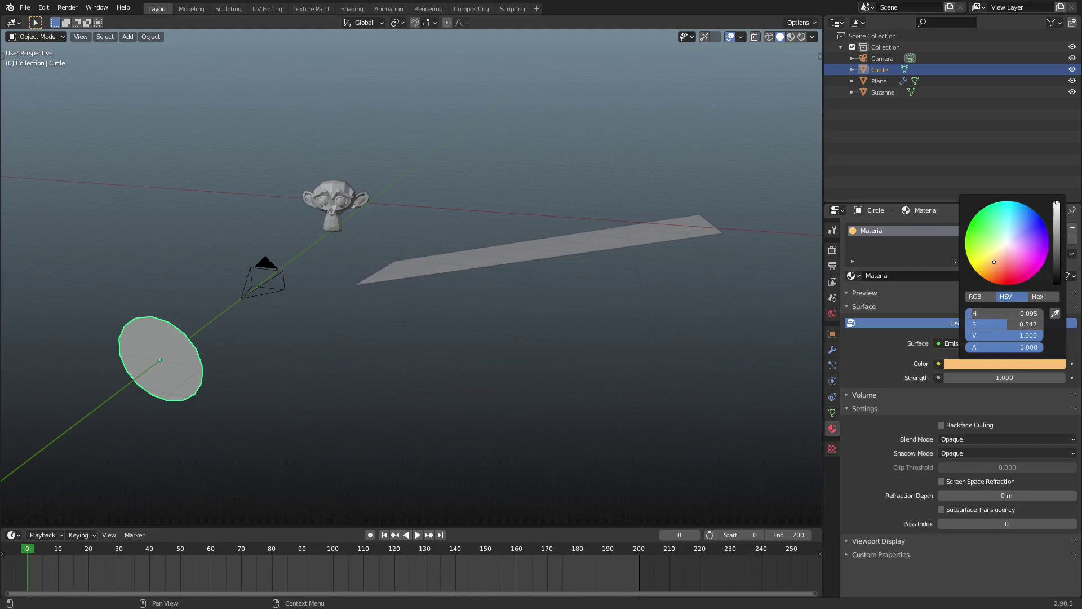
middle_click_drag(556, 428, 589, 377)
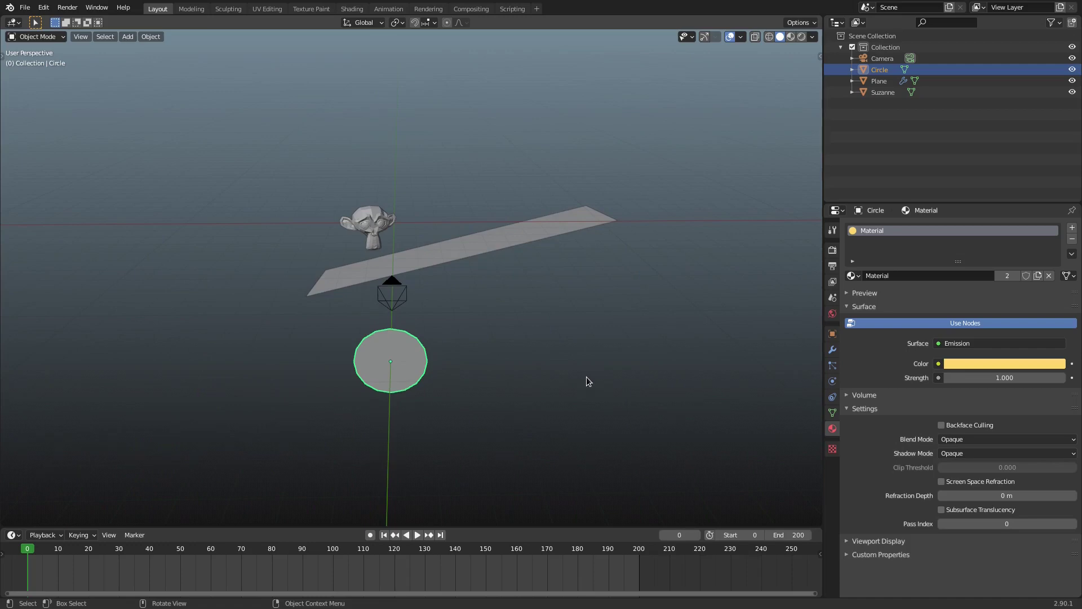
Switch the circle's surface to Principled BSDF with a warm orange base colour, then select the Plane.
left_click(971, 345)
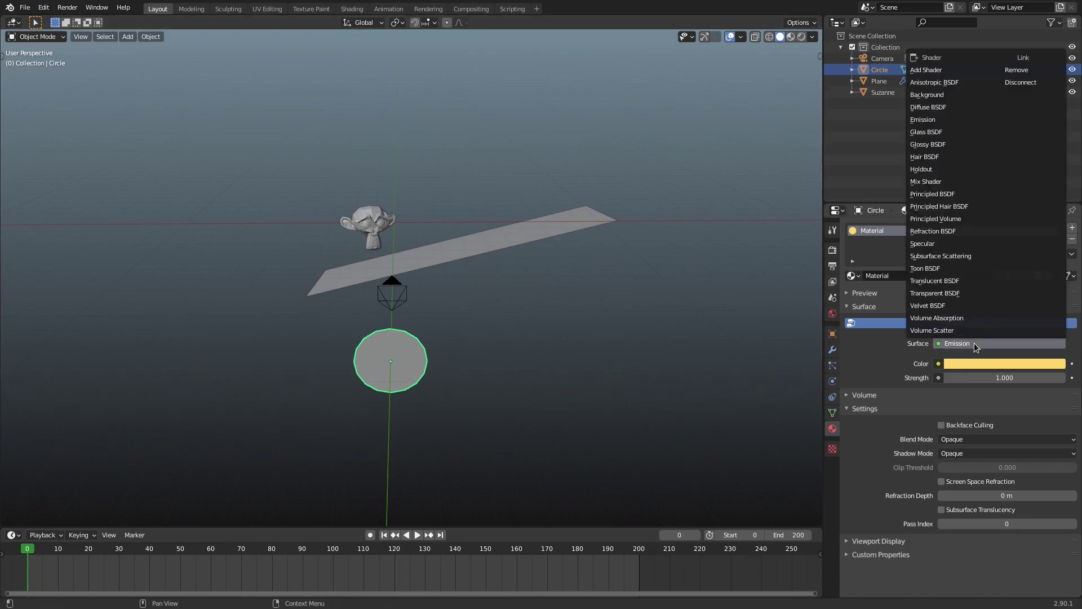
left_click(955, 194)
left_click(1010, 391)
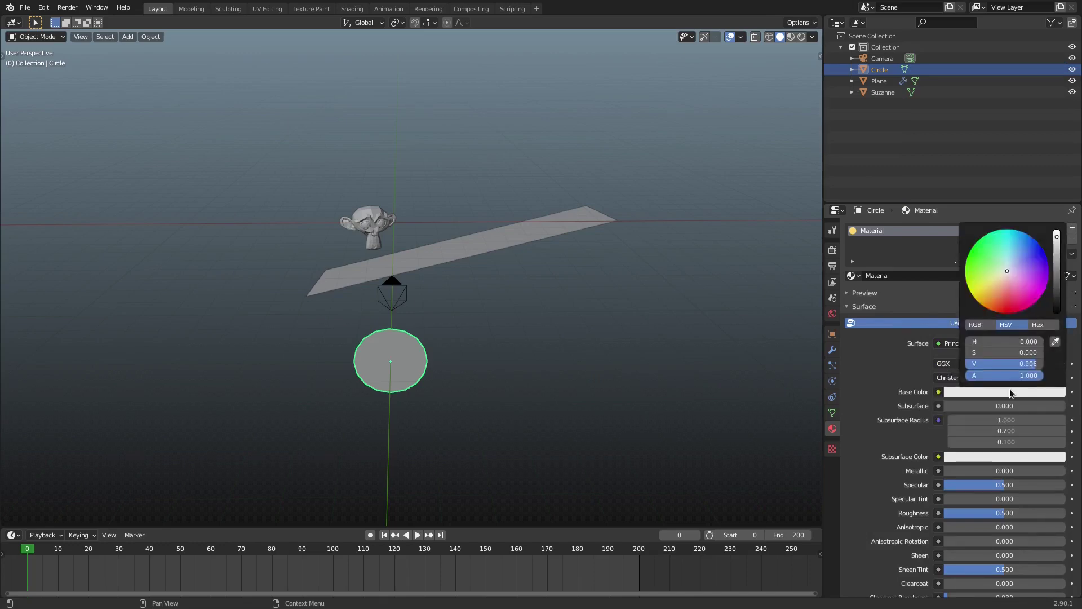
left_click(990, 293)
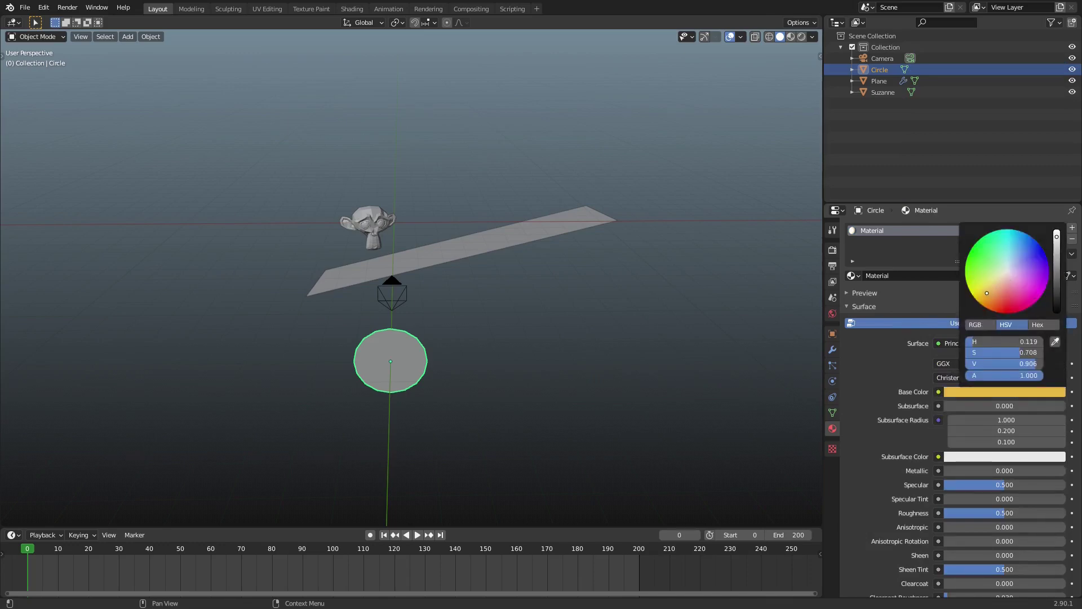
left_click(1058, 233)
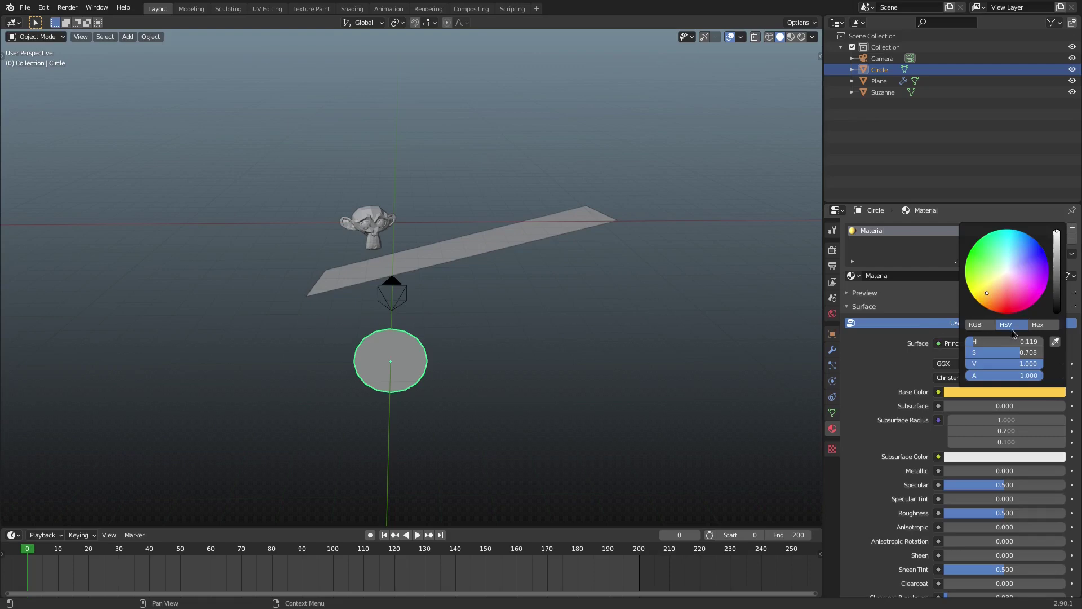
middle_click_drag(569, 335, 383, 409)
left_click(448, 308)
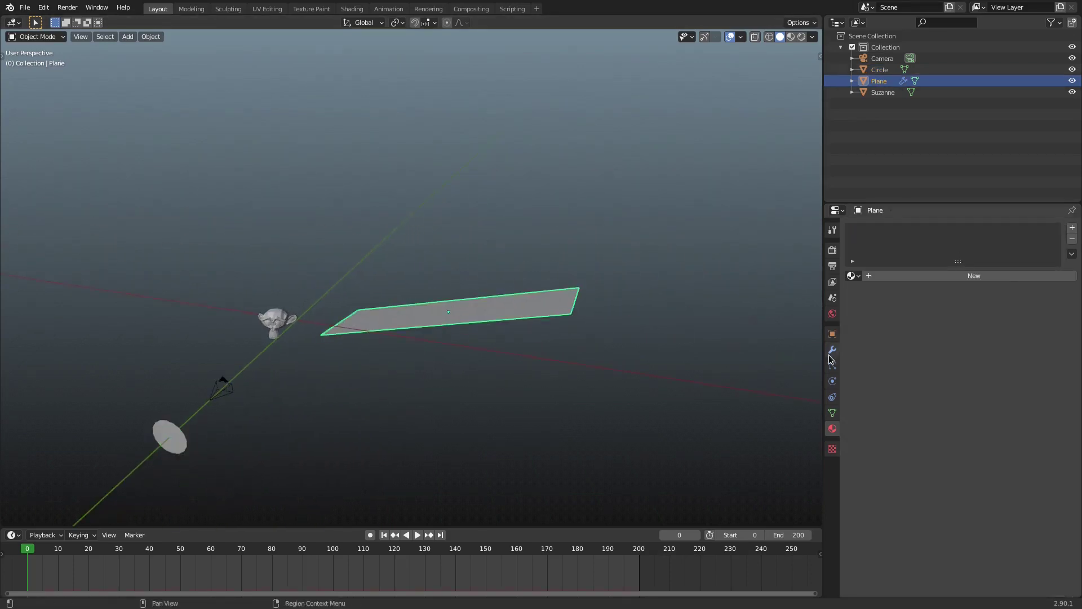
Set the Plane's particle Render As to Object with Circle as the instance object.
left_click(833, 414)
left_click(833, 366)
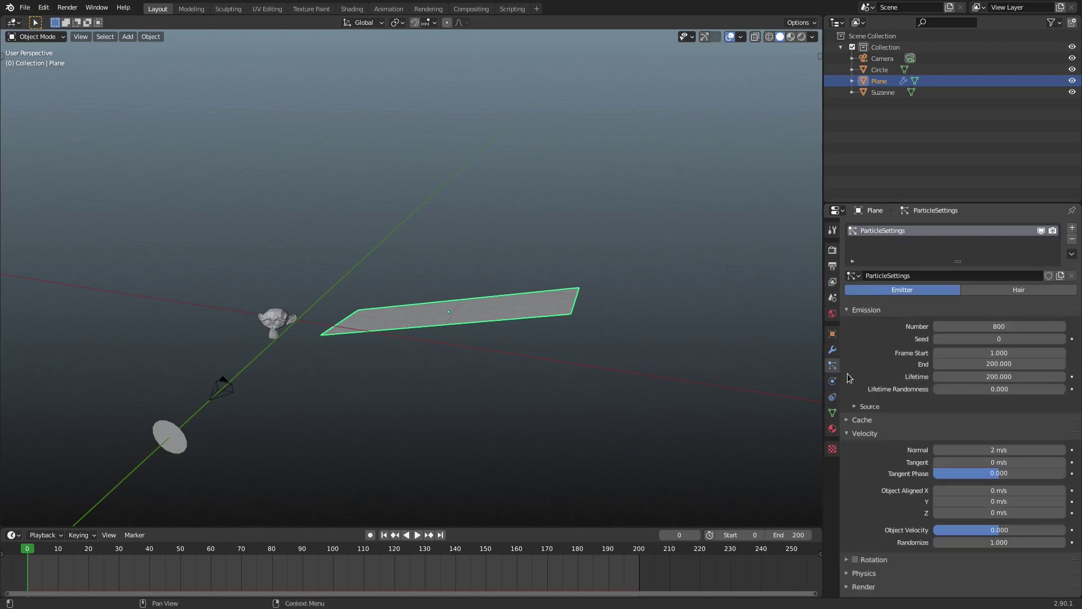
scroll(884, 495, "down", 4)
left_click(871, 500)
scroll(869, 500, "down", 5)
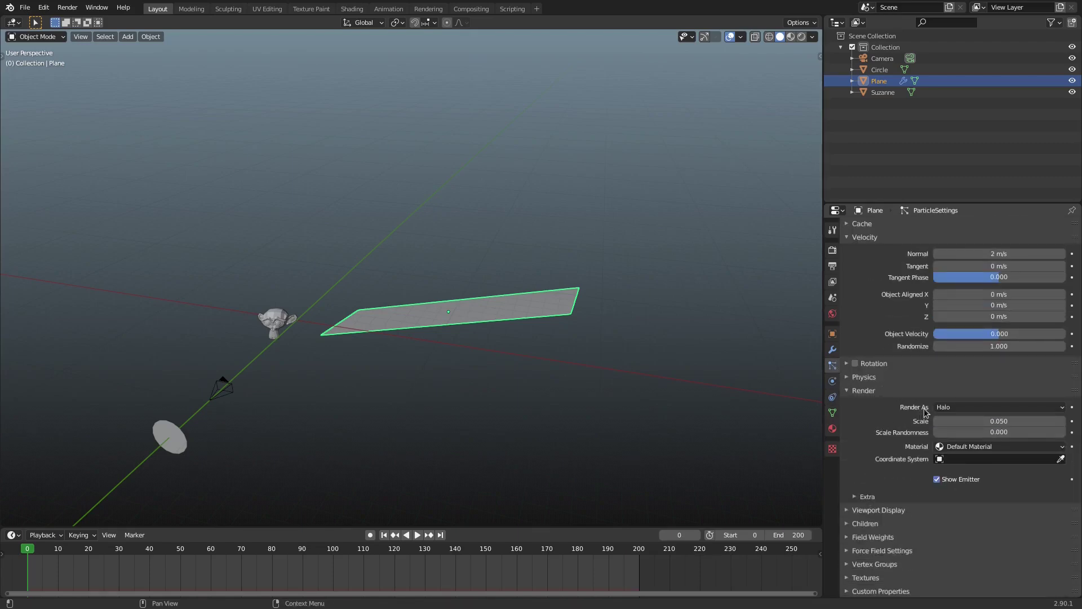
left_click(958, 408)
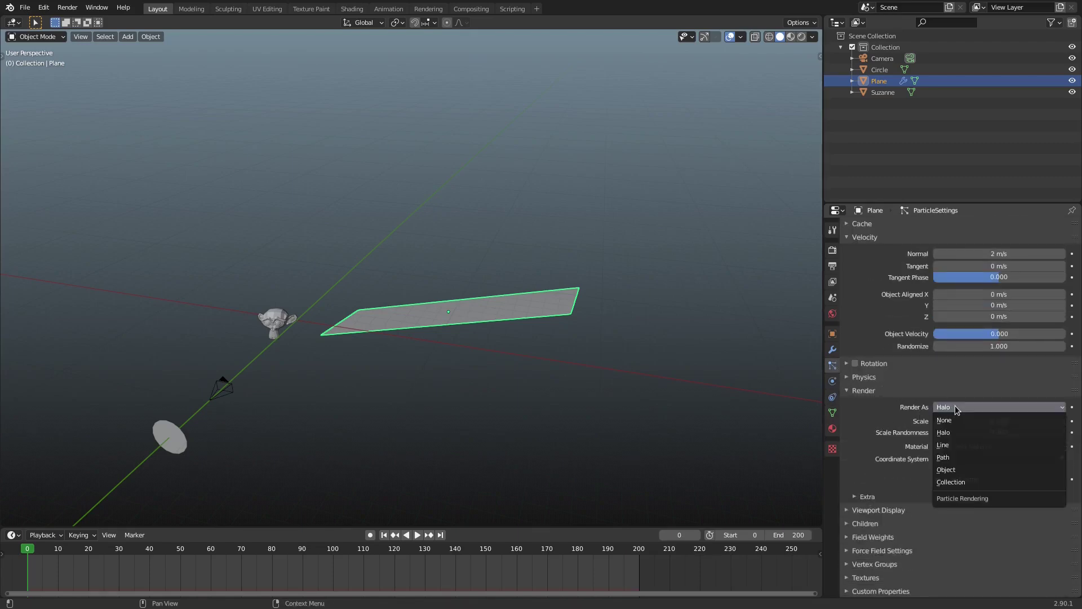
left_click(952, 470)
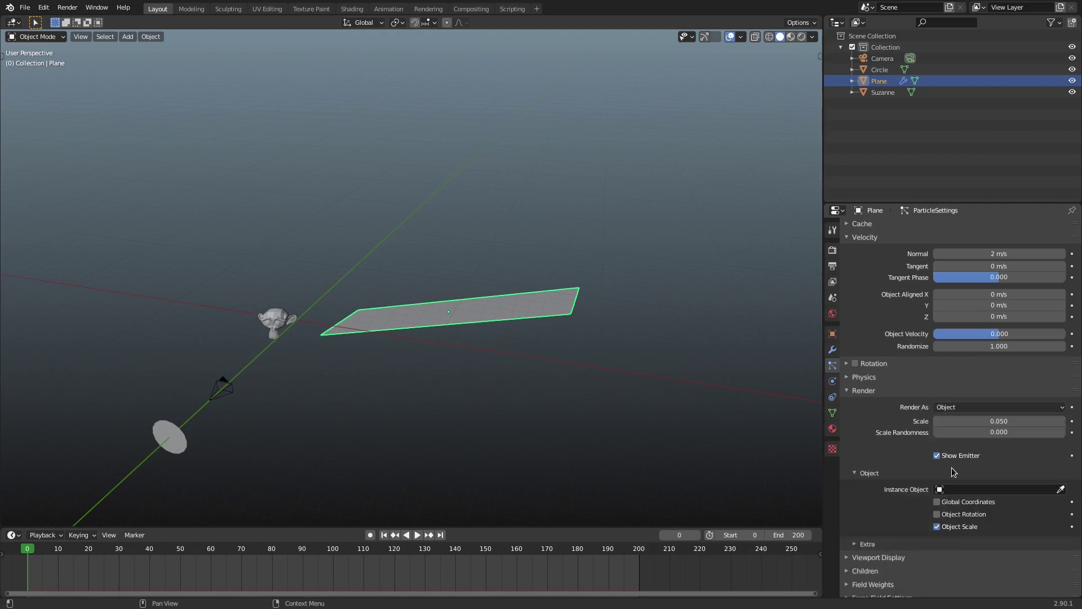
left_click(979, 489)
left_click(983, 384)
scroll(471, 507, "up", 2)
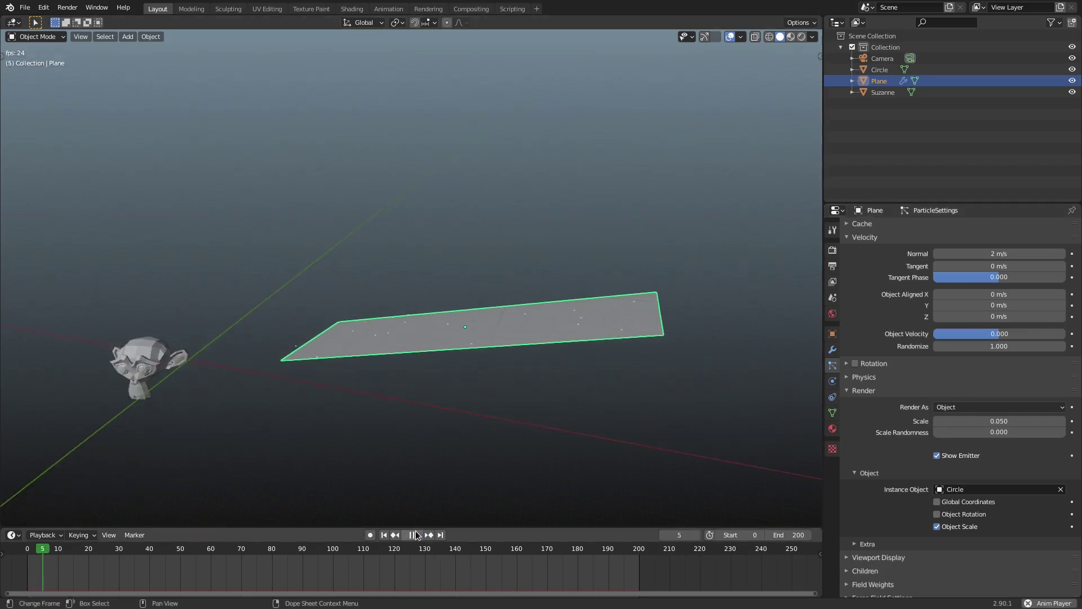
Play the animation in camera view and enable Object Rotation for the particle instances.
key("KP_0")
middle_click_drag(514, 454, 532, 337, "shift")
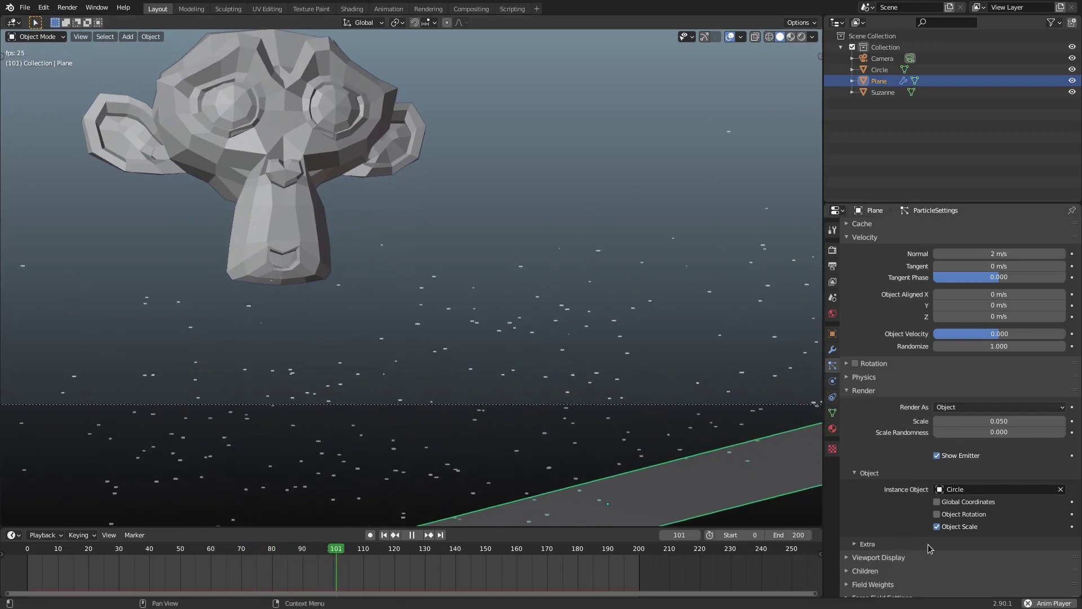
left_click(960, 517)
scroll(609, 361, "down", 3)
middle_click_drag(592, 339, 611, 395, "shift")
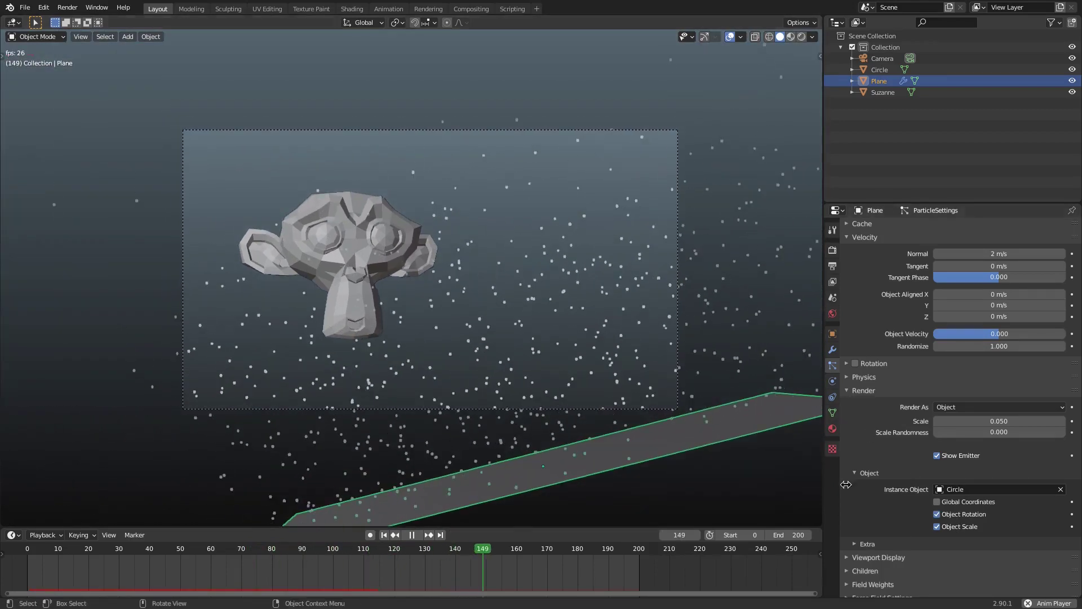
scroll(876, 512, "down", 3)
left_click(868, 497)
left_click(871, 497)
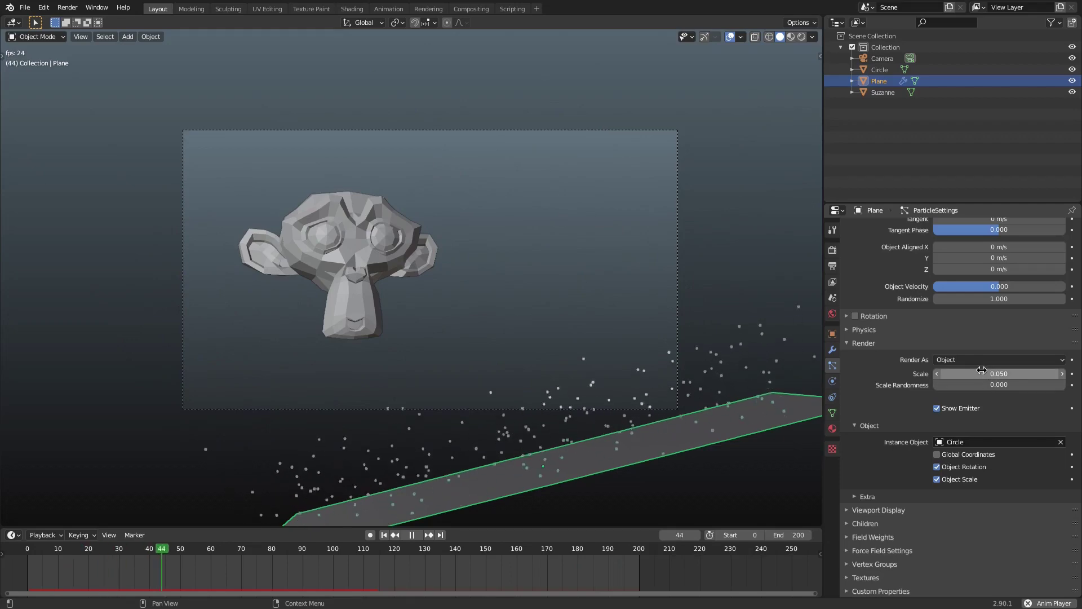
Set particle Scale to 0.120 and Scale Randomness to 0.785, then preview in rendered shading.
left_click_drag(999, 374, 1037, 384)
middle_click_drag(514, 328, 541, 304, "shift")
scroll(571, 368, "up", 2)
left_click_drag(998, 374, 981, 374)
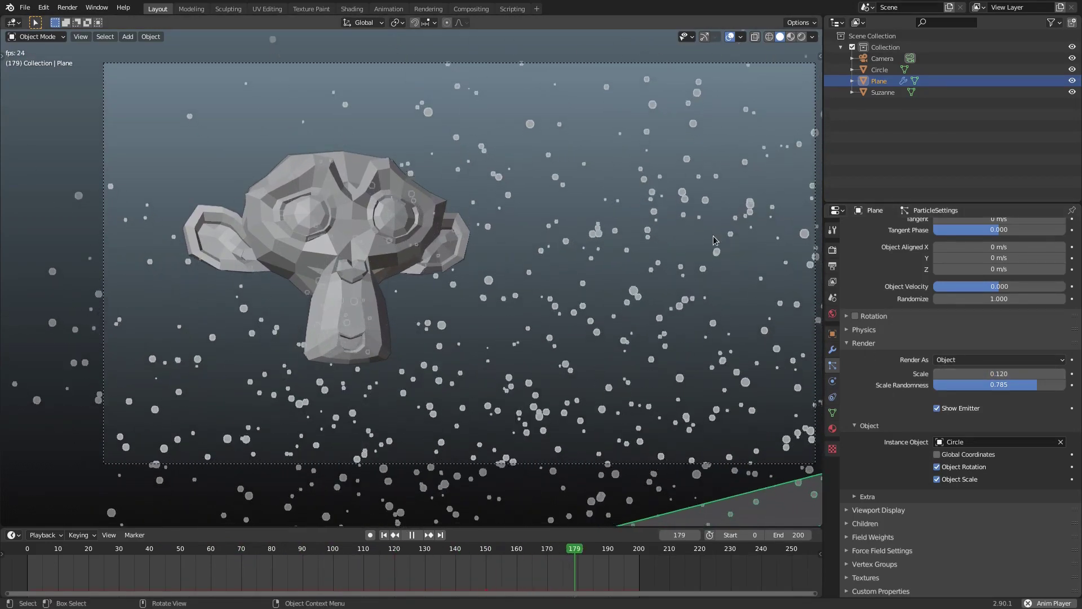
left_click(802, 37)
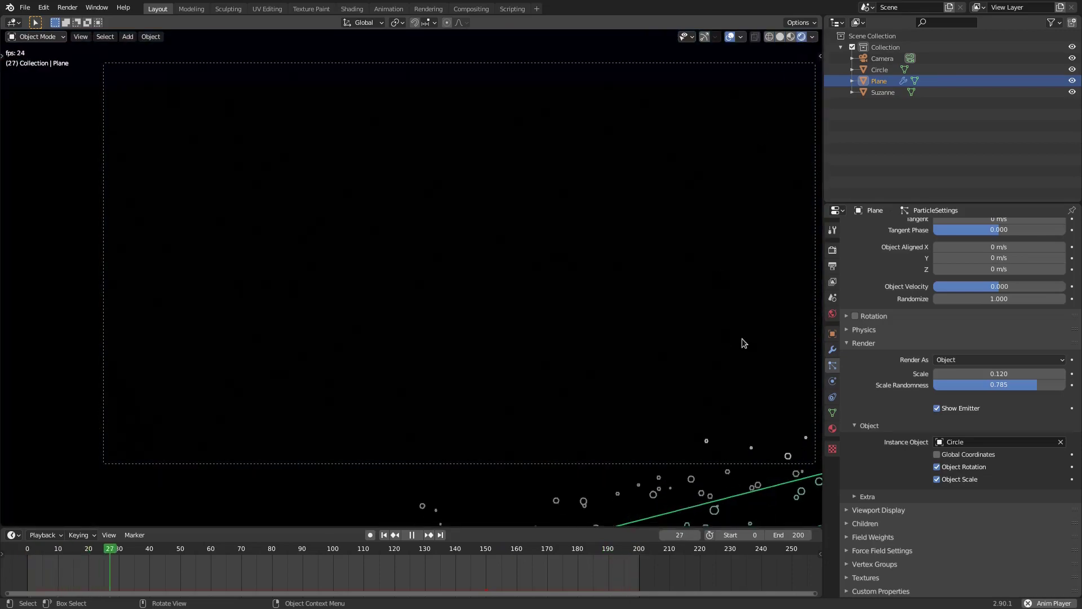
View the Plane's material tab, orbit low over the particle cloud in solid shading, then open Shift+A.
left_click(833, 429)
middle_click_drag(521, 281, 410, 396)
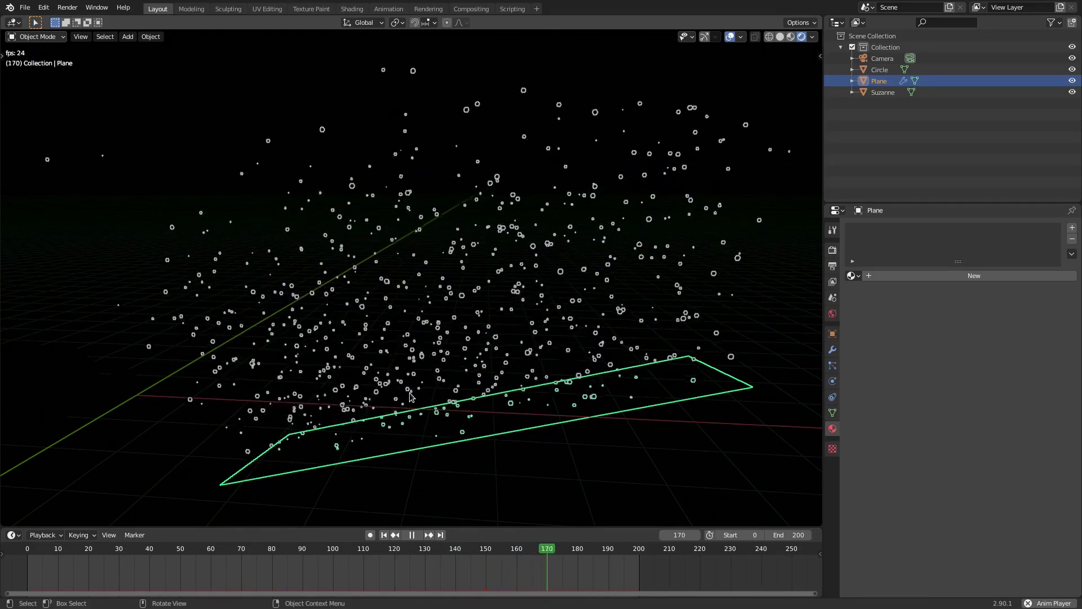
middle_click_drag(549, 334, 462, 317)
scroll(441, 244, "up", 5)
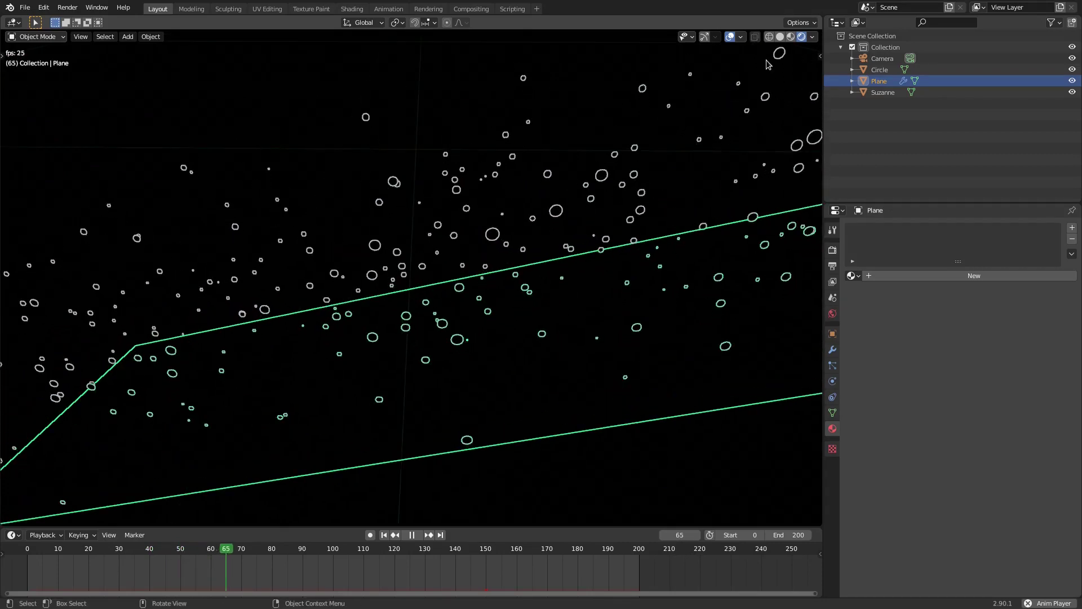
left_click(780, 37)
scroll(464, 285, "down", 1)
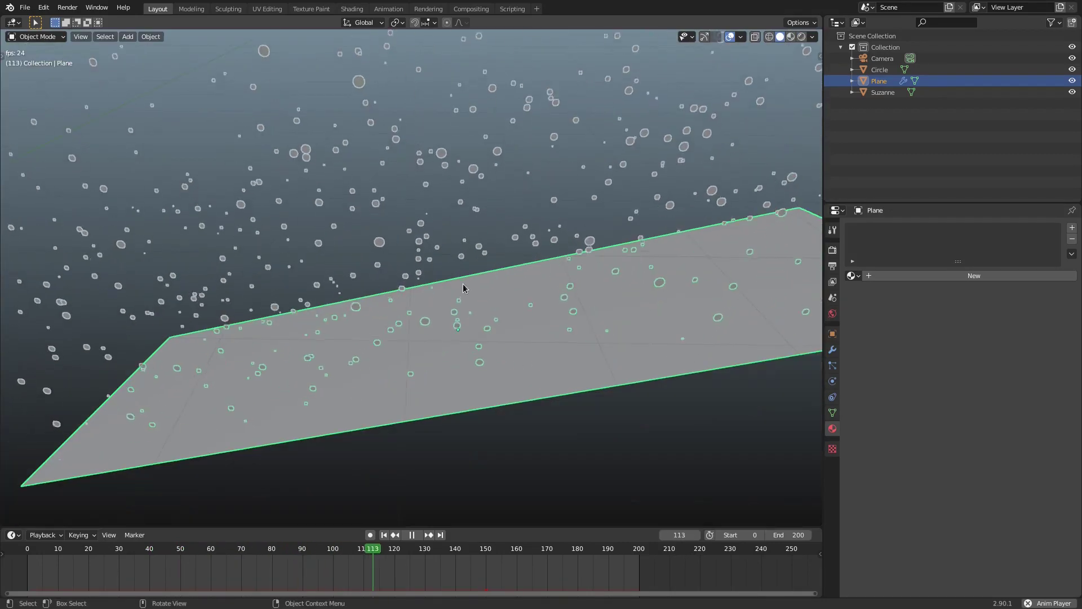
key("shift+a")
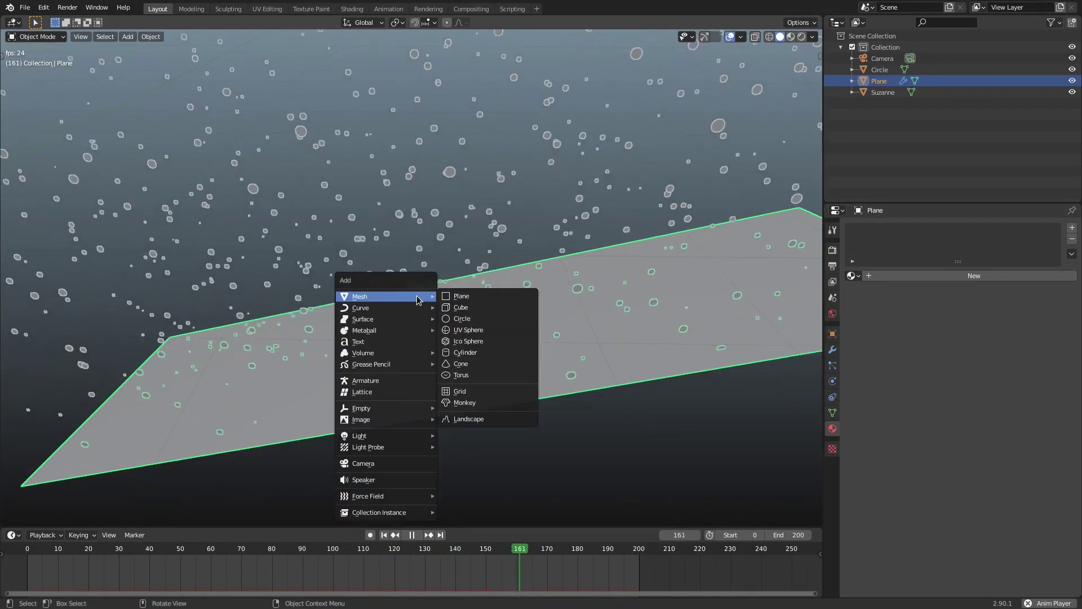
Add a point light and position it above the particle plane.
mouse_move(375, 436)
left_click(453, 436)
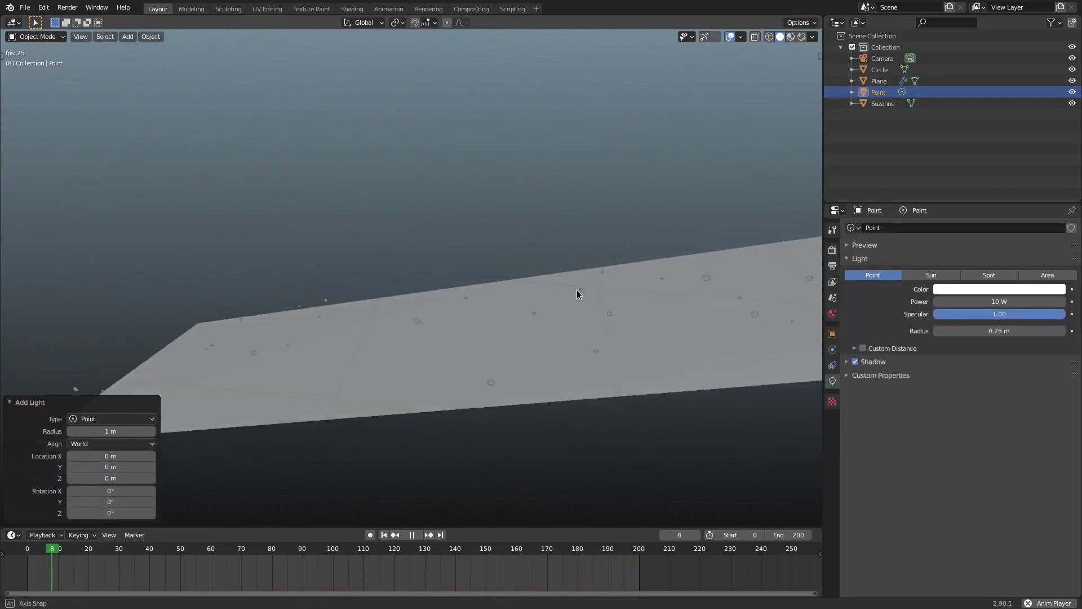
scroll(553, 286, "down", 2)
middle_click_drag(297, 282, 258, 269)
key("g")
left_click(440, 286)
middle_click_drag(440, 286, 417, 291)
left_click(429, 295)
mouse_move(429, 296)
middle_mouse_down()
mouse_move(309, 308)
mouse_move(323, 291)
mouse_move(553, 267)
middle_mouse_up()
key("g")
left_click(418, 261)
key("g")
left_click(537, 269)
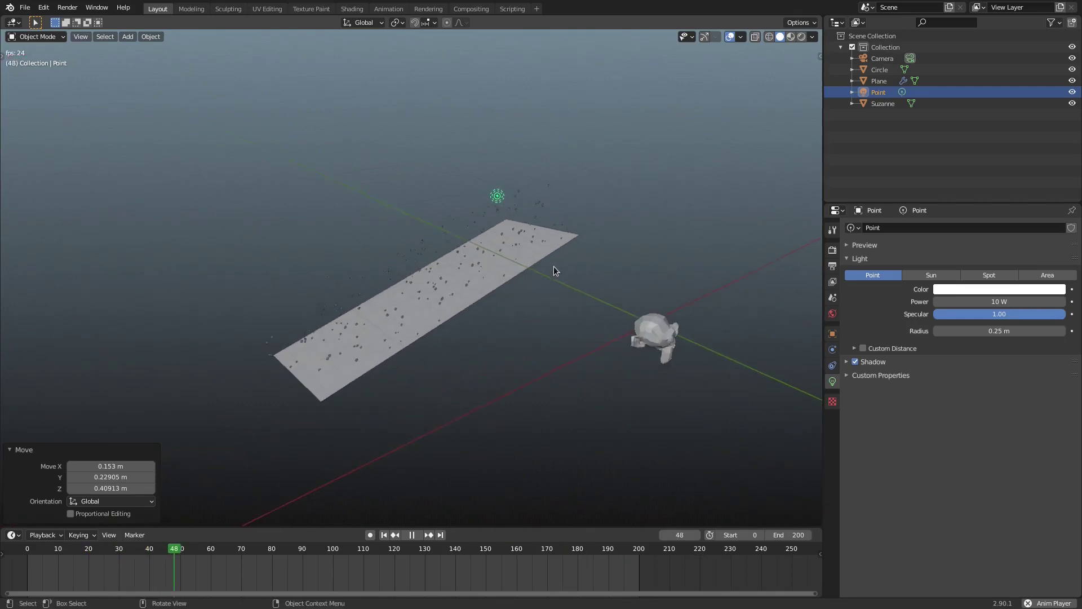
Set the point light's power to 100 W, checking it in rendered shading, then return to solid.
left_click(801, 37)
scroll(593, 190, "up", 5)
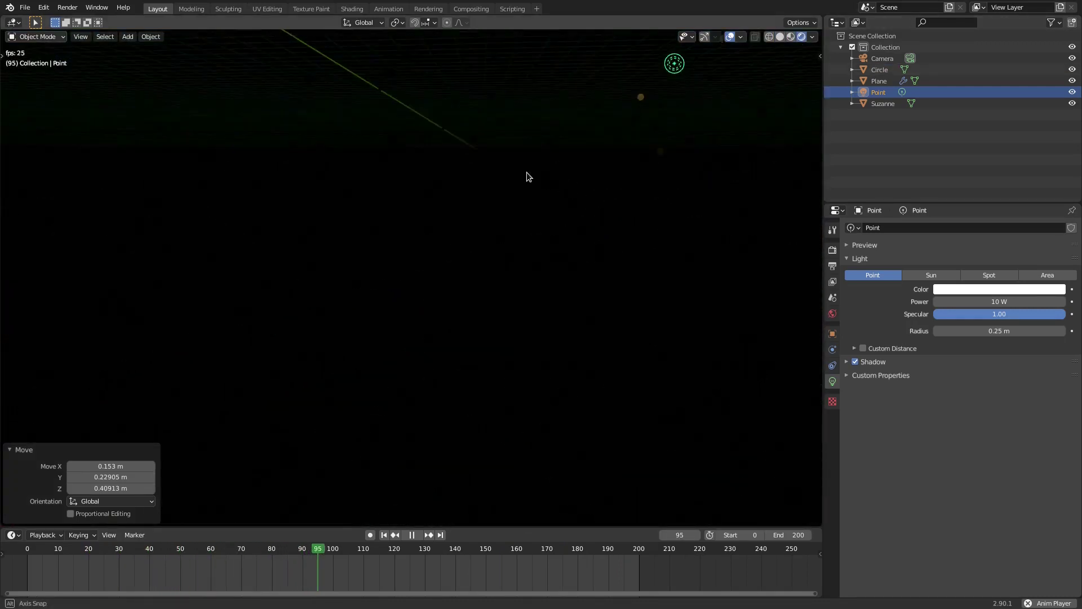
mouse_move(525, 234)
middle_mouse_down()
mouse_move(643, 252)
mouse_move(513, 229)
middle_mouse_up()
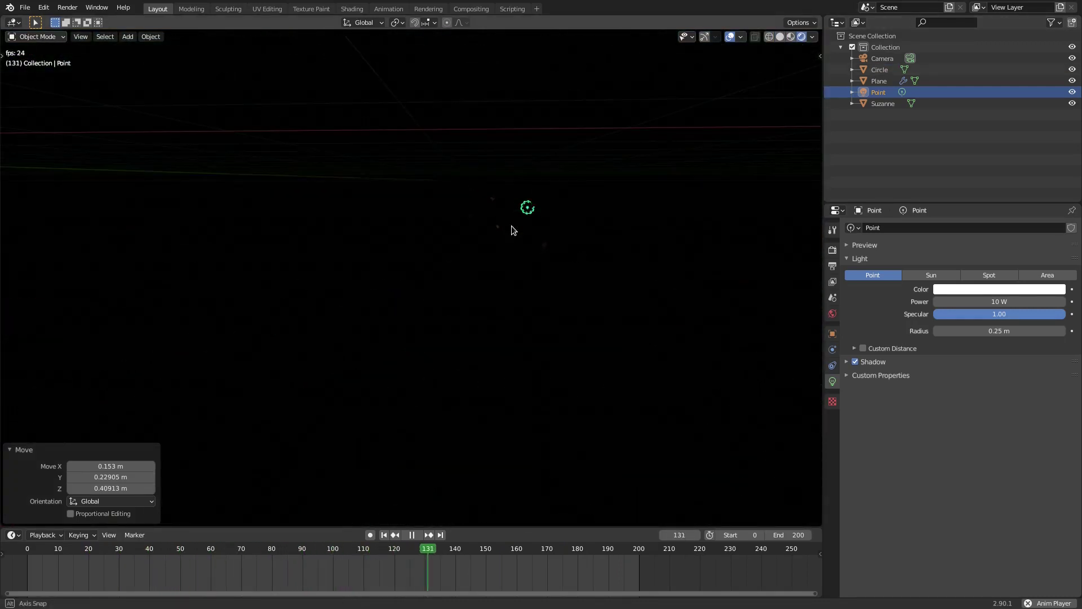
left_click(997, 302)
type("100")
key("Return")
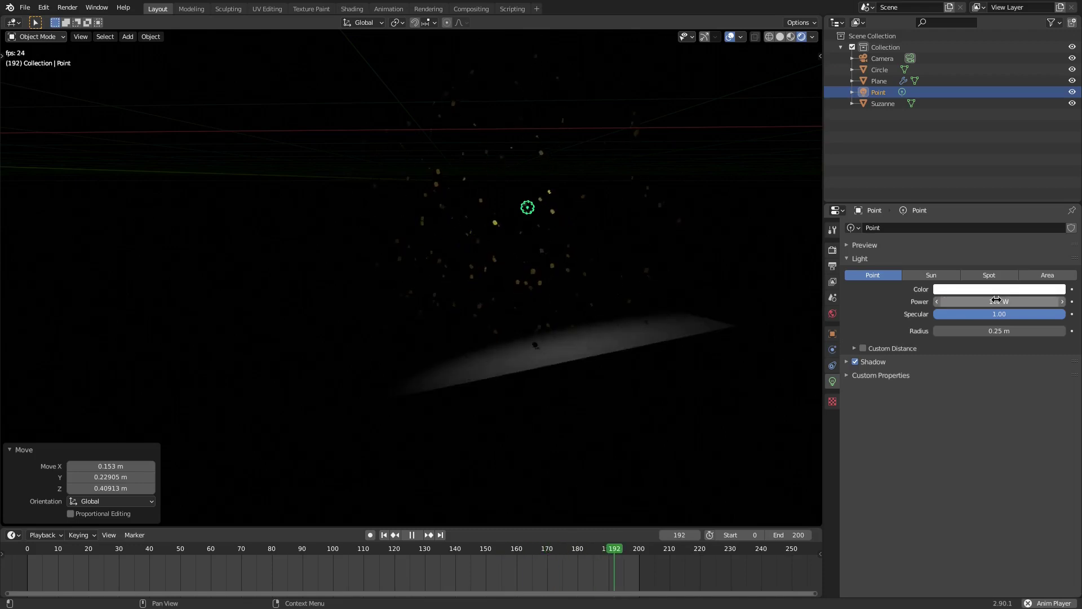
middle_click_drag(518, 191, 747, 63)
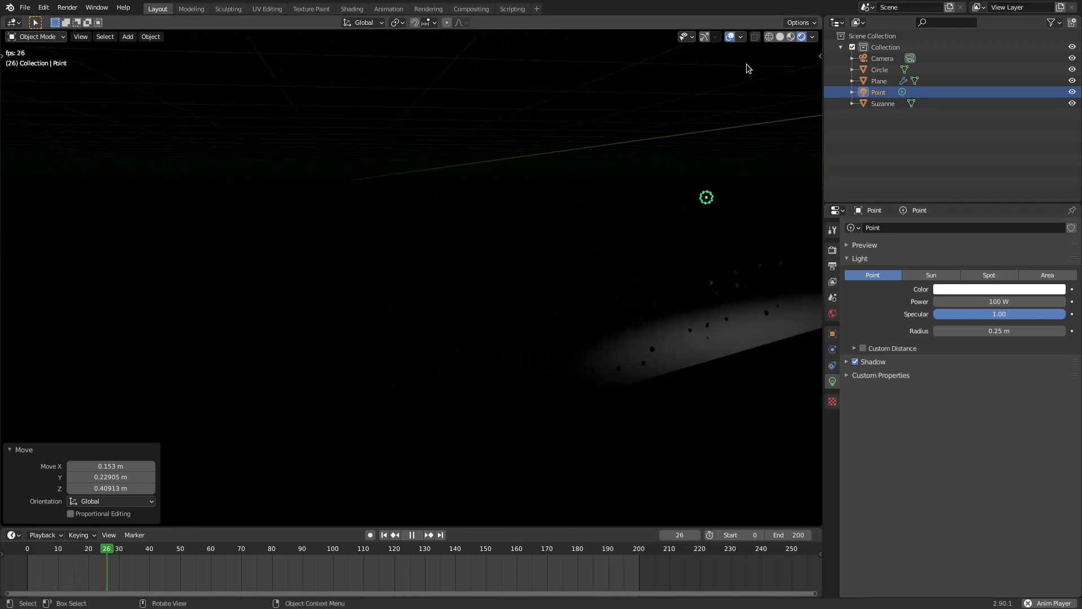
left_click(781, 37)
mouse_move(566, 169)
middle_mouse_down()
mouse_move(587, 188)
mouse_move(733, 222)
mouse_move(547, 182)
mouse_move(409, 190)
mouse_move(372, 210)
middle_mouse_up()
Duplicate the point light and position the copy, checking it through the camera.
key("shift+d")
left_click(660, 352)
middle_click_drag(660, 352, 464, 297)
key("g")
left_click(521, 319)
middle_click_drag(521, 319, 482, 358)
key("g")
left_click(586, 381)
key("KP_0")
Reposition Point.001 and nudge the original Point light slightly to the right.
scroll(486, 357, "down", 3)
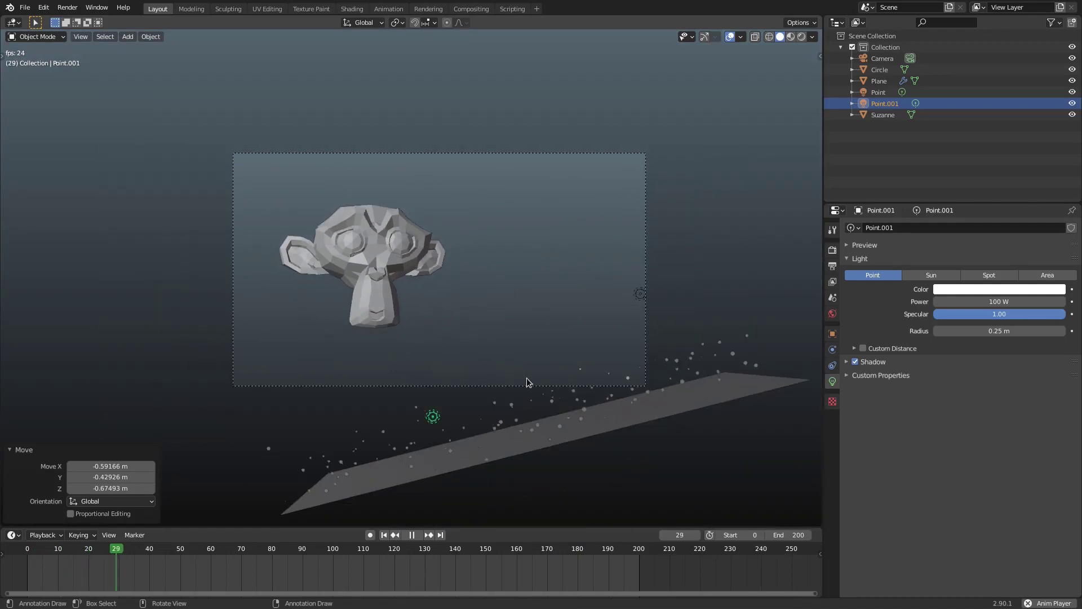
key("g")
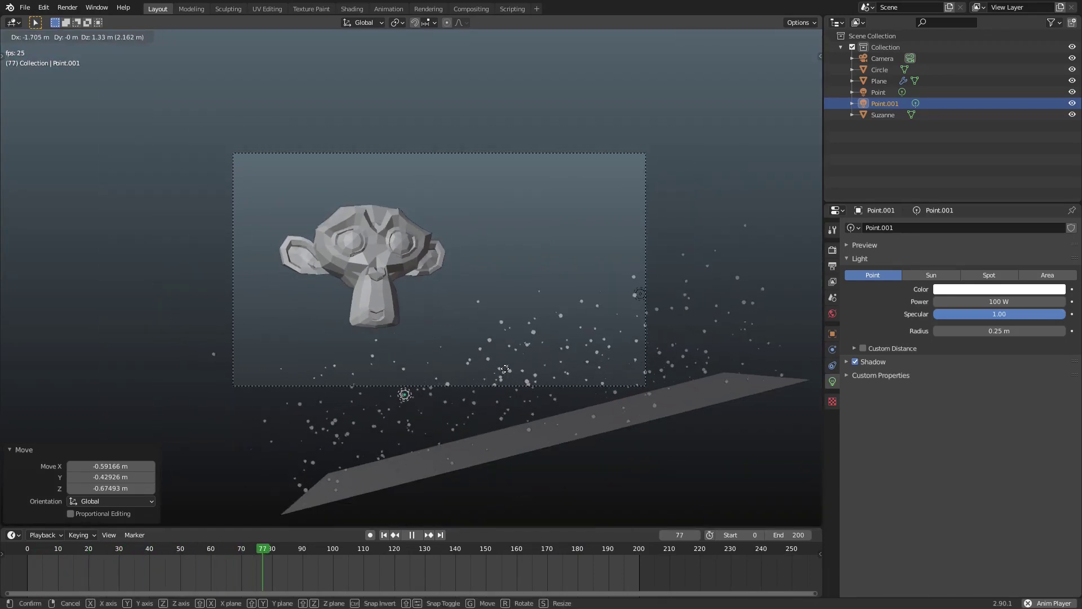
left_click(502, 374)
left_click(641, 297)
key("g")
left_click(659, 293)
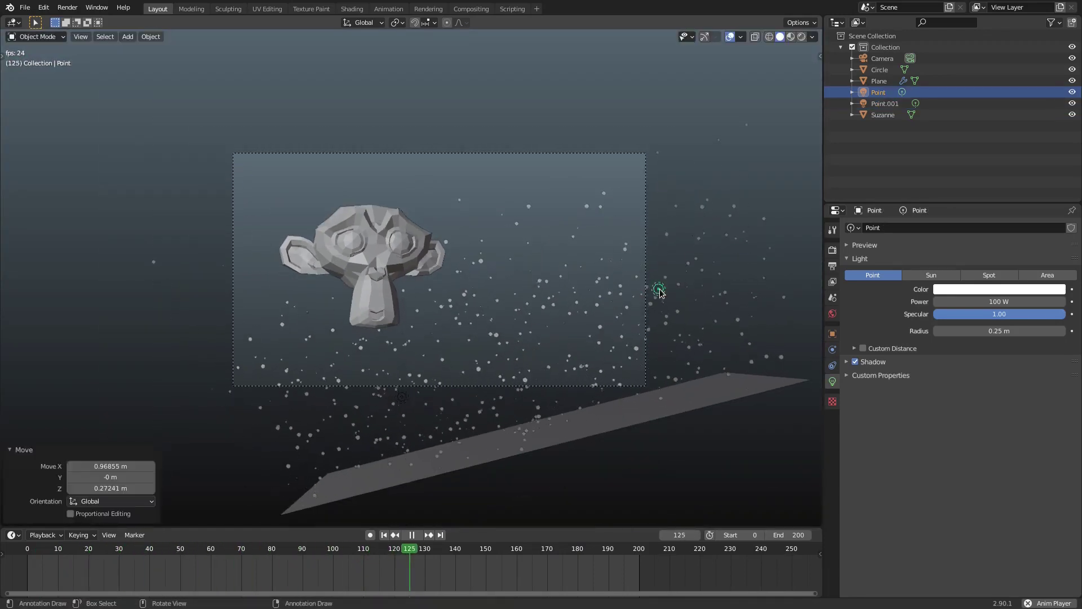
Duplicate the Point light into Point.002 and place it near Suzanne.
key("shift+d")
left_click(448, 257)
middle_click_drag(448, 257, 418, 278)
key("g")
left_click(512, 295)
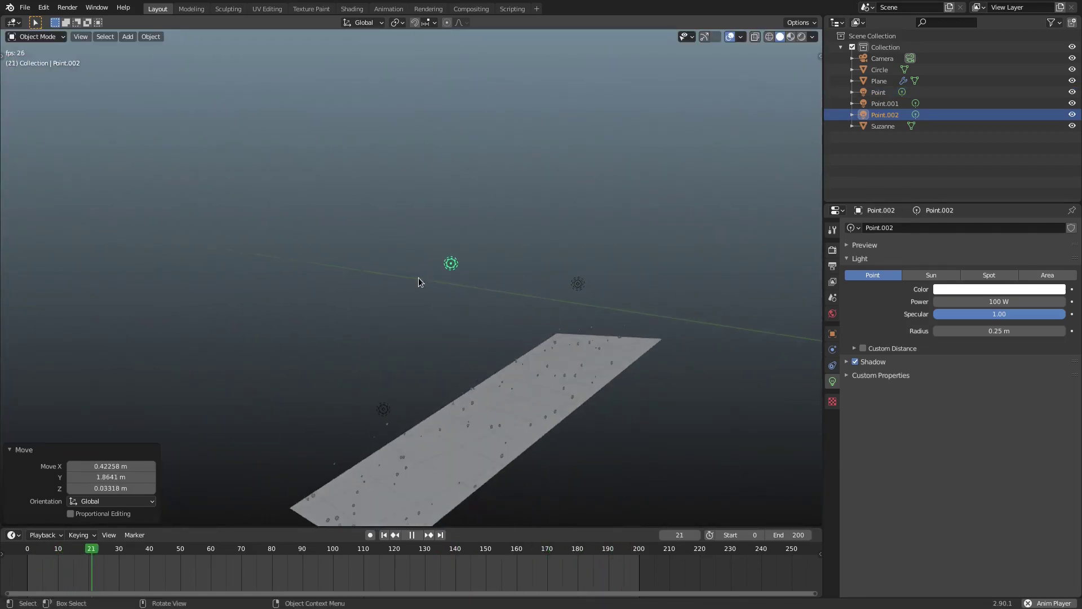
key("KP_0")
key("g")
left_click(460, 277)
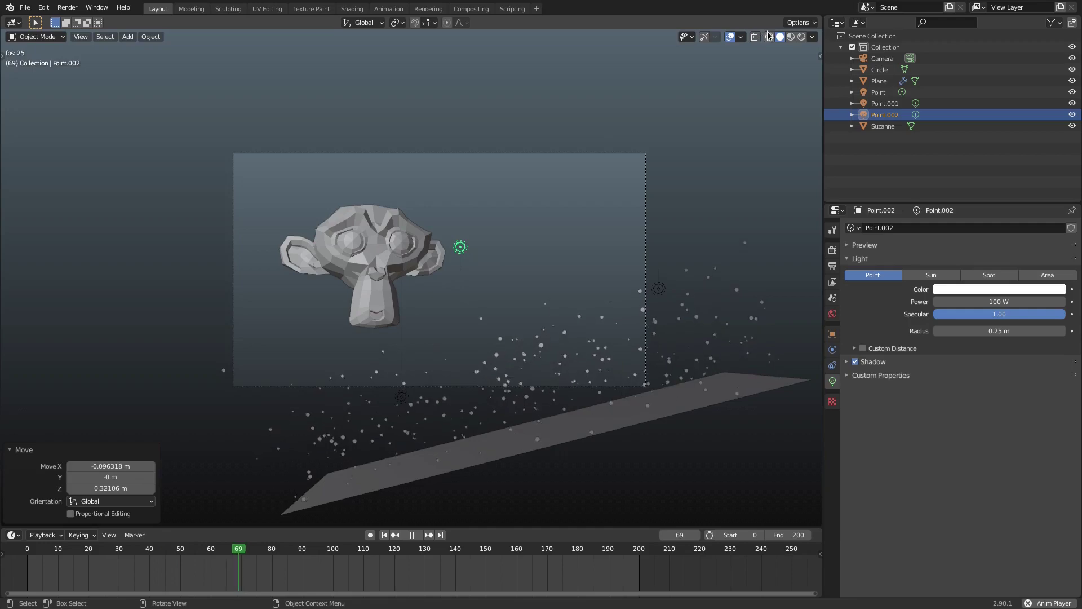
In rendered shading, duplicate Point.002 into Point.003 and place it down and to the right.
left_click(802, 37)
scroll(597, 253, "up", 2)
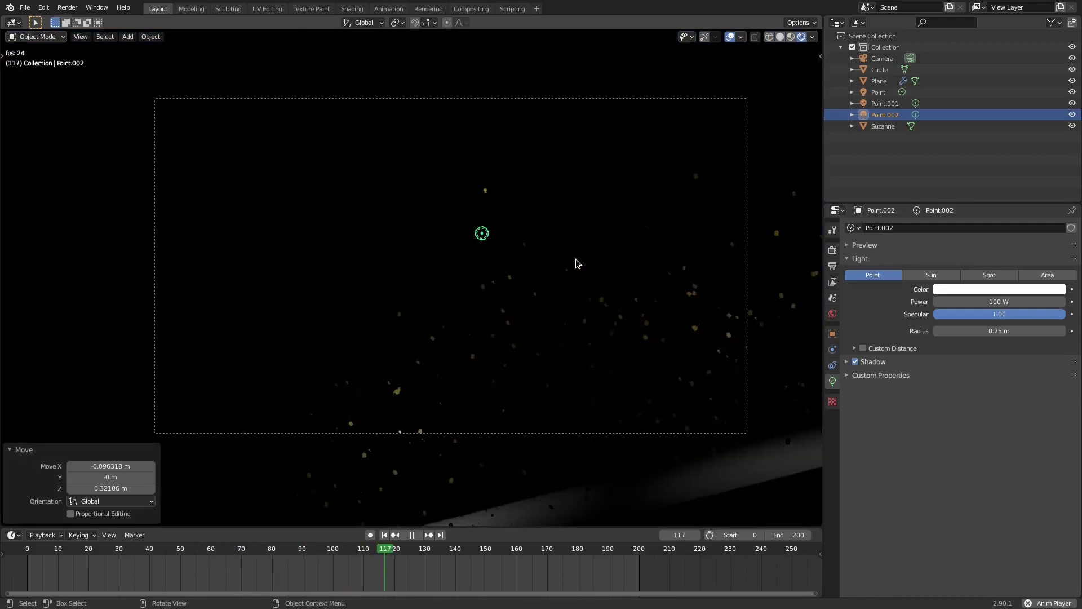
key("shift+d")
left_click(497, 444)
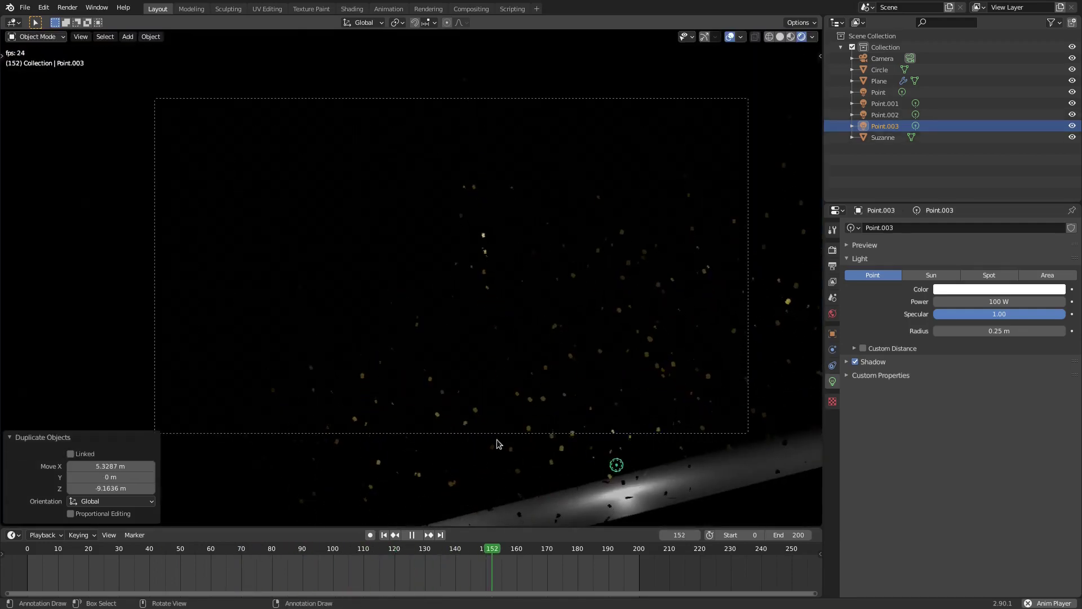
middle_click_drag(496, 443, 668, 460)
key("g")
left_click(564, 399)
middle_click_drag(575, 399, 542, 405)
key("KP_0")
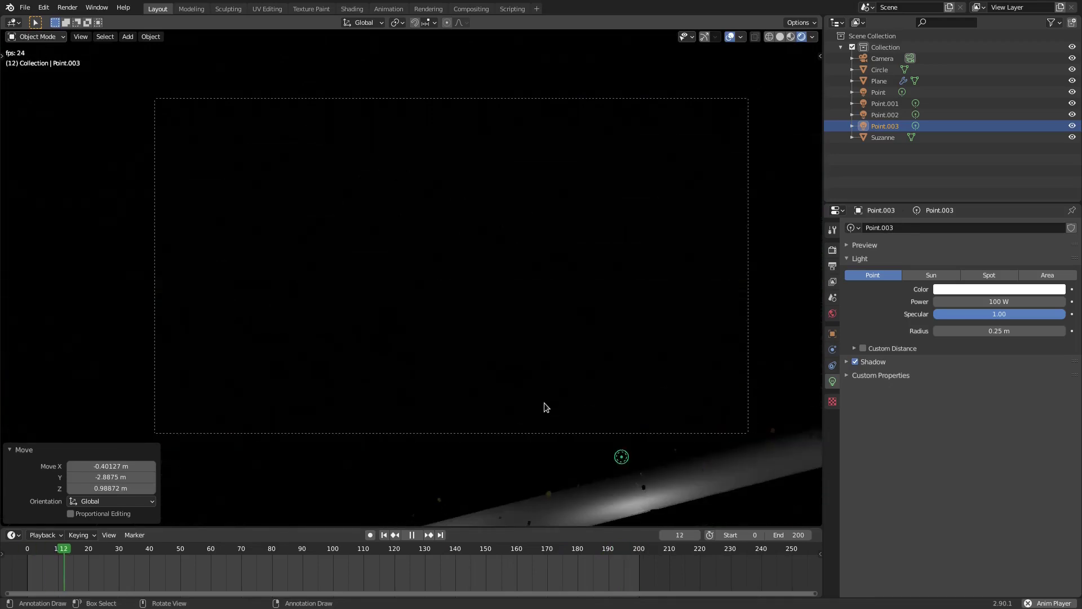
scroll(630, 442, "up", 1)
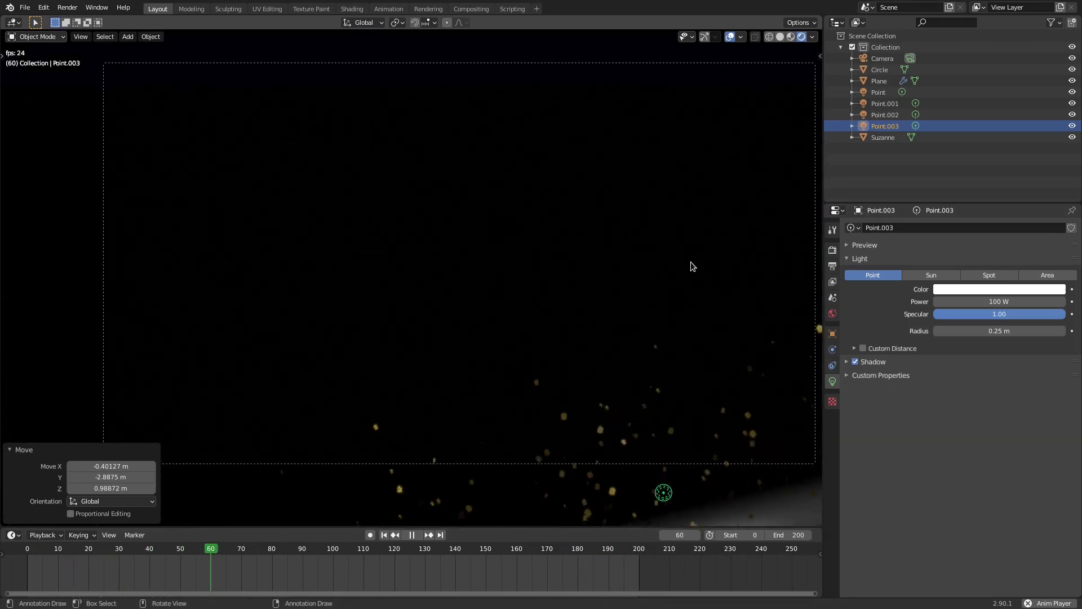
scroll(653, 441, "down", 1)
middle_click_drag(654, 441, 624, 452, "shift")
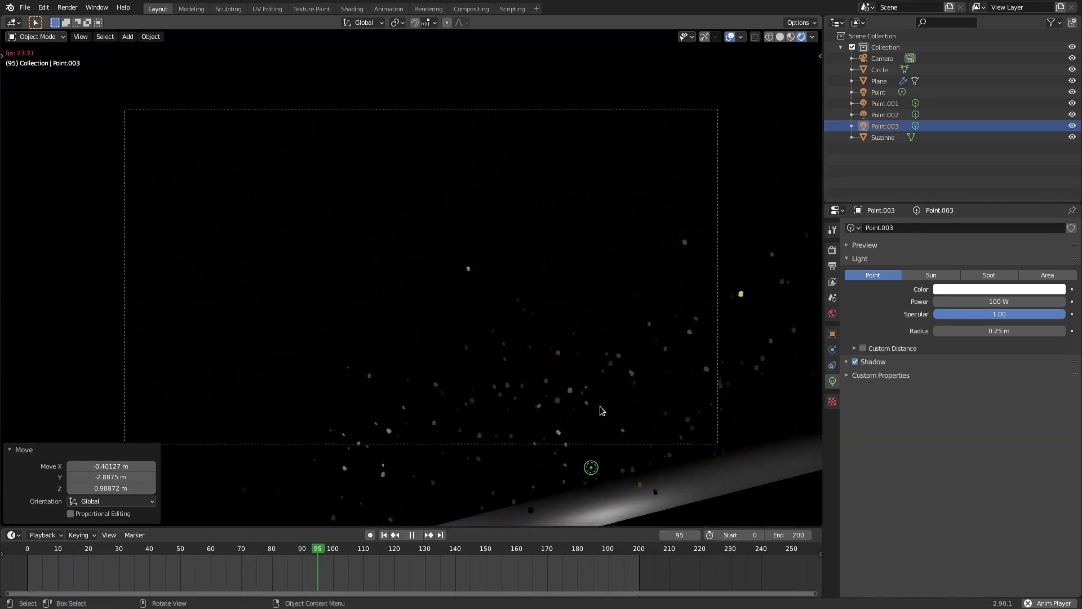
Show the Eevee render settings, zoom the camera view, and select the particle Plane.
left_click(833, 250)
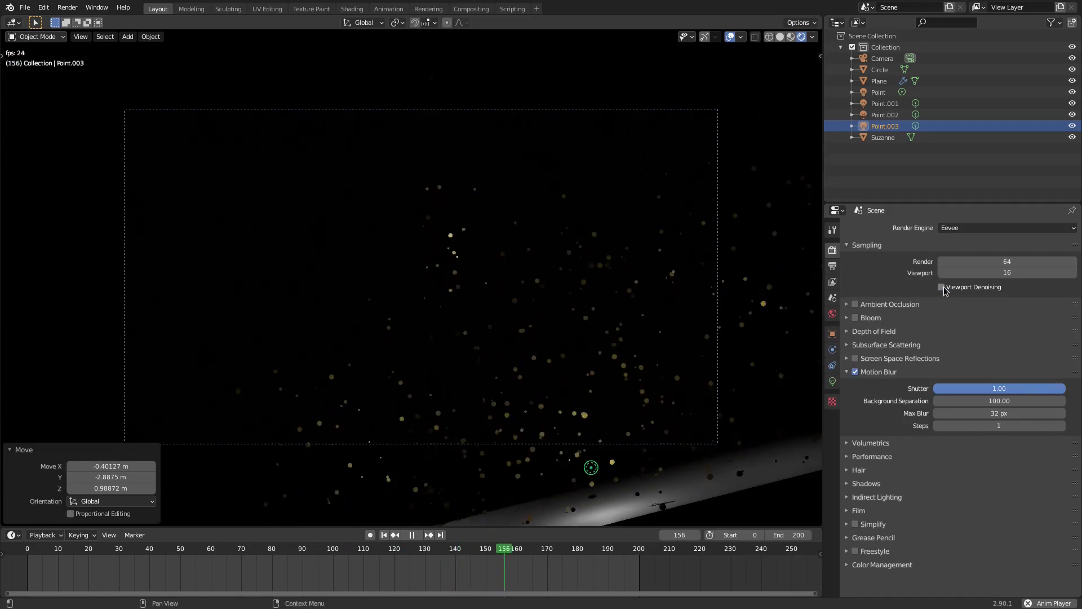
left_click(17, 451)
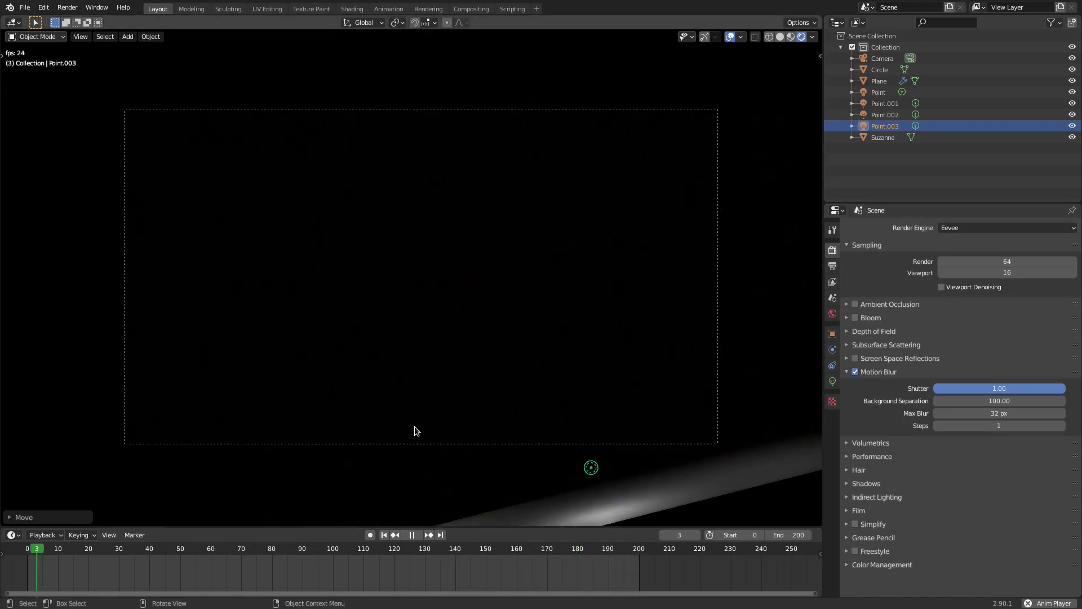
scroll(417, 426, "up", 2)
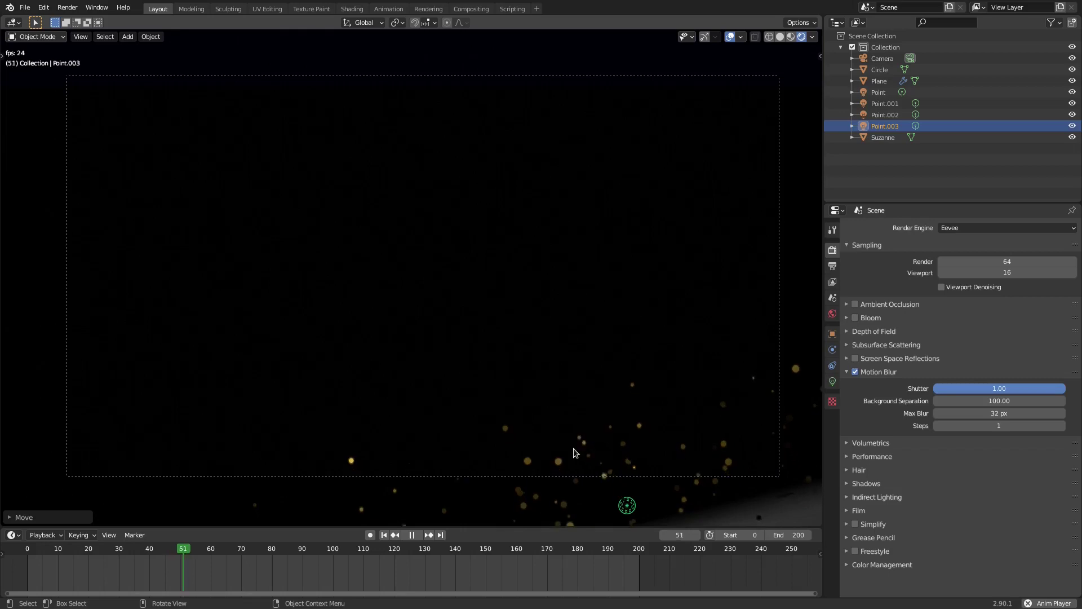
scroll(427, 439, "up", 1)
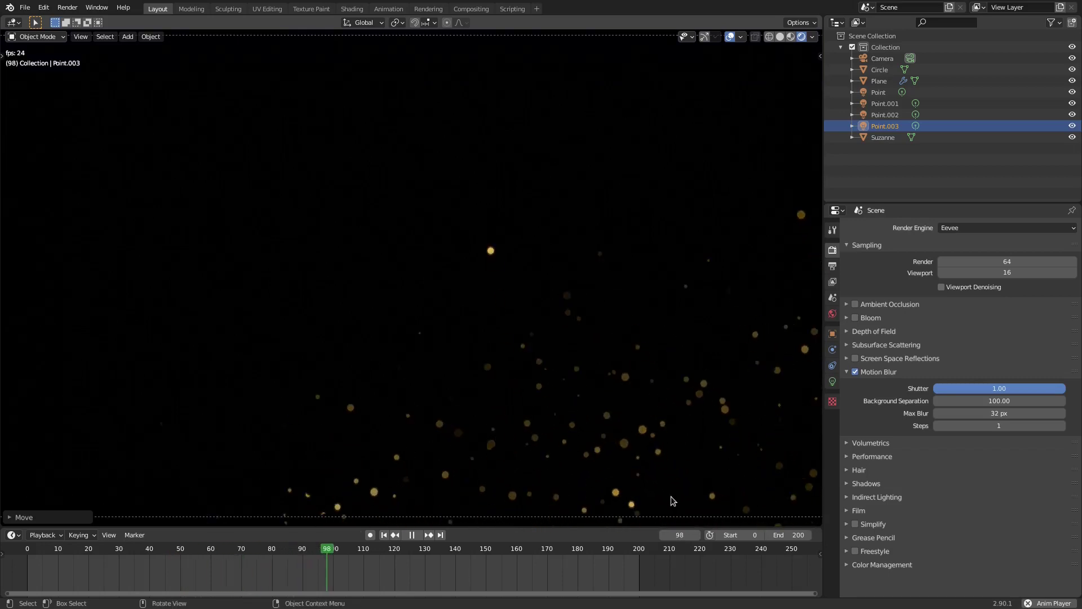
scroll(645, 400, "down", 1)
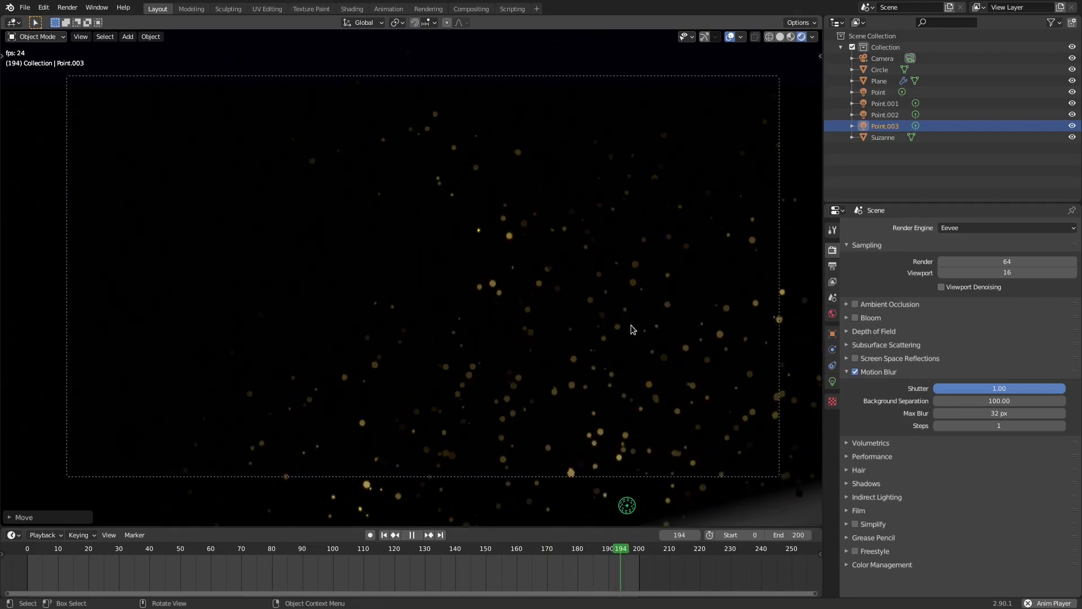
scroll(665, 395, "down", 2)
left_click(664, 450)
scroll(592, 417, "up", 1)
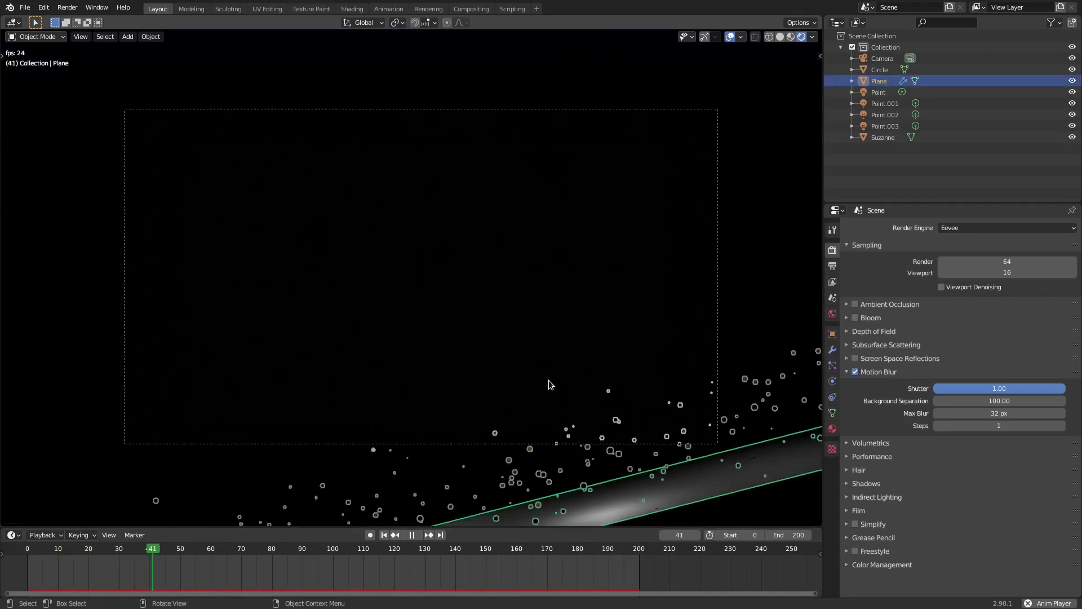
Select the camera and briefly check its depth of field settings.
left_click(738, 222)
left_click(832, 383)
left_click(851, 368)
left_click(852, 369)
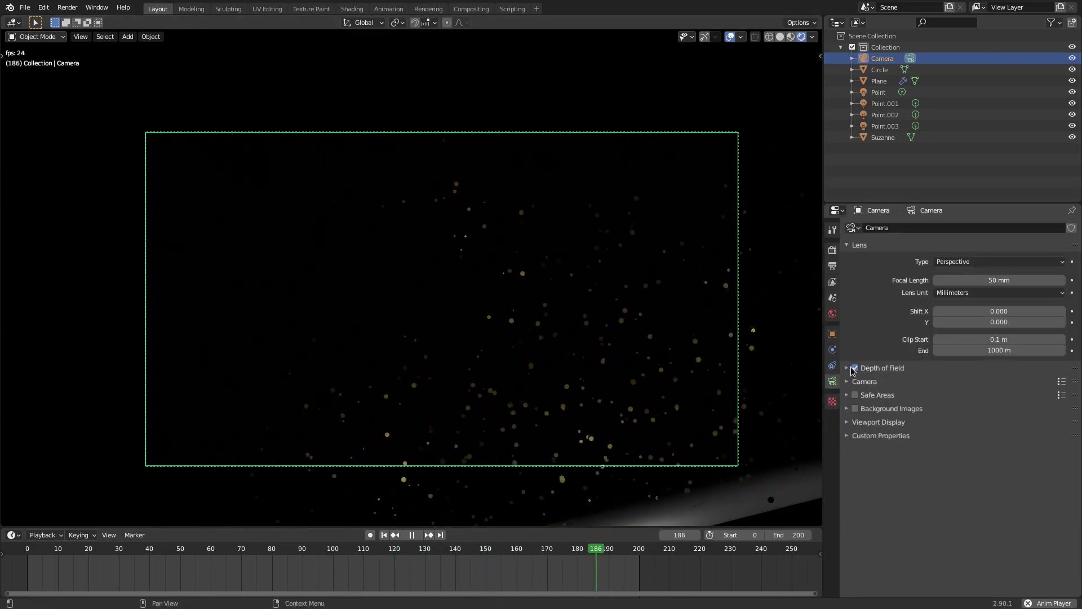
Add point light Point.004 beside Suzanne, moved along Y, with 100 W power.
left_click(352, 306)
middle_click_drag(352, 306, 391, 320)
scroll(392, 320, "down", 2)
middle_click_drag(631, 354, 610, 349)
key("shift+a")
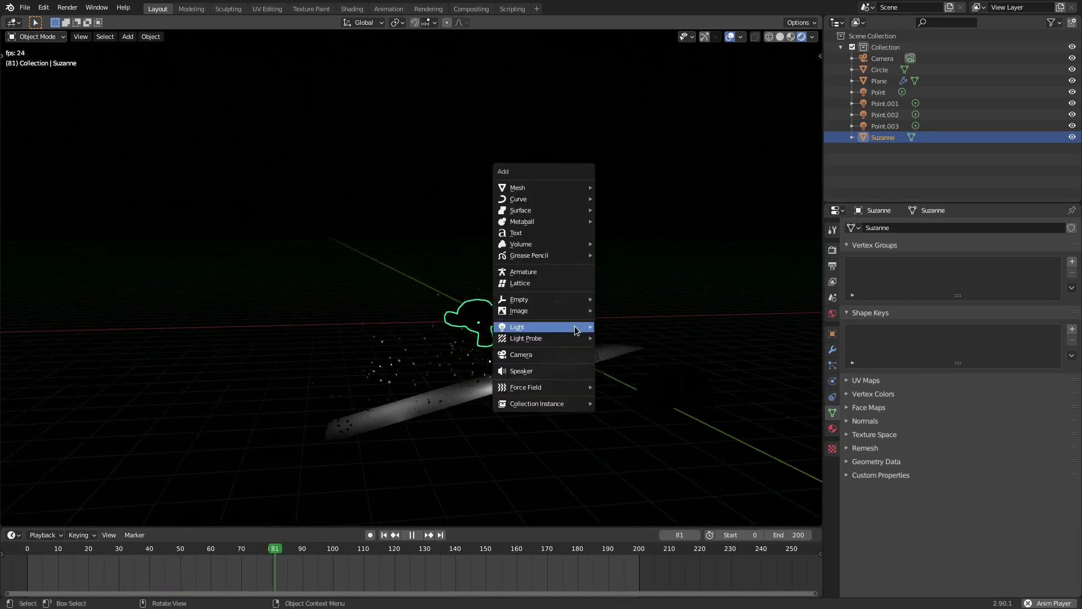
left_click(606, 328)
key("y")
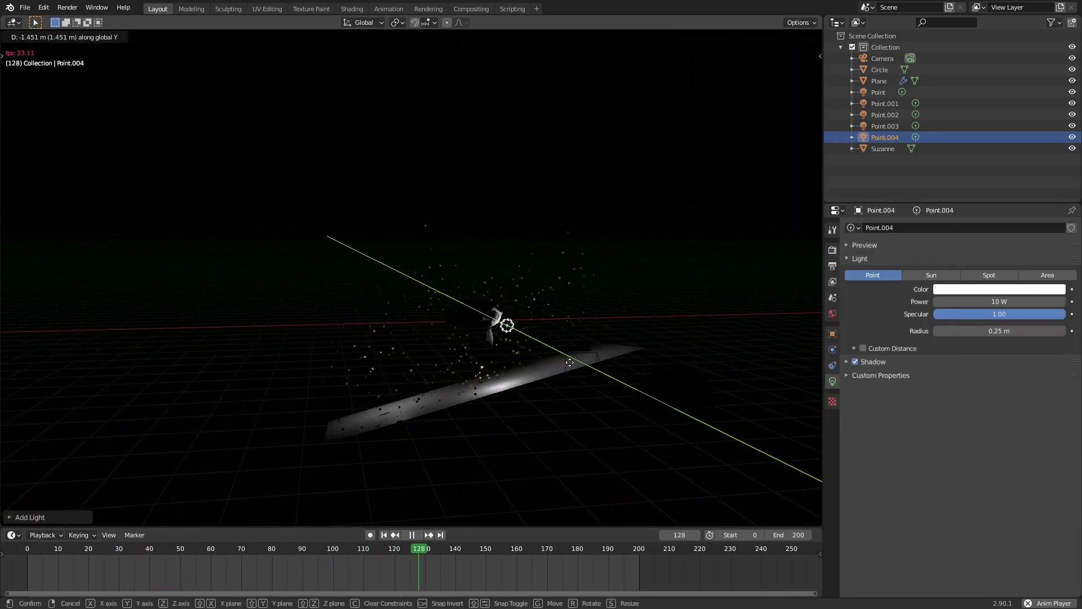
left_click(570, 358)
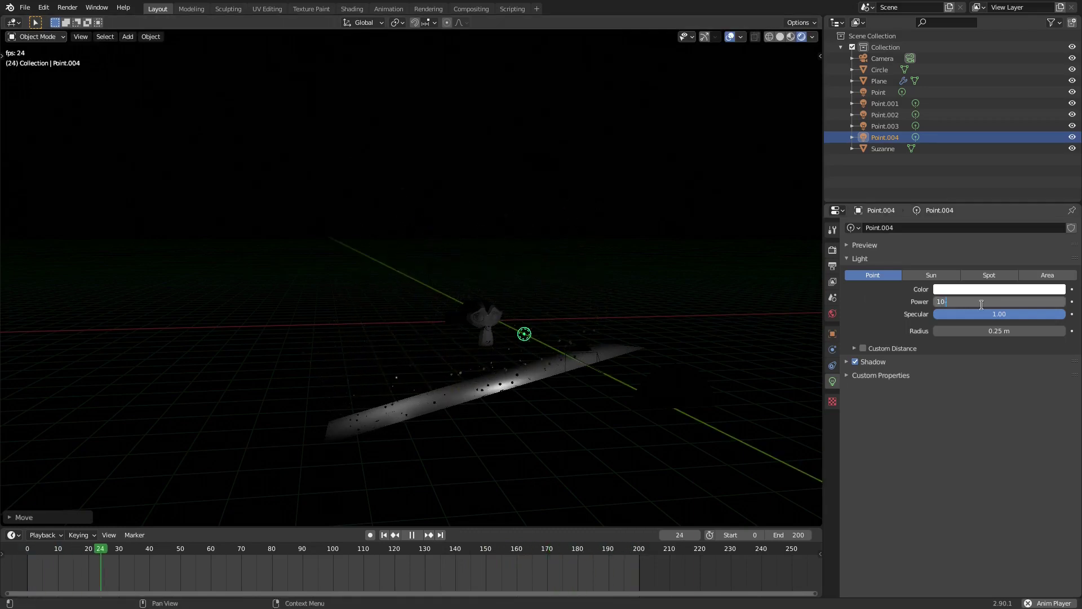
key("Return")
key("KP_0")
left_click(447, 305)
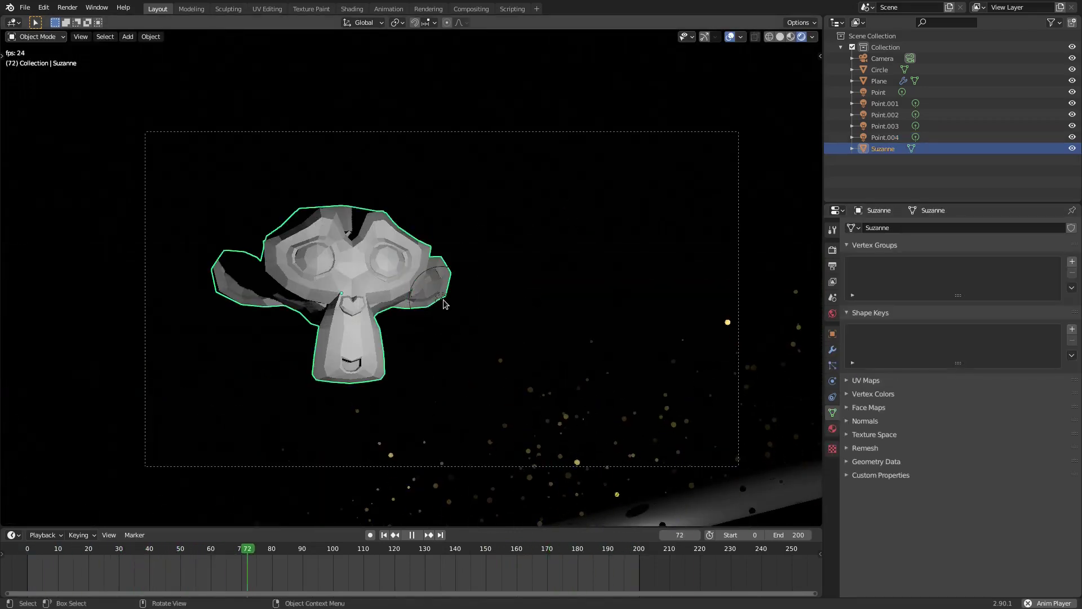
Move Point.004 up and to the right of Suzanne.
left_click(446, 299)
key("g")
left_click(477, 190)
Add a Subdivision Surface modifier to Suzanne and shade her smooth.
left_click(395, 271)
left_click(835, 350)
left_click(867, 229)
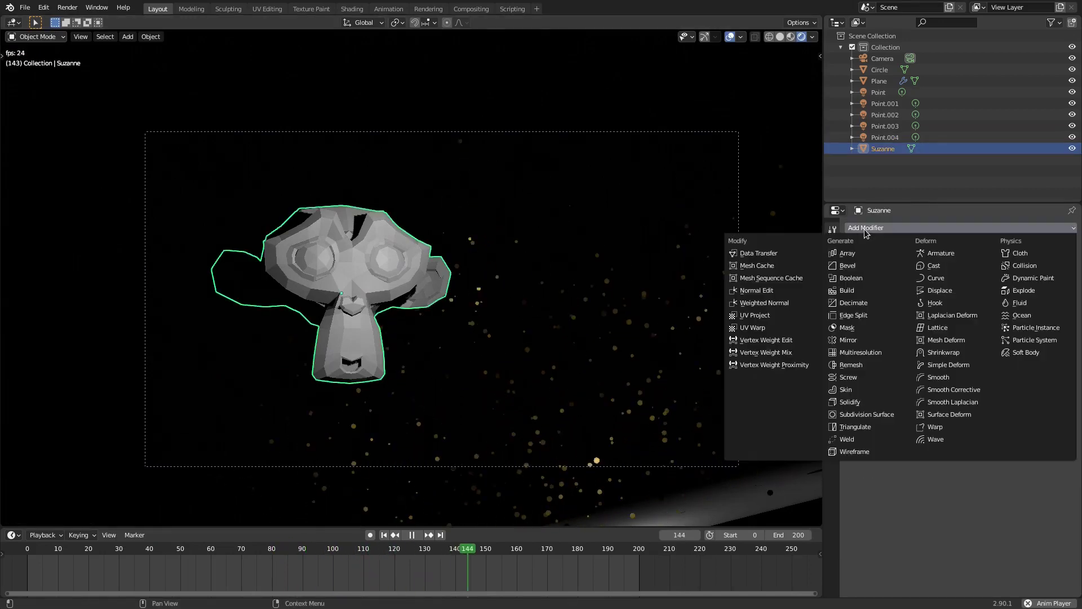
left_click(860, 416)
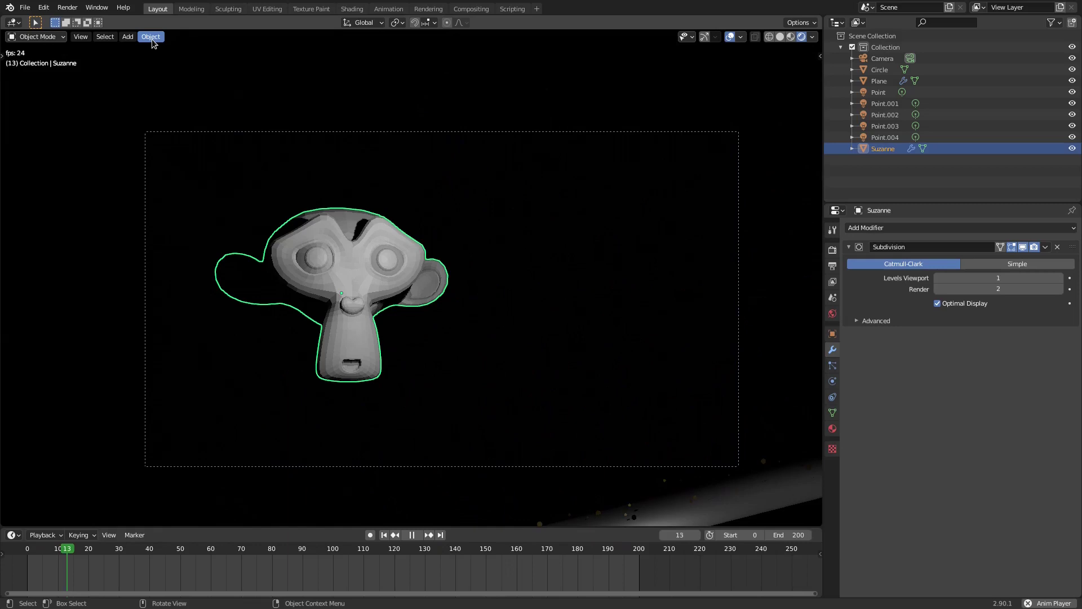
left_click(151, 37)
left_click(199, 264)
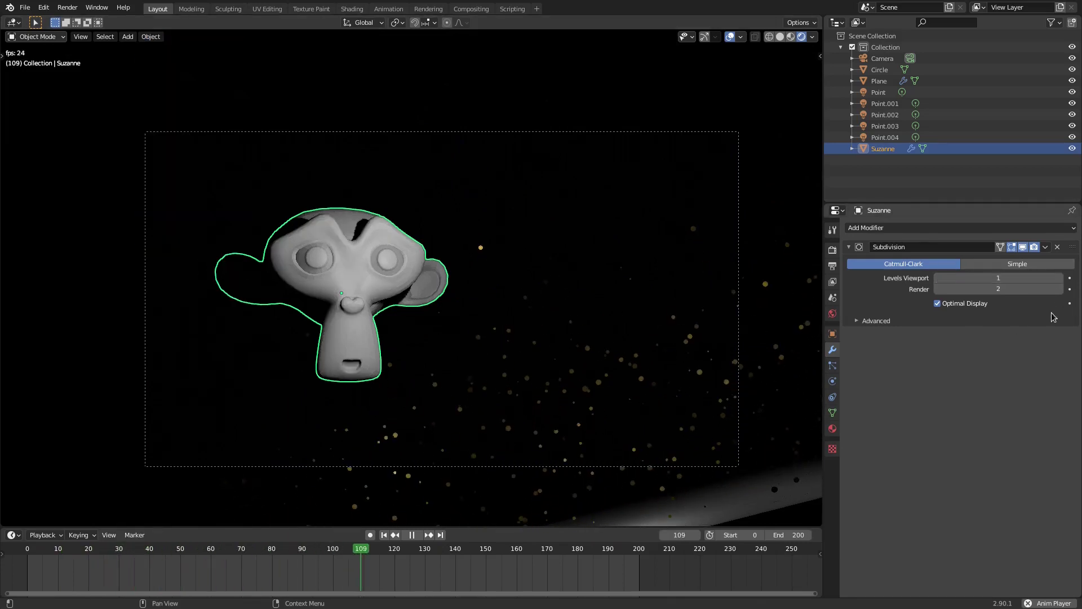
left_click(691, 520)
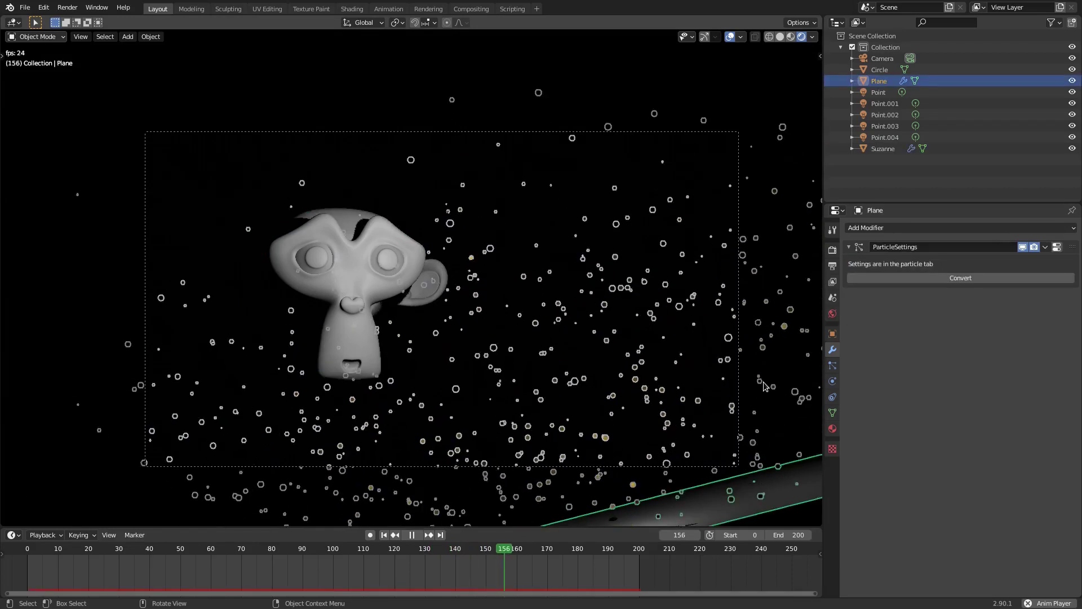
Make the camera's depth of field focus on Suzanne with an F-Stop of 0.1.
left_click(737, 375)
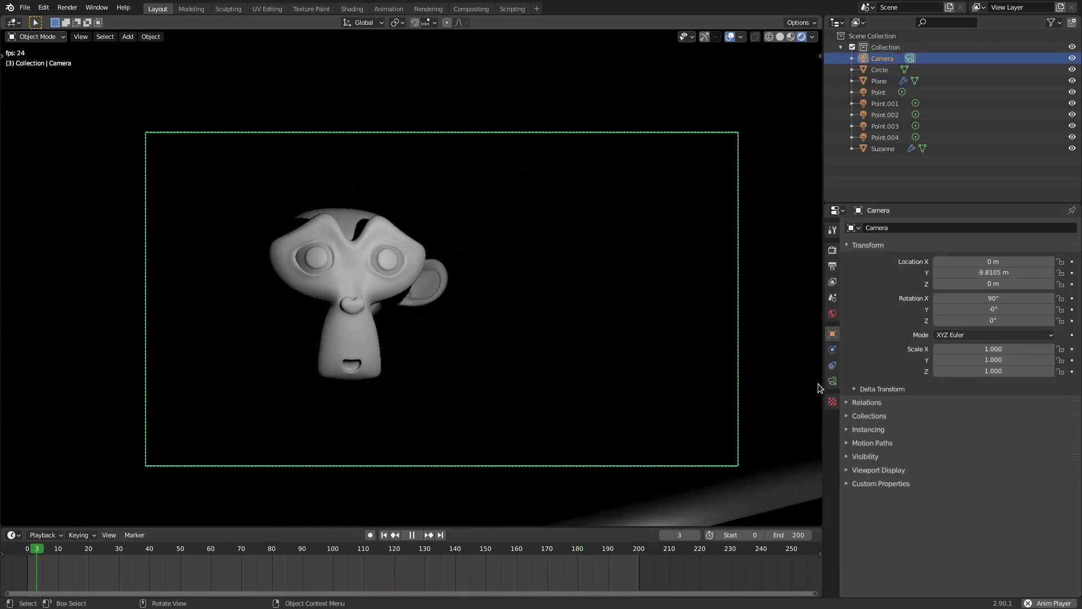
left_click(833, 382)
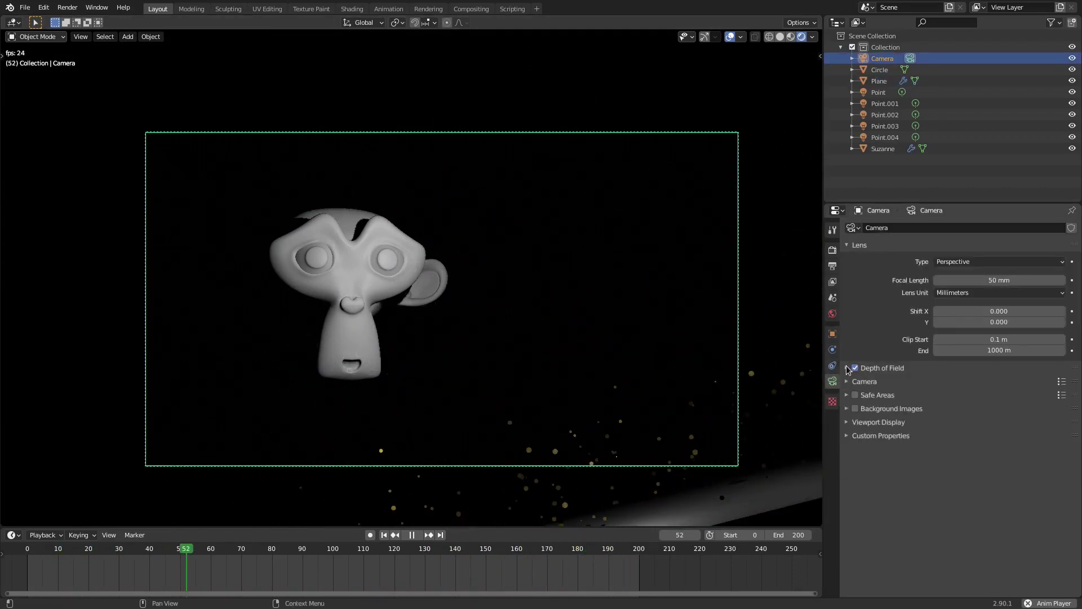
left_click(848, 368)
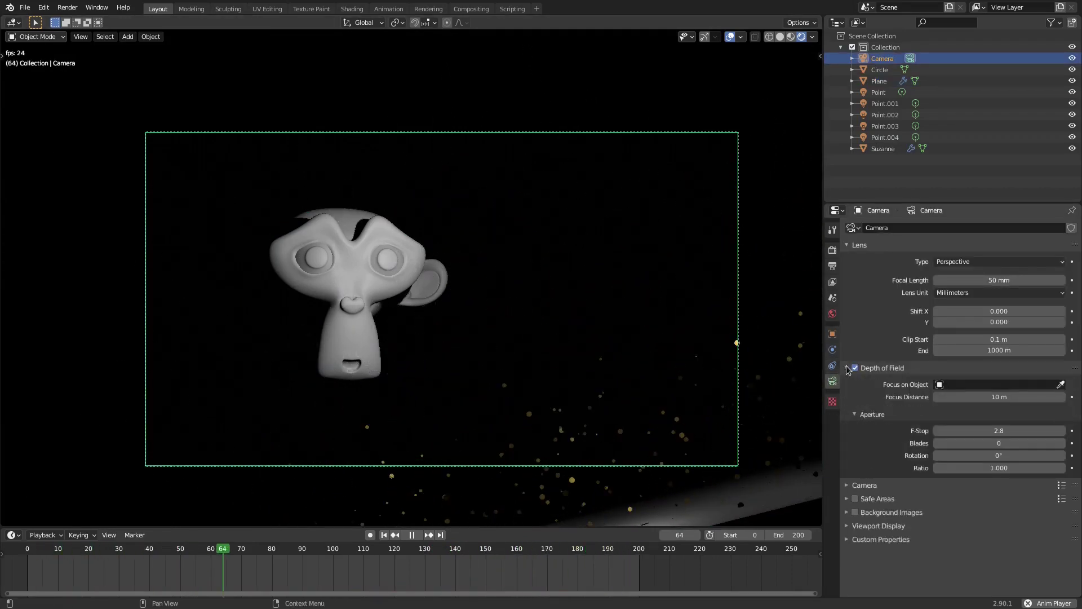
left_click(959, 386)
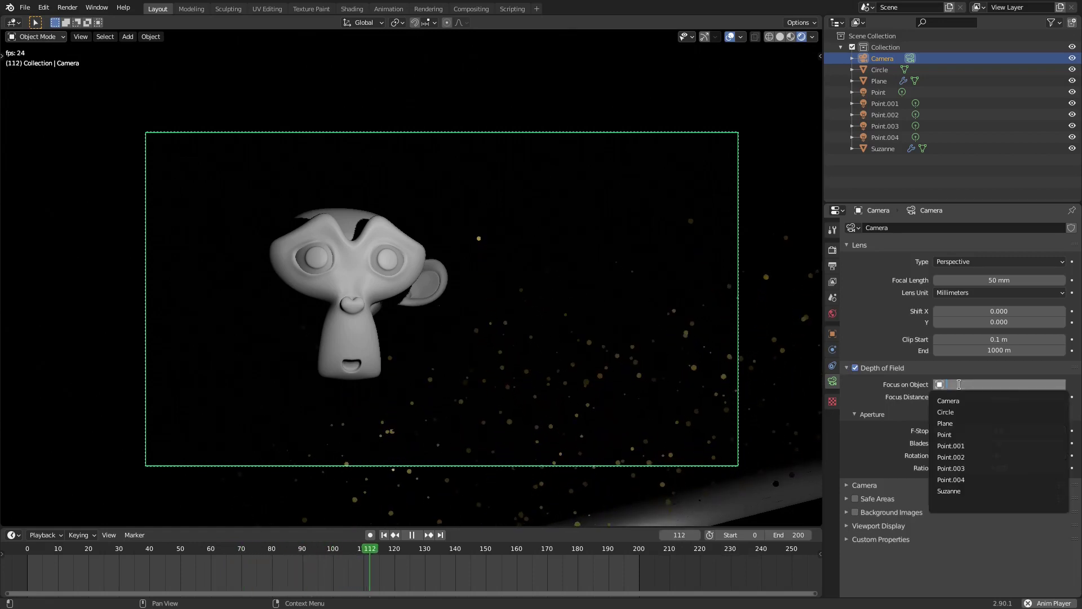
left_click(967, 492)
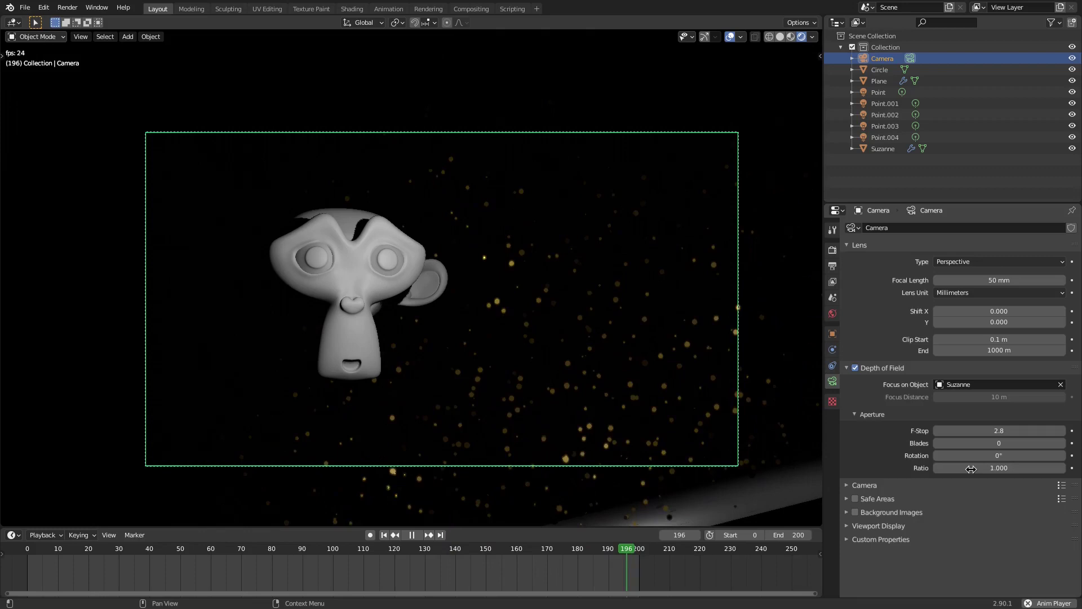
left_click_drag(995, 431, 980, 431)
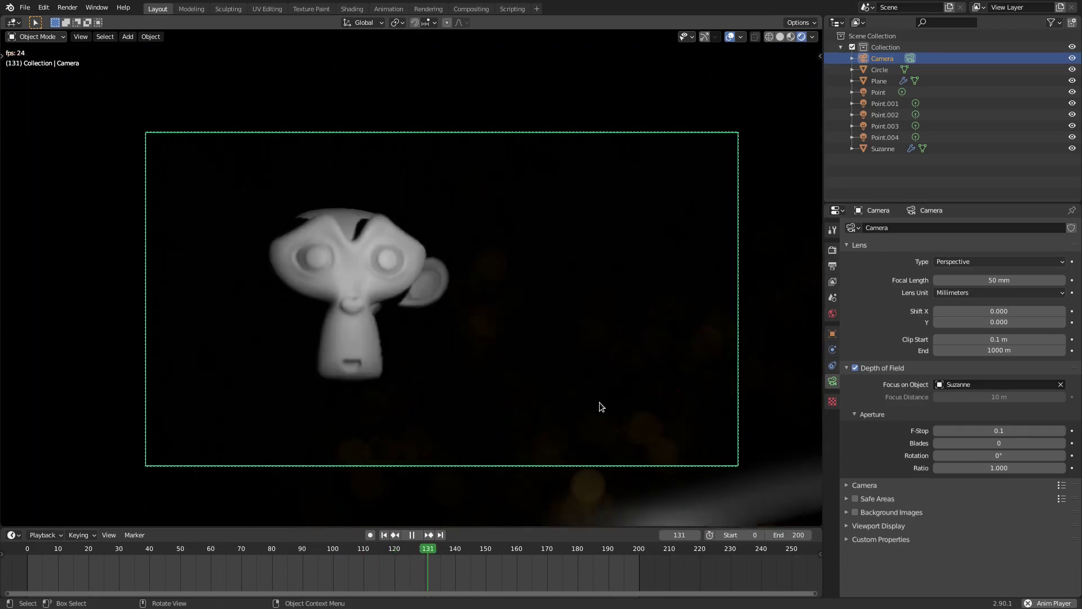
left_click(713, 506)
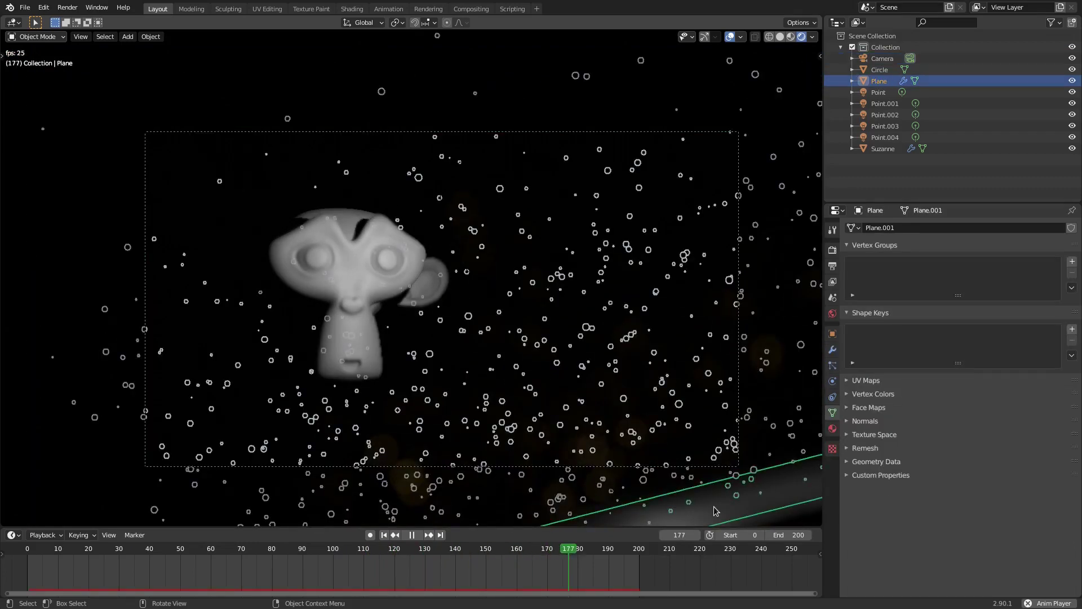
Set the Point.003 light's Power to 1000 W and view the brighter bokeh through the camera.
middle_click_drag(672, 453, 575, 403)
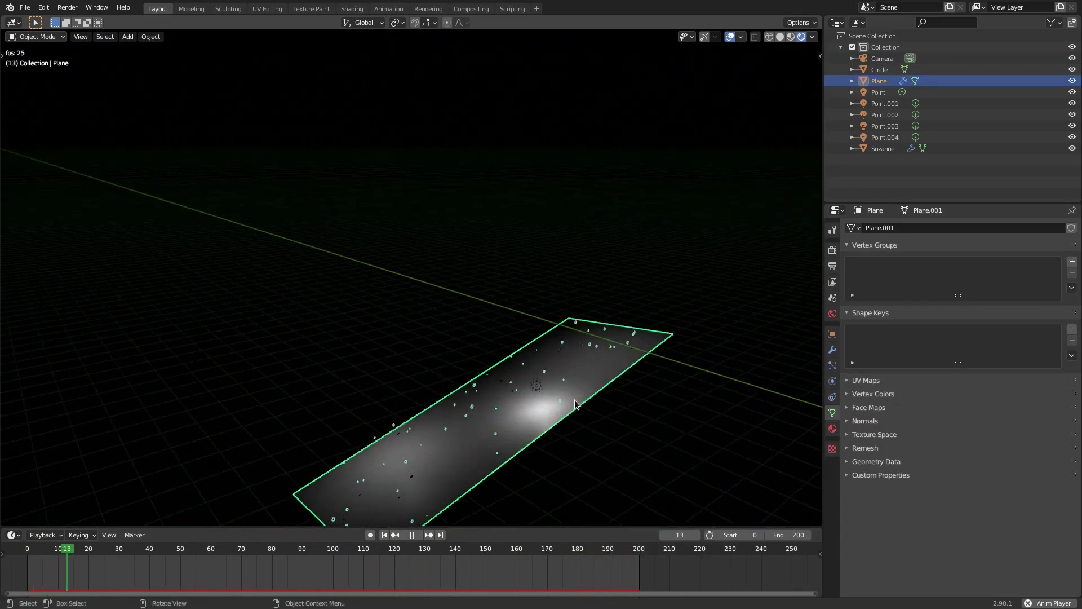
left_click(546, 392)
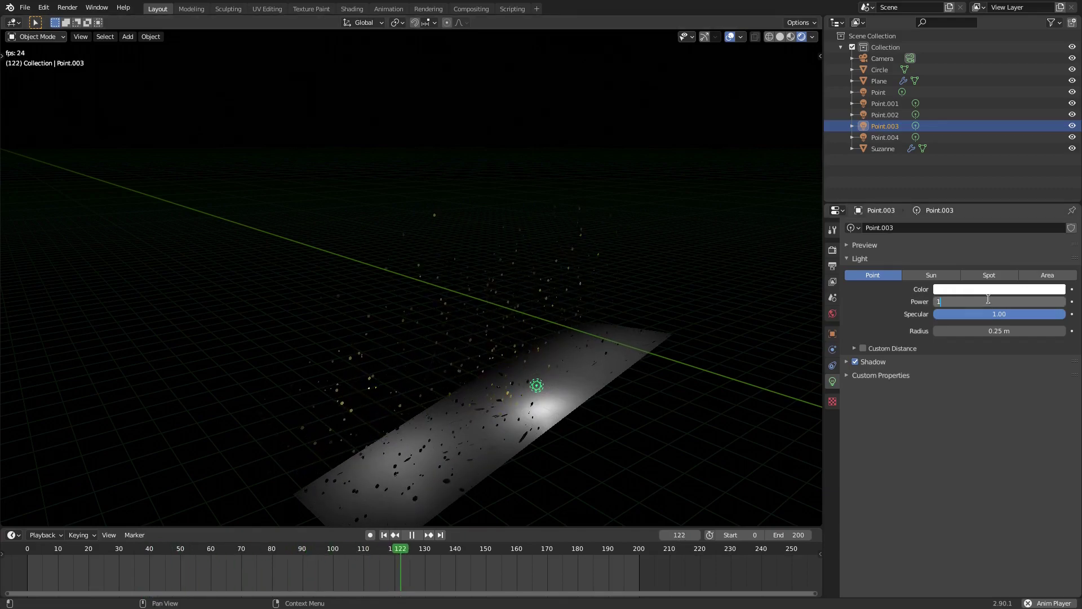
type("00")
key("Return")
key("KP_0")
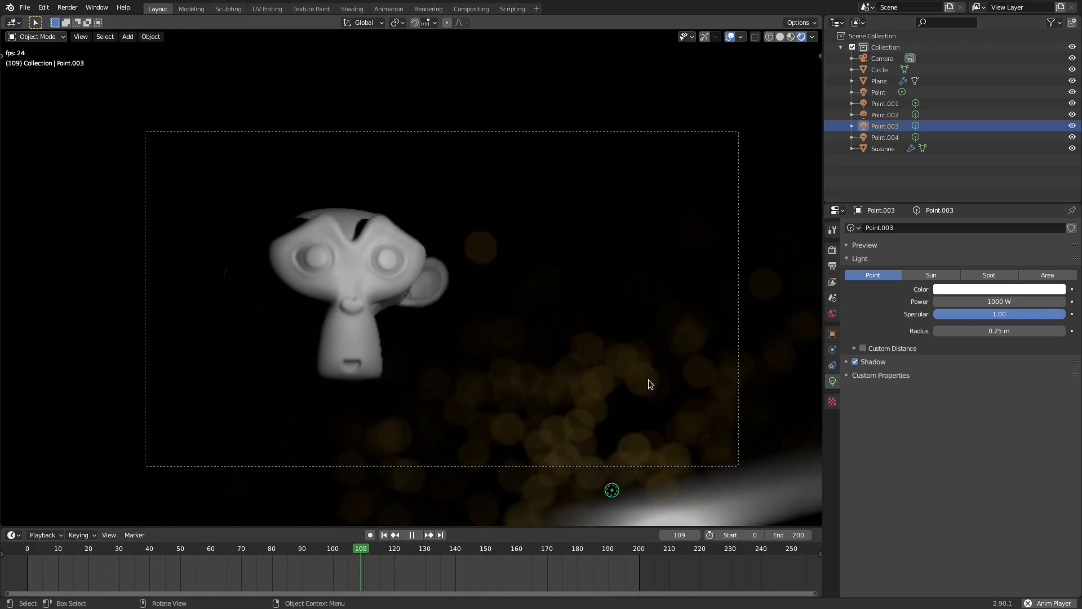
scroll(625, 361, "up", 1)
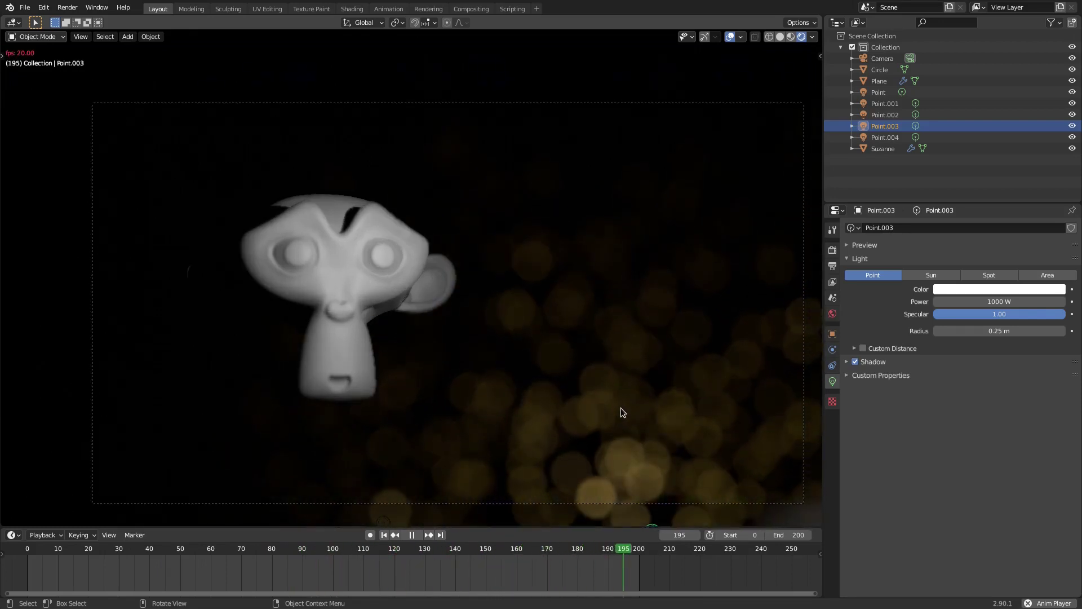
scroll(627, 405, "down", 2)
middle_click_drag(627, 406, 619, 409)
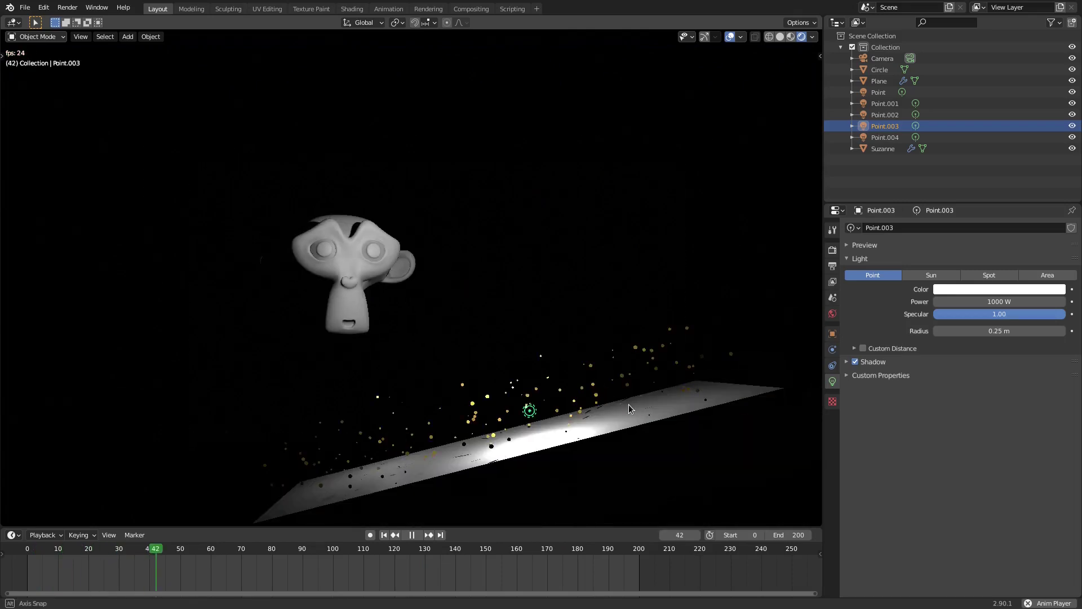
Uncheck Show Emitter in the Plane's particle Render settings and return to camera view.
left_click(619, 413)
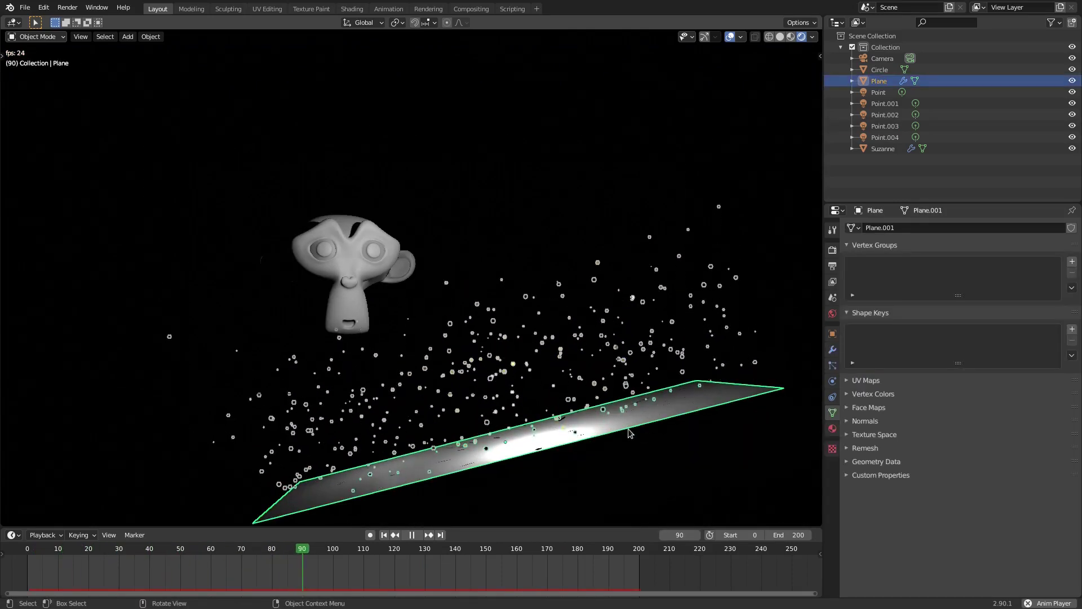
left_click(834, 367)
scroll(903, 418, "down", 10)
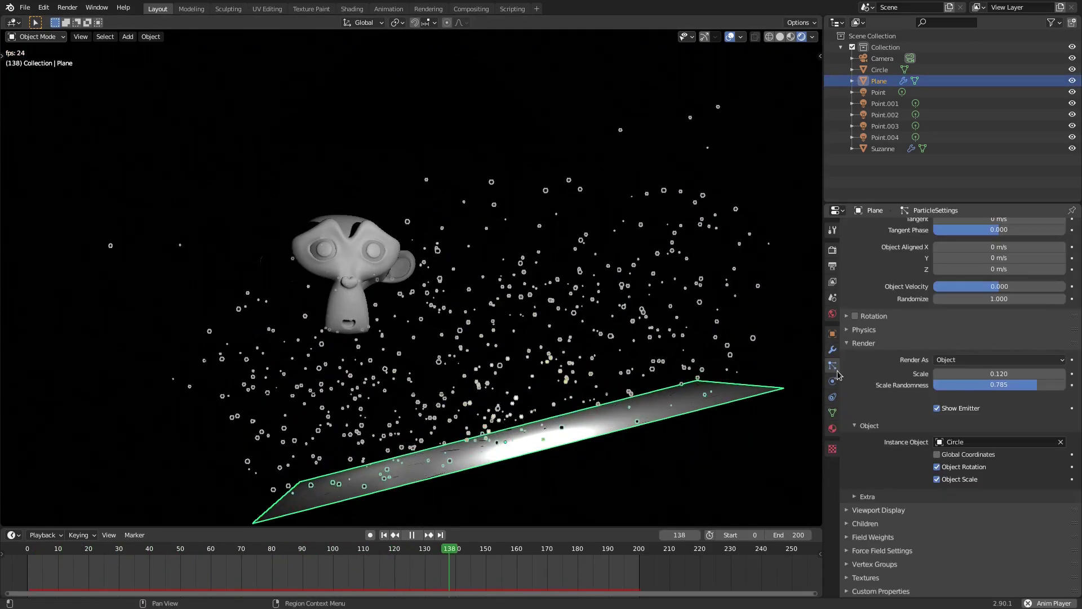
left_click(937, 408)
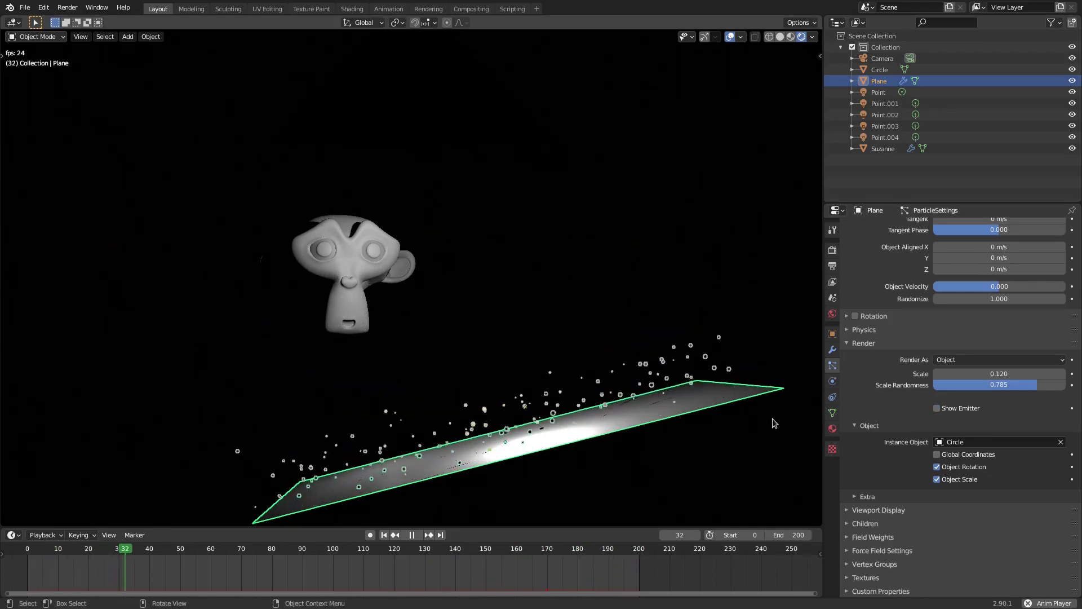
key("KP_0")
scroll(655, 412, "up", 3)
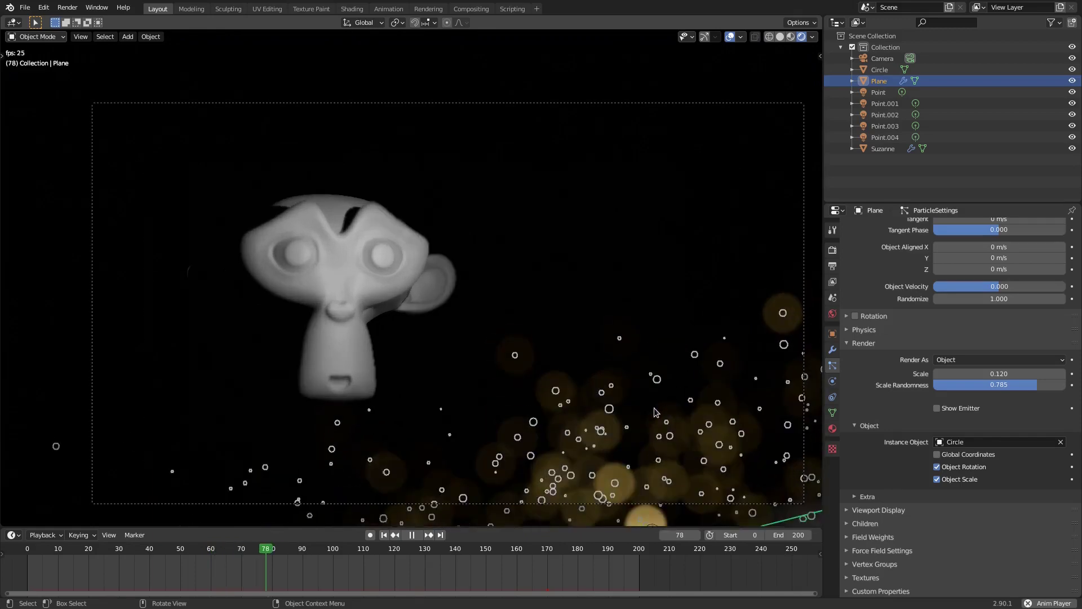
left_click(833, 252)
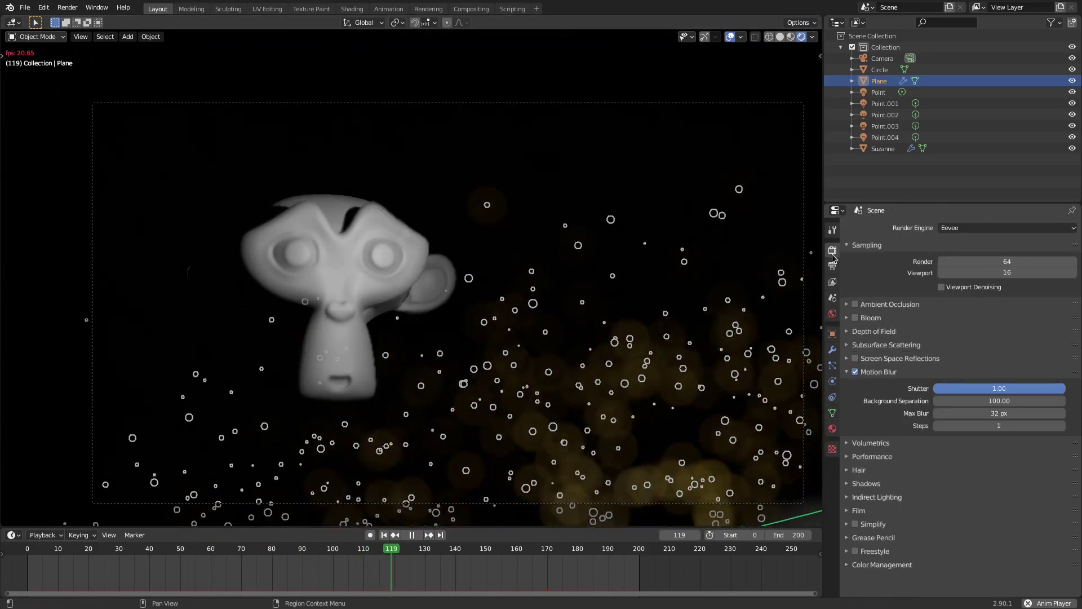
Enable Eevee Bloom and lower its threshold to 0.420.
left_click(855, 318)
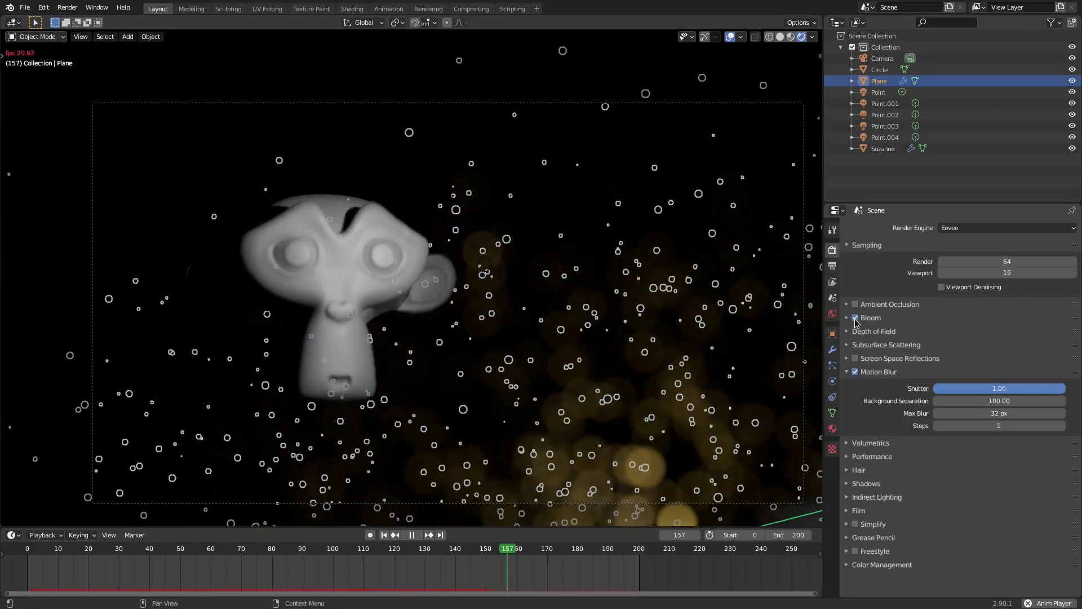
left_click(874, 318)
left_click_drag(995, 335, 1065, 384)
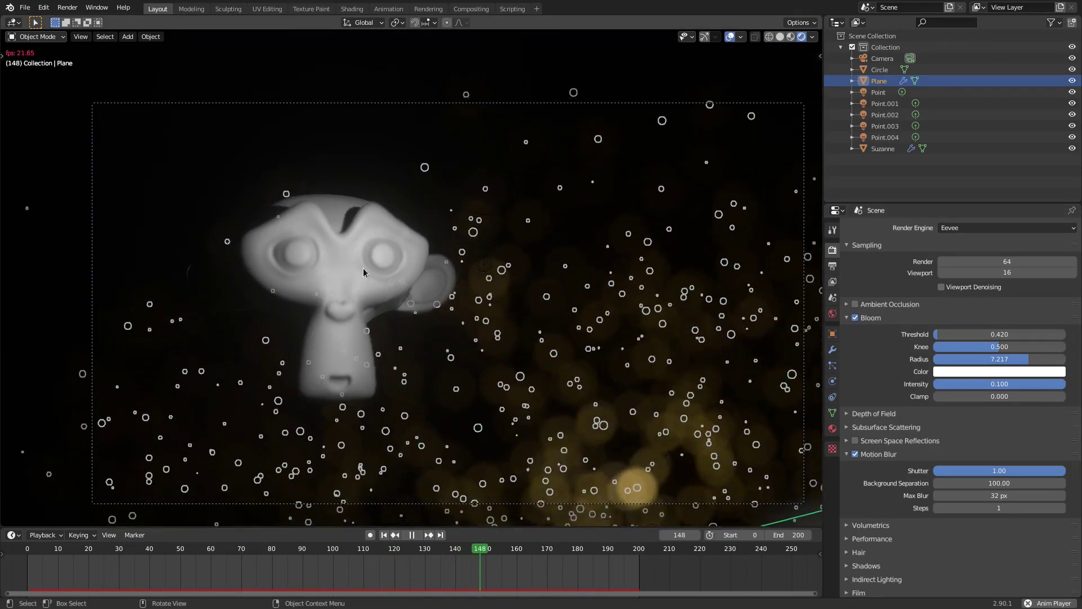
left_click(329, 275)
scroll(330, 275, "up", 3)
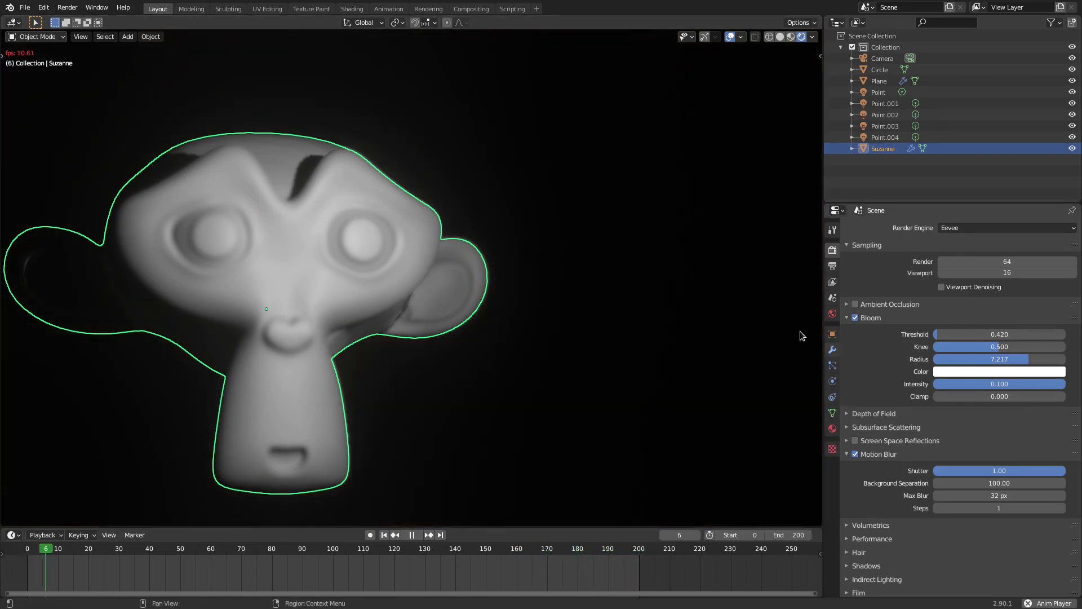
Clear the camera's focus object so it uses an 8.1 m focus distance, and show its limits.
left_click(889, 59)
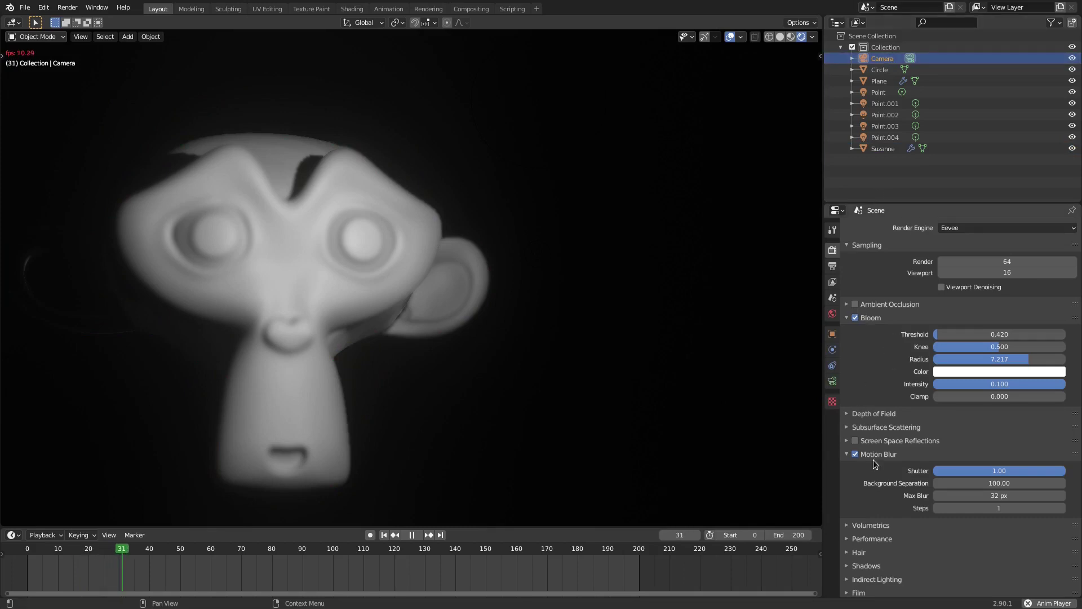
scroll(874, 460, "down", 3)
left_click(832, 381)
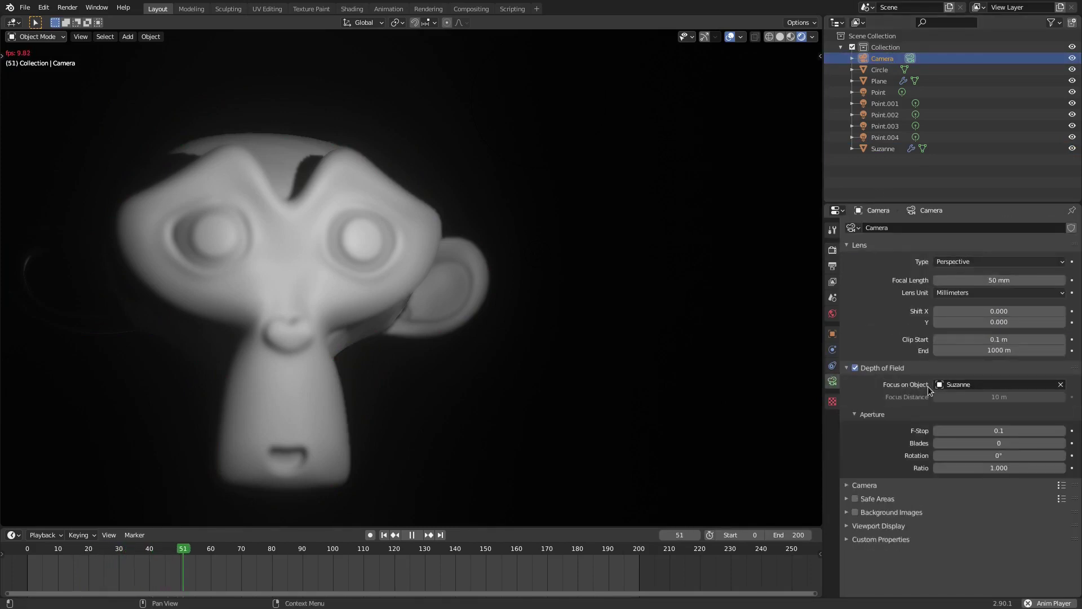
left_click(1061, 385)
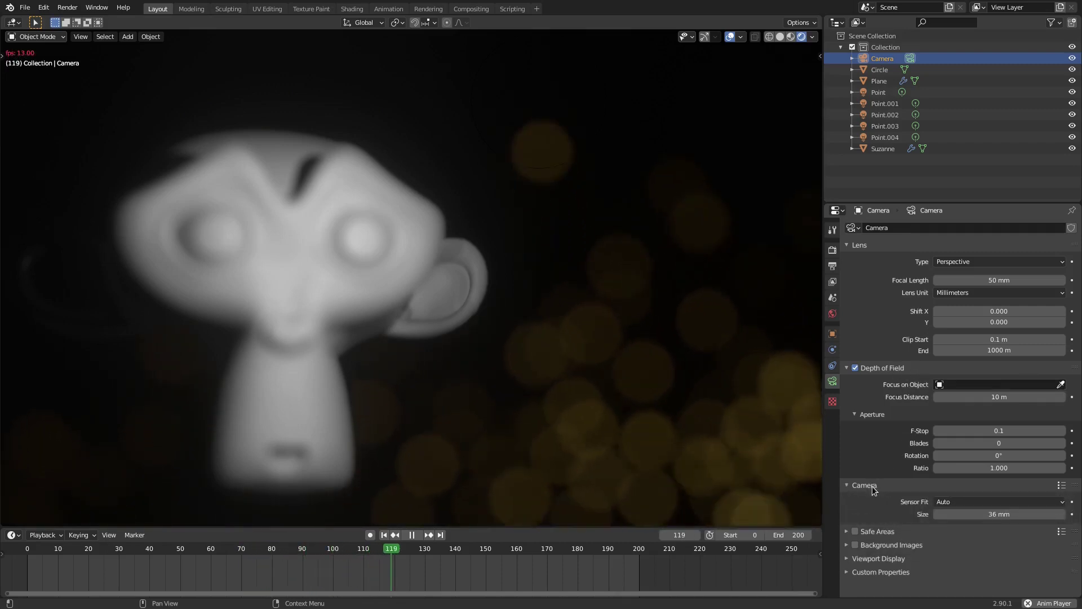
left_click(870, 525)
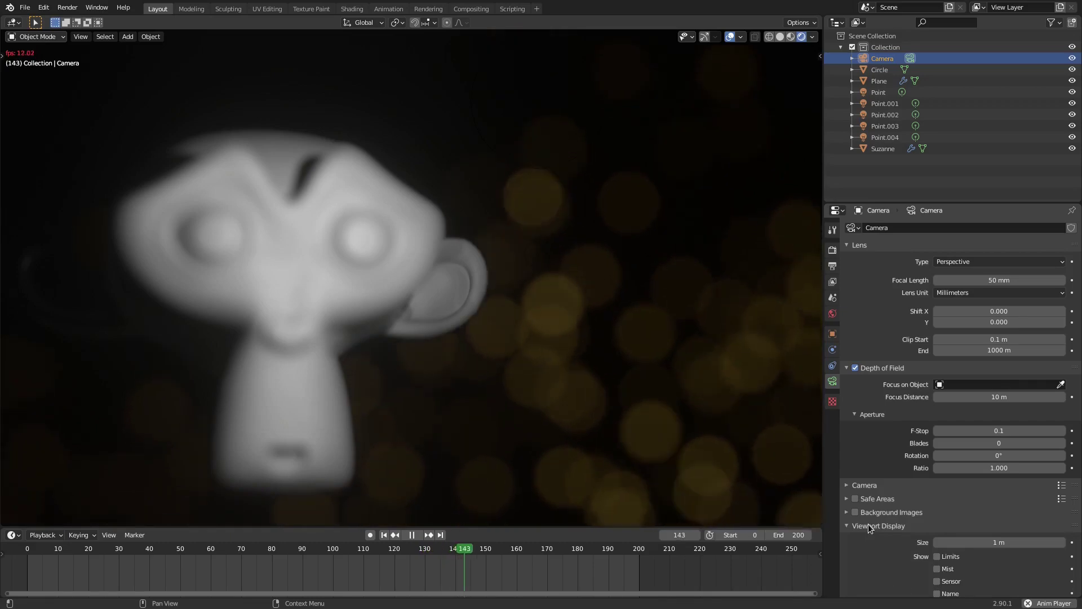
scroll(869, 527, "down", 2)
left_click(938, 509)
Orbit around the camera and Suzanne to inspect the focus limits, then return to camera view.
mouse_move(502, 357)
middle_mouse_down()
mouse_move(529, 364)
mouse_move(341, 264)
mouse_move(410, 300)
mouse_move(426, 283)
mouse_move(472, 296)
mouse_move(526, 401)
mouse_move(486, 346)
middle_mouse_up()
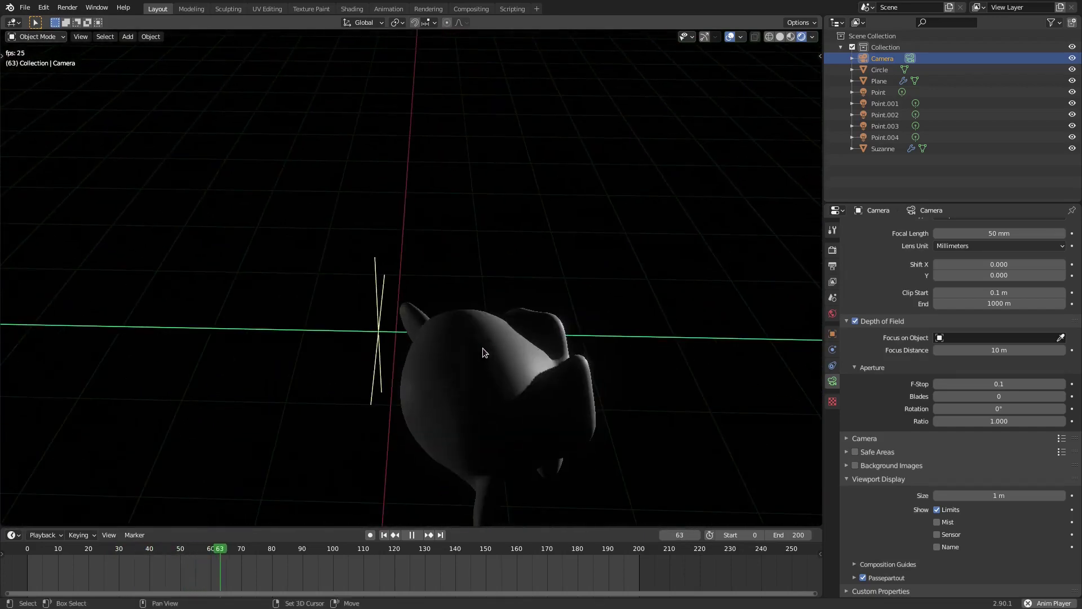
mouse_move(387, 309)
middle_mouse_down()
mouse_move(424, 314)
mouse_move(402, 303)
middle_mouse_up()
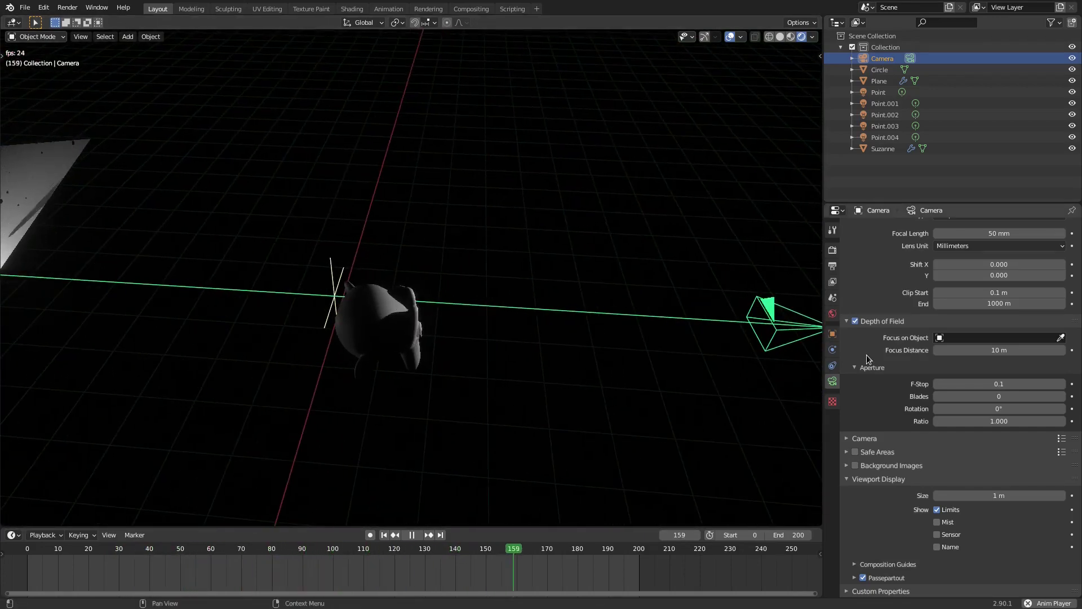
middle_click_drag(489, 283, 498, 278)
key("KP_0")
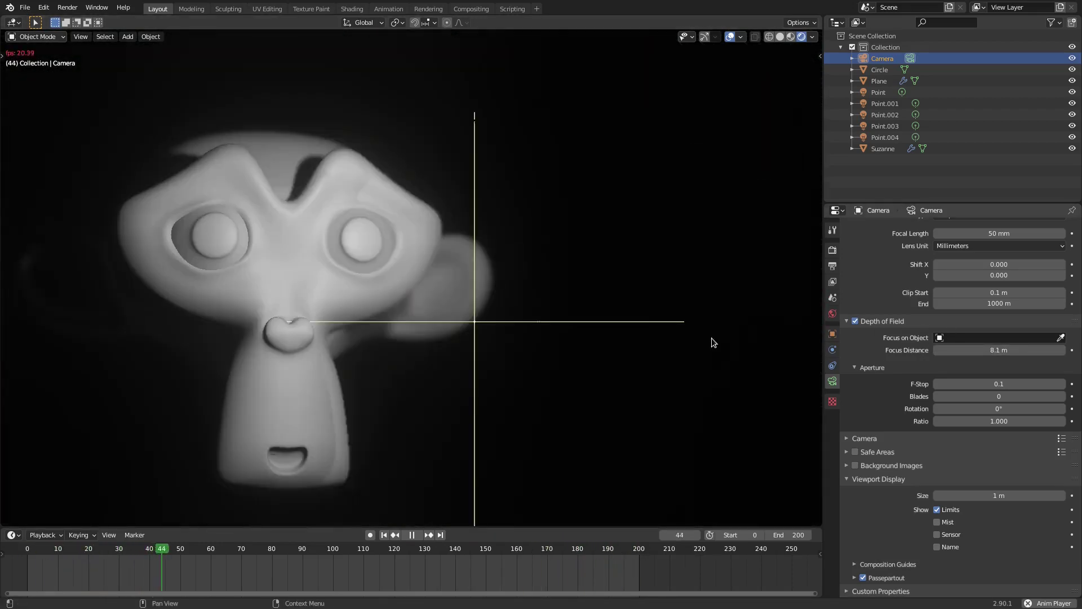
scroll(357, 354, "down", 6)
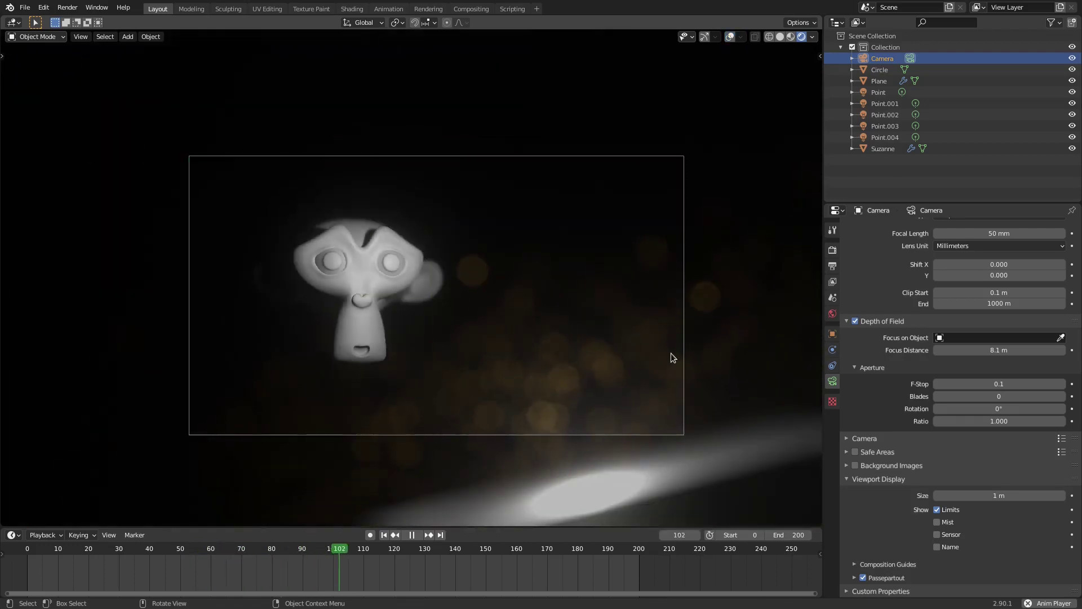
scroll(672, 348, "up", 2)
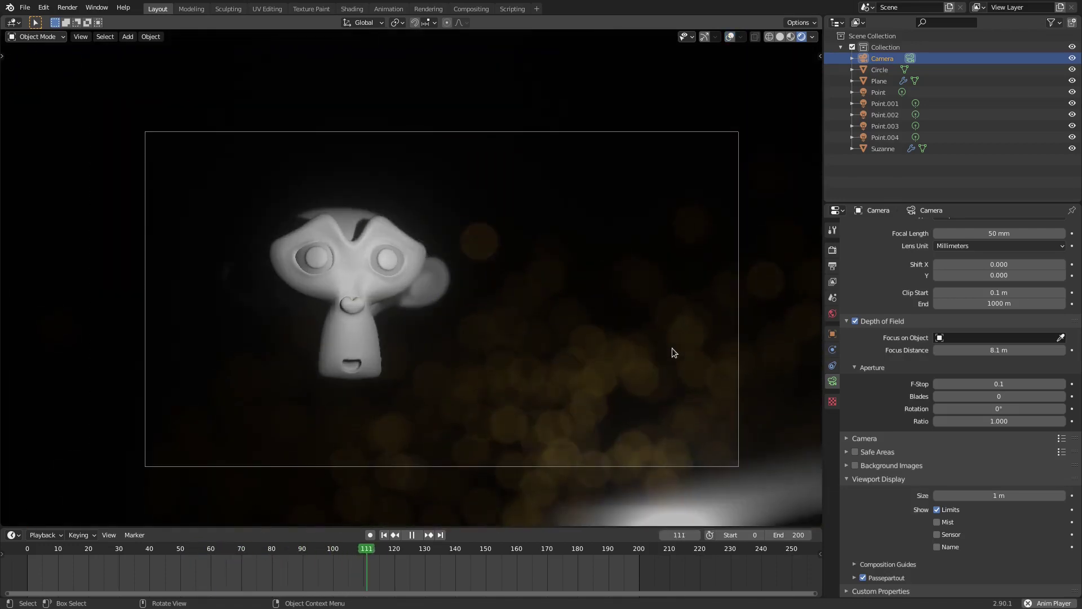